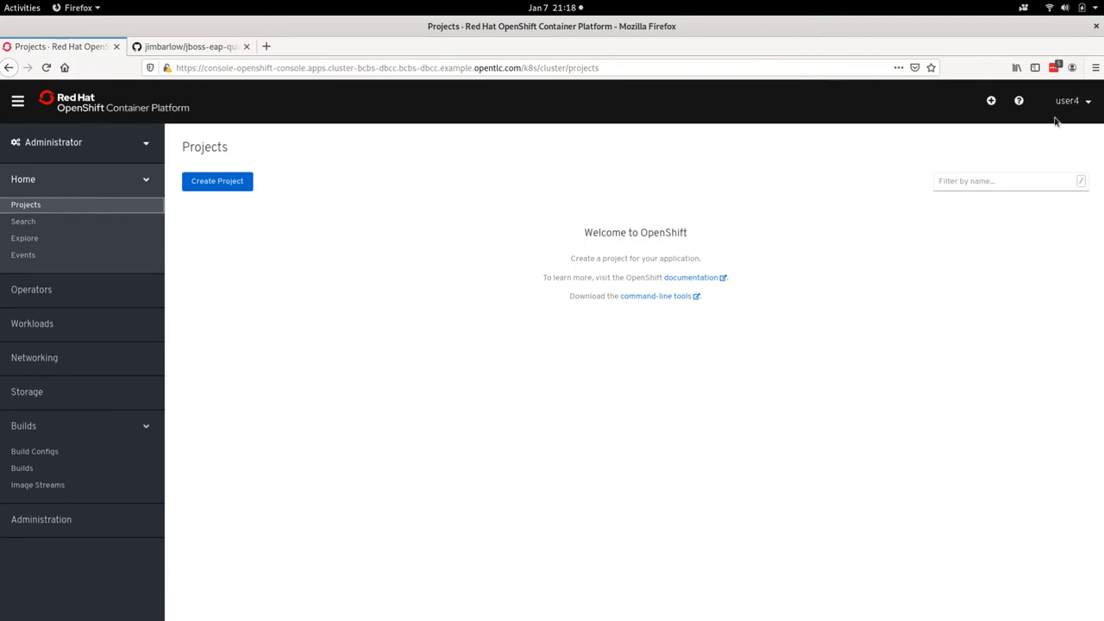
Step: Switch to the Terminal and check which OpenShift account is logged in with oc whoami
key("alt+Tab")
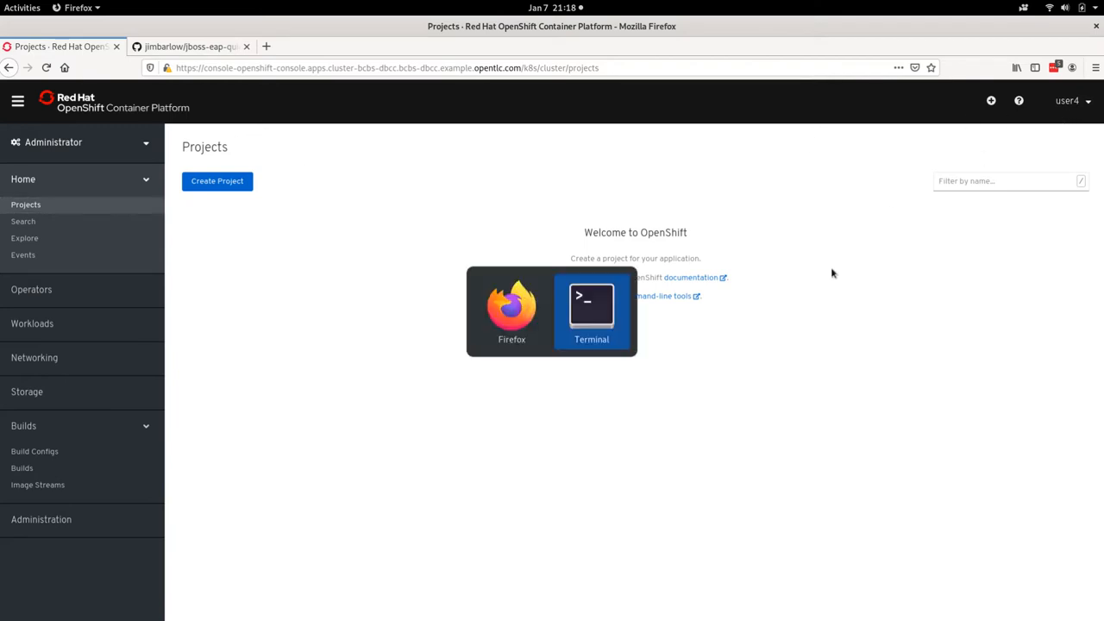
key("ctrl+l")
type("oc whoami")
key("Return")
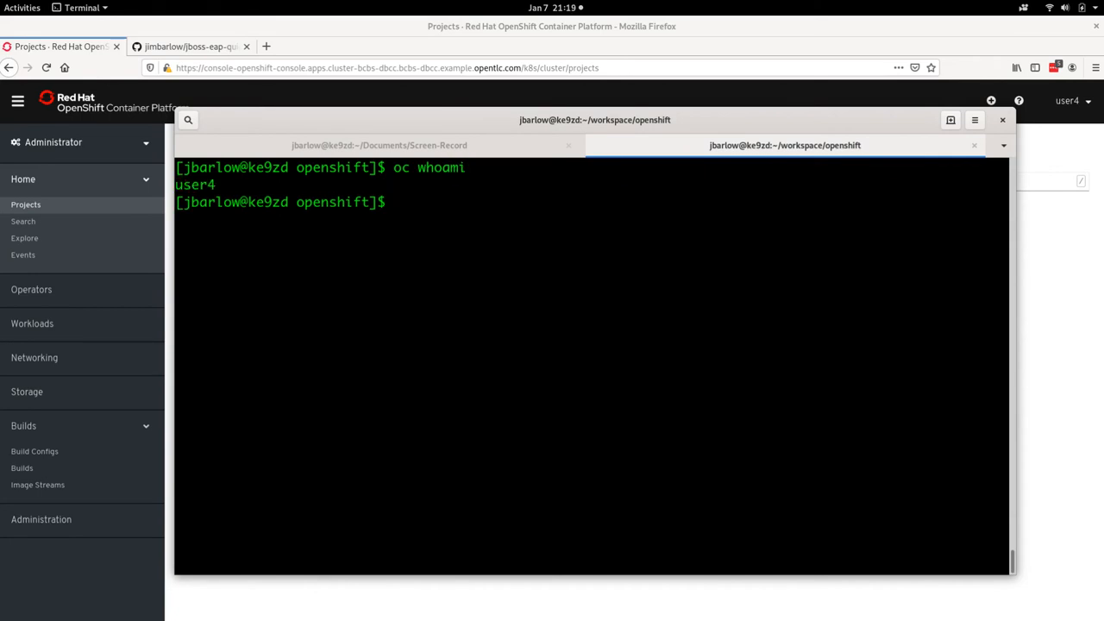
Step: Create an OpenShift project named jboss-test with oc new-project and clear the terminal output
type("oc new-project")
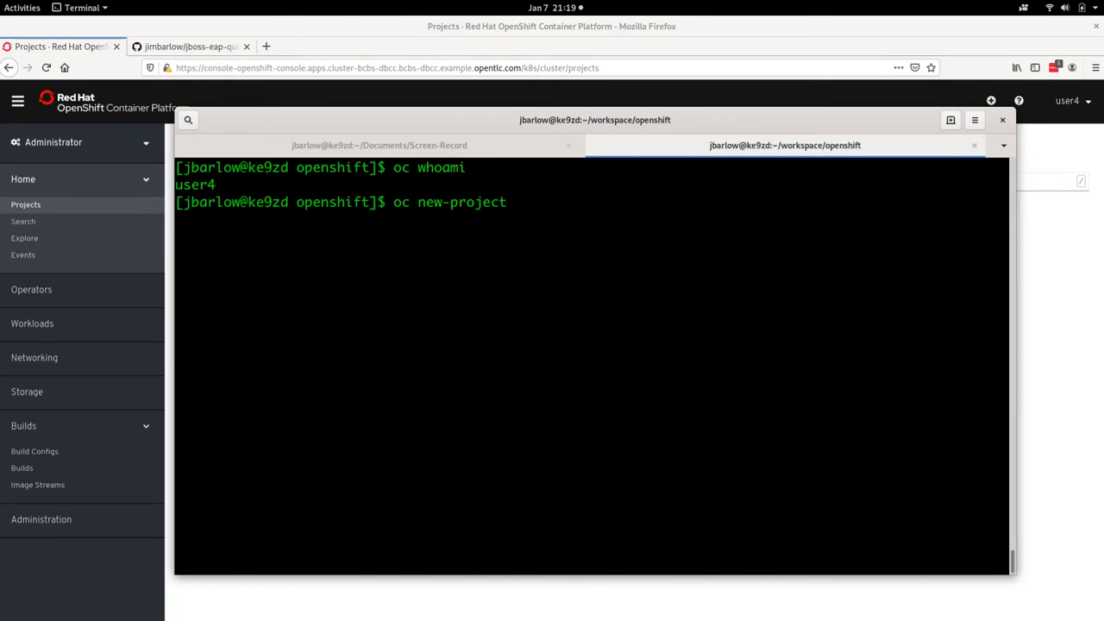
type("jboss-test")
key("Return")
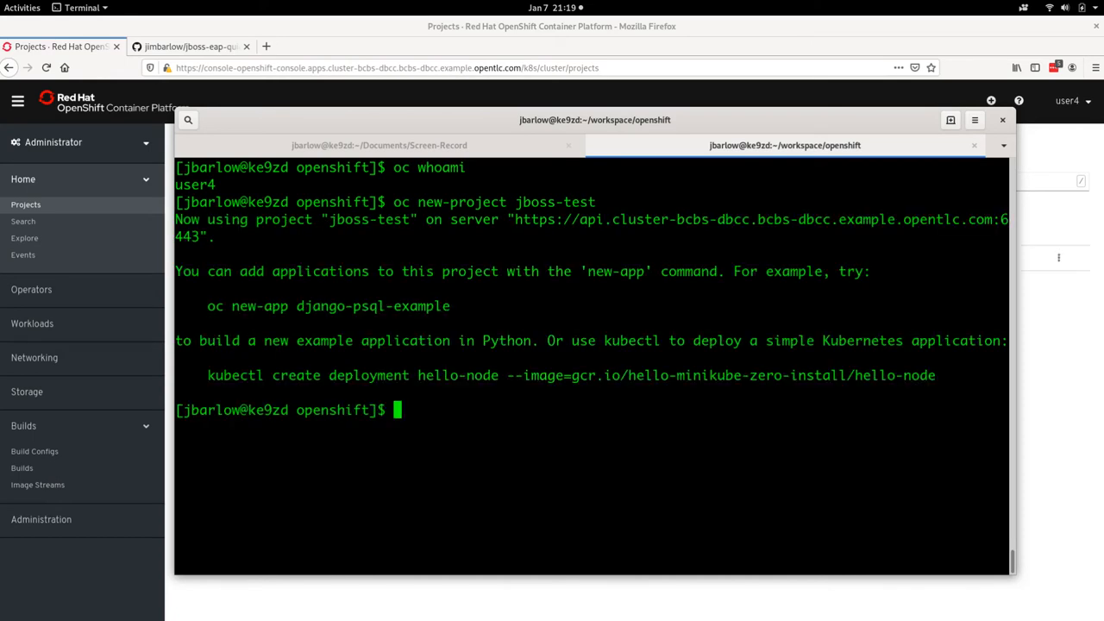
key("ctrl+l")
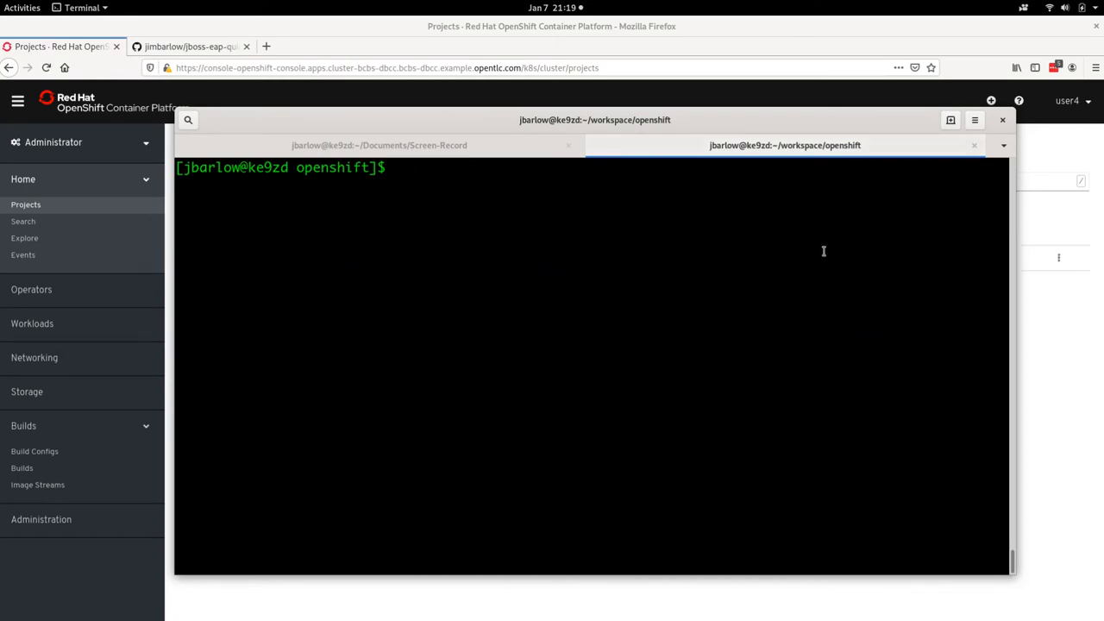
Step: Open the jboss-test project in the OpenShift web console in Firefox and switch to the Developer perspective
left_click_drag(450, 118, 469, 471)
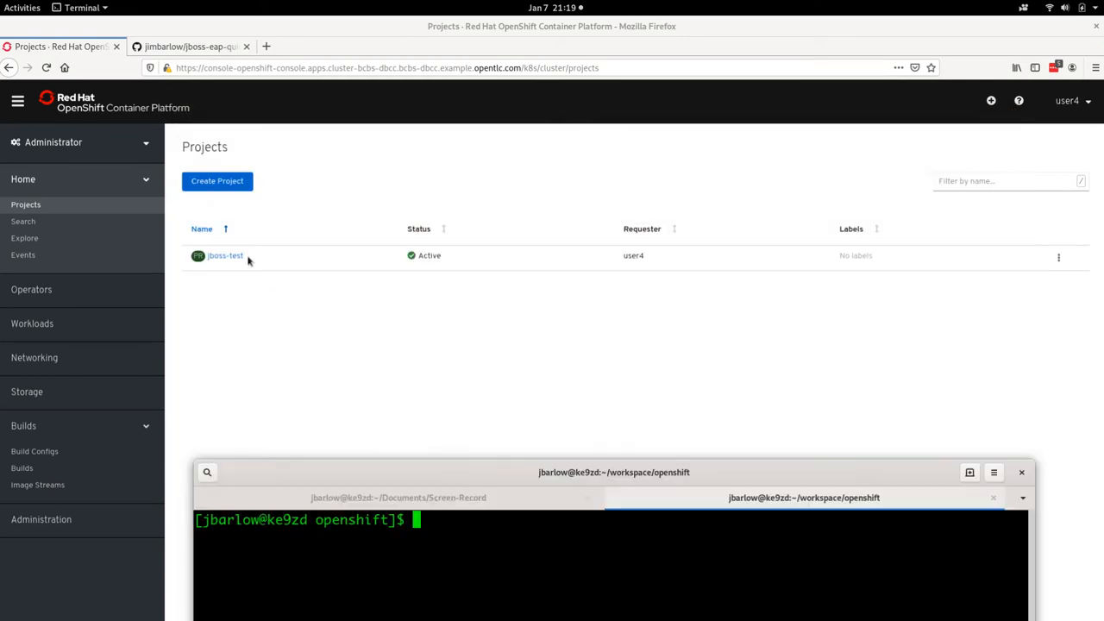
left_click(236, 257)
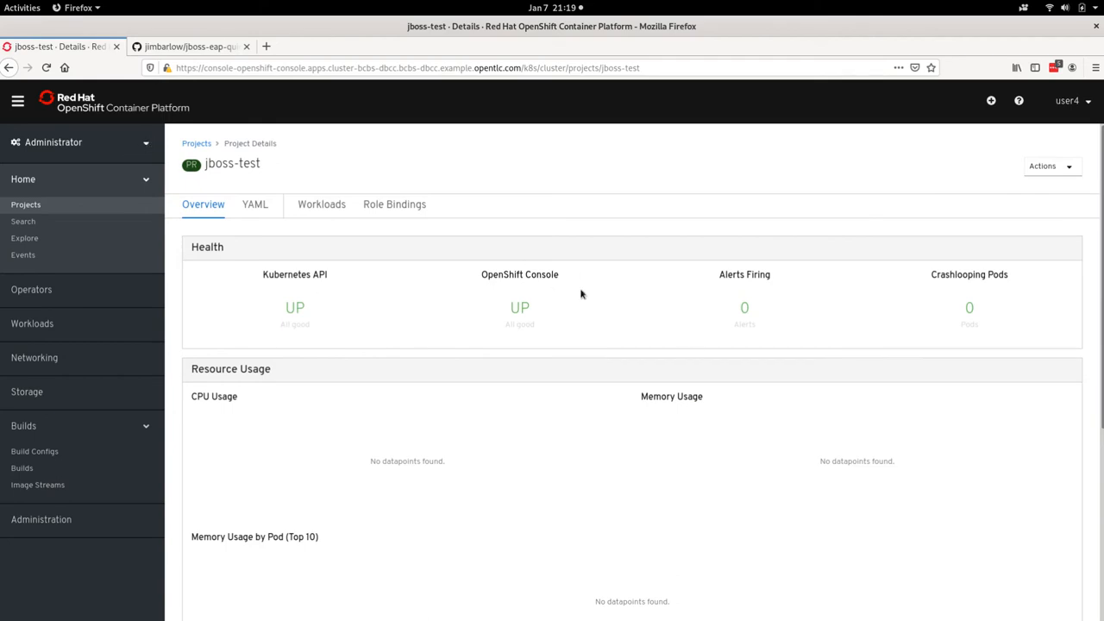
left_click(147, 145)
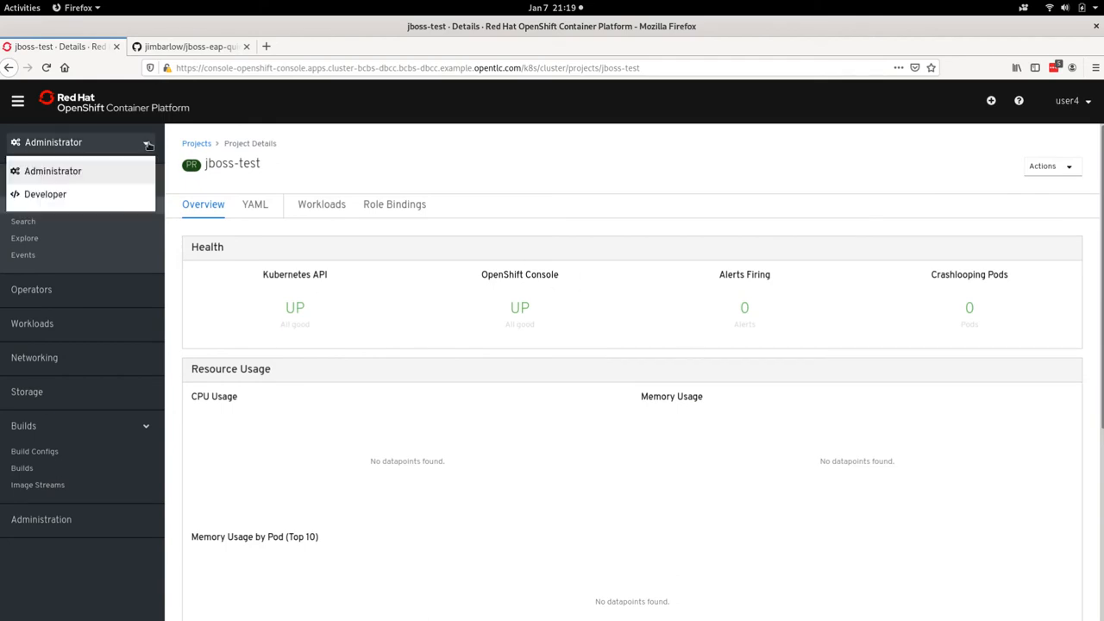
left_click(85, 194)
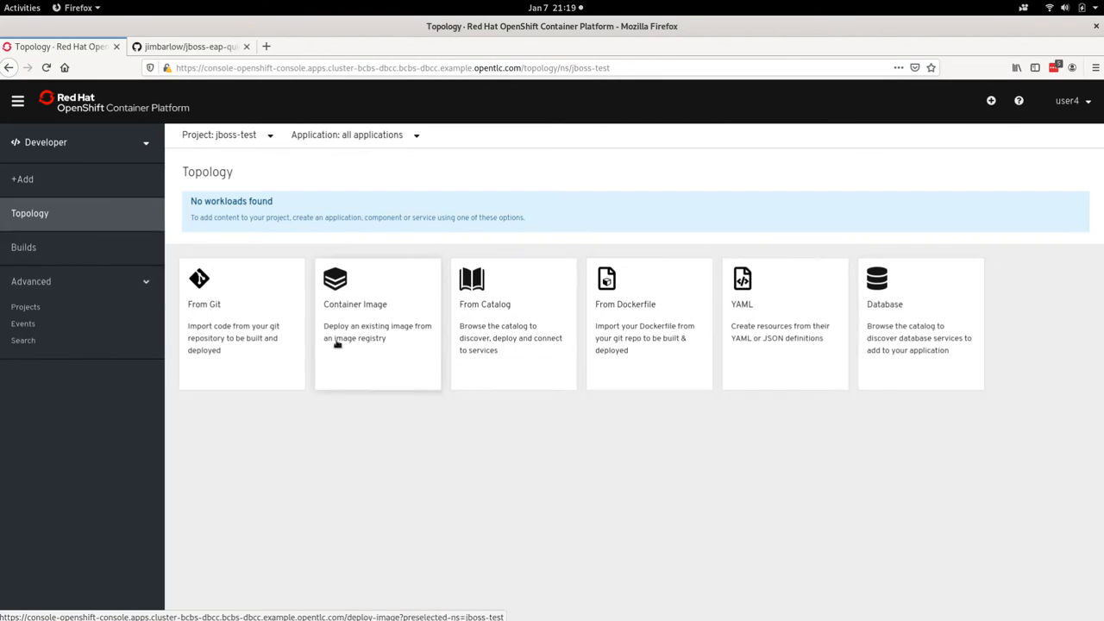
Step: Search the Developer Catalog for "eap" and start instantiating the JBoss EAP 7.2 template
left_click(504, 336)
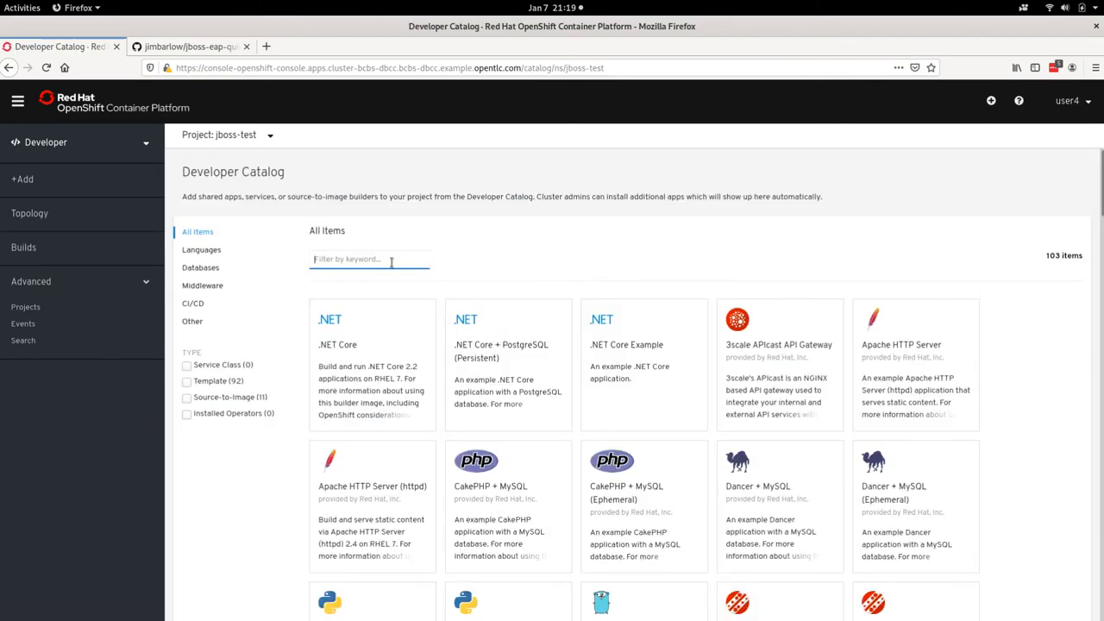
type("eap")
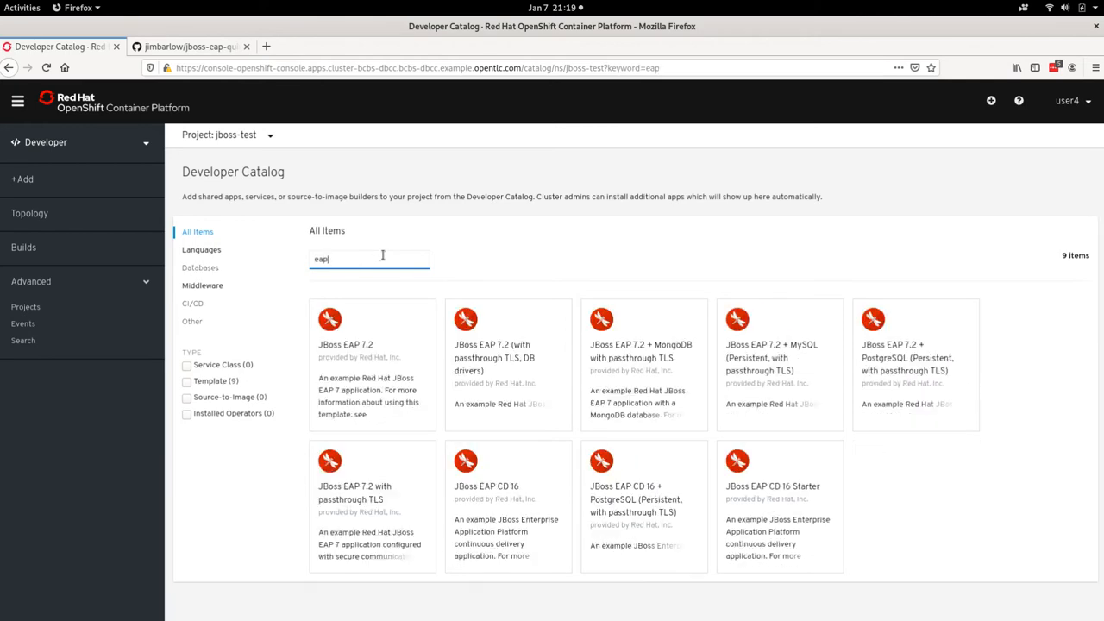
left_click(348, 365)
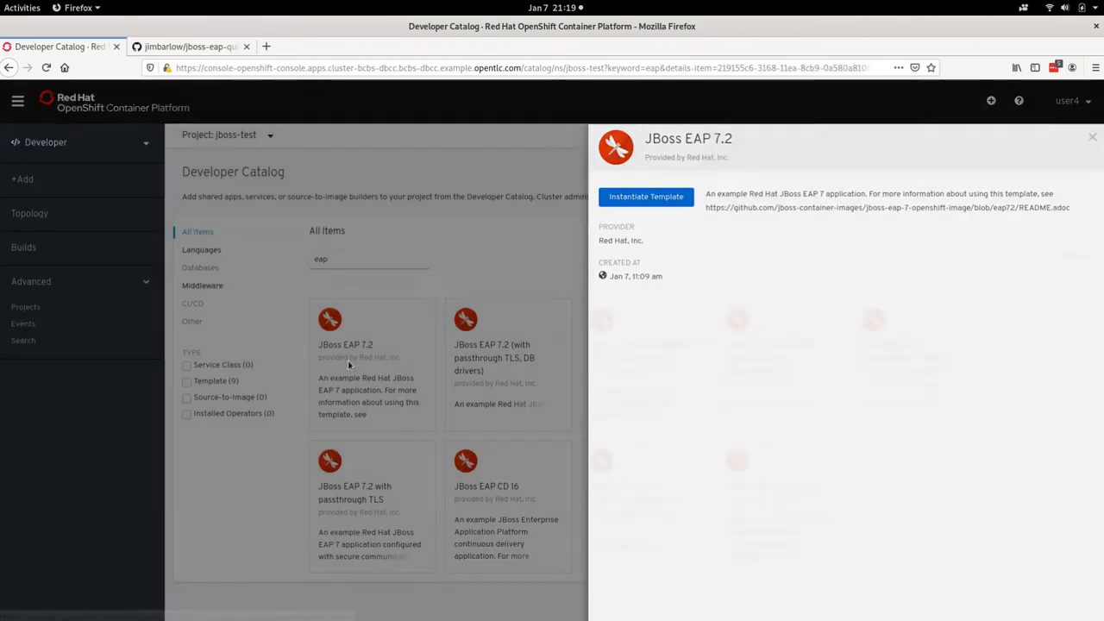
left_click(636, 196)
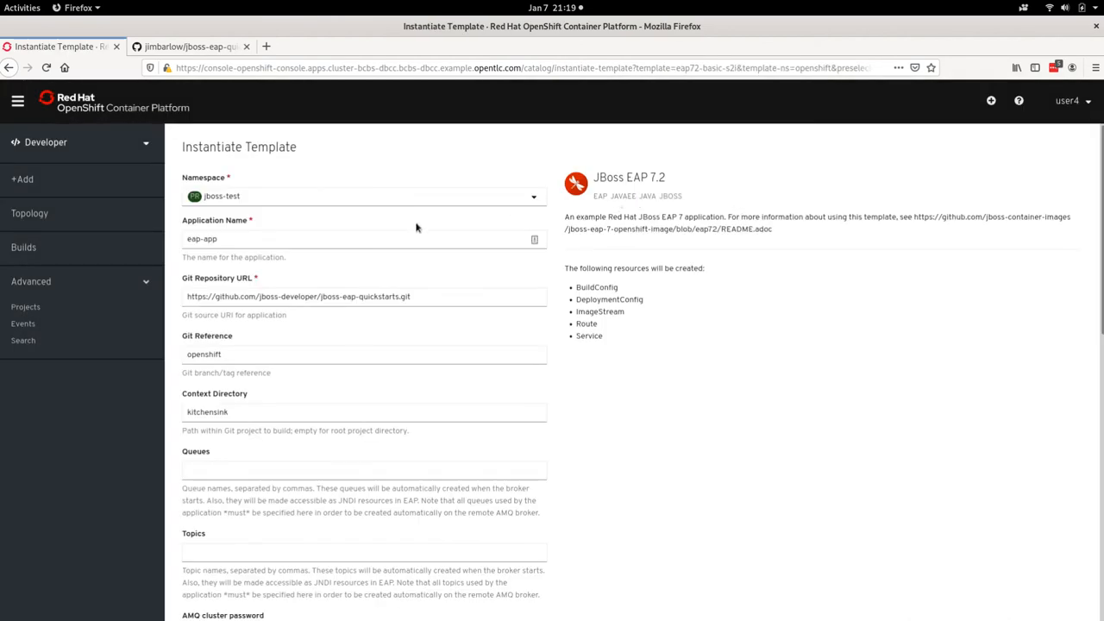
Step: Change the account part of the template's Git repository URL to the personal GitHub account holding the jboss-eap-quickstarts fork
scroll(414, 224, "down", 1)
left_click(329, 251)
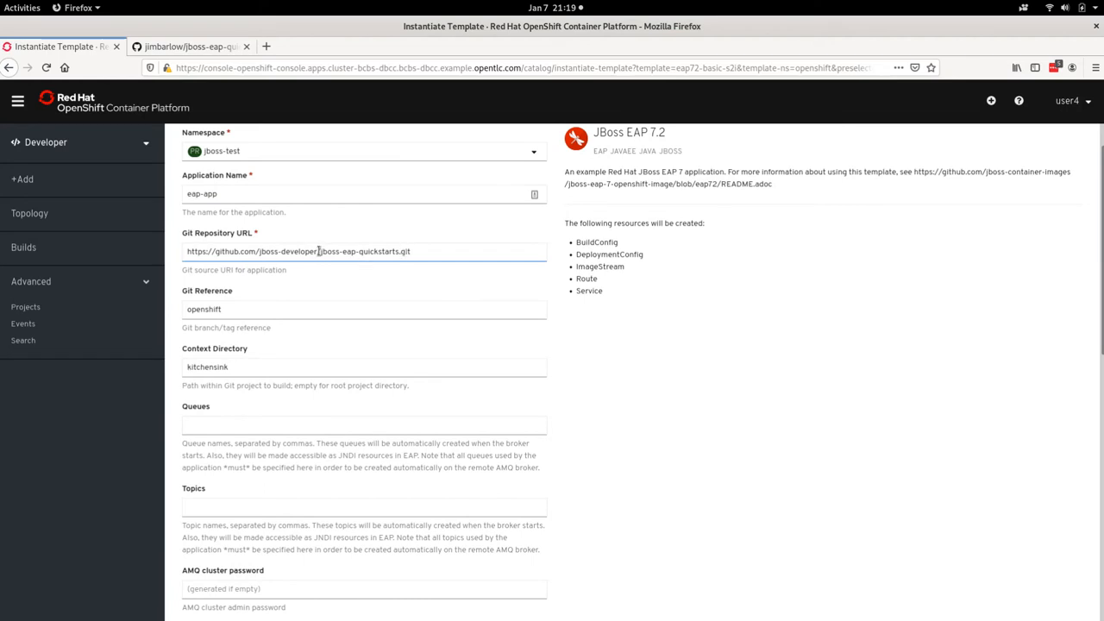
left_click_drag(318, 251, 255, 251)
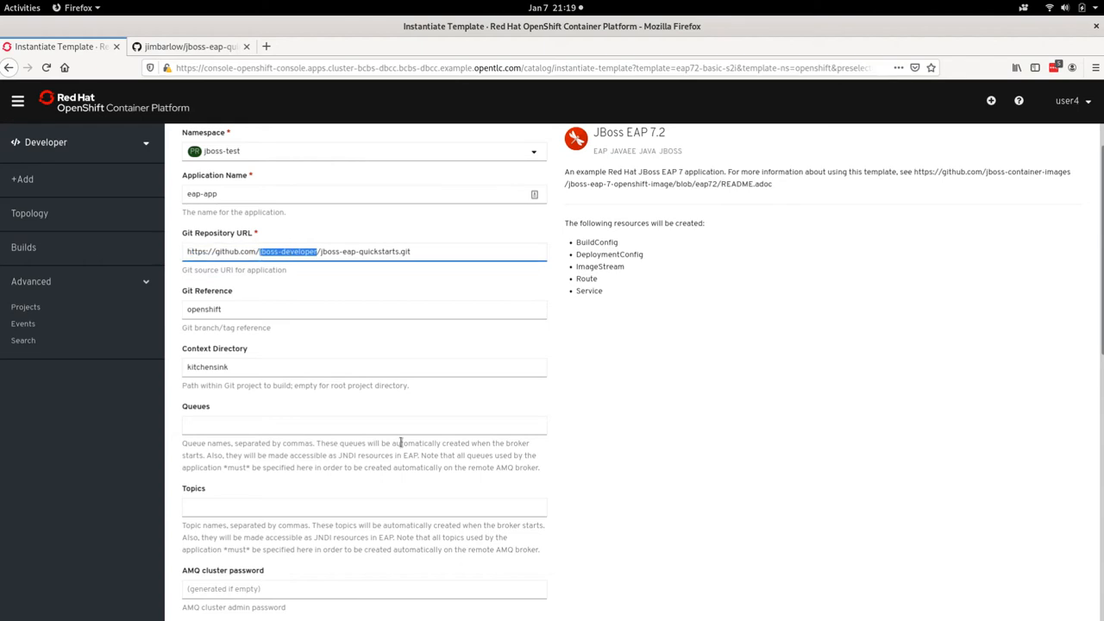
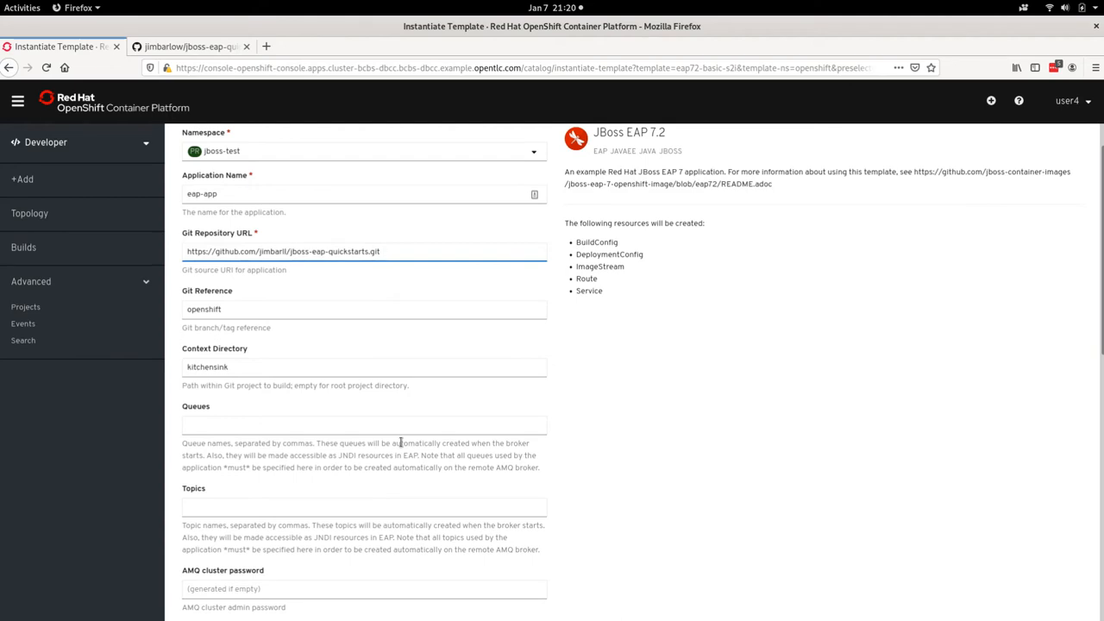
key("BackSpace")
key("BackSpace")
key("BackSpace")
left_click(374, 307)
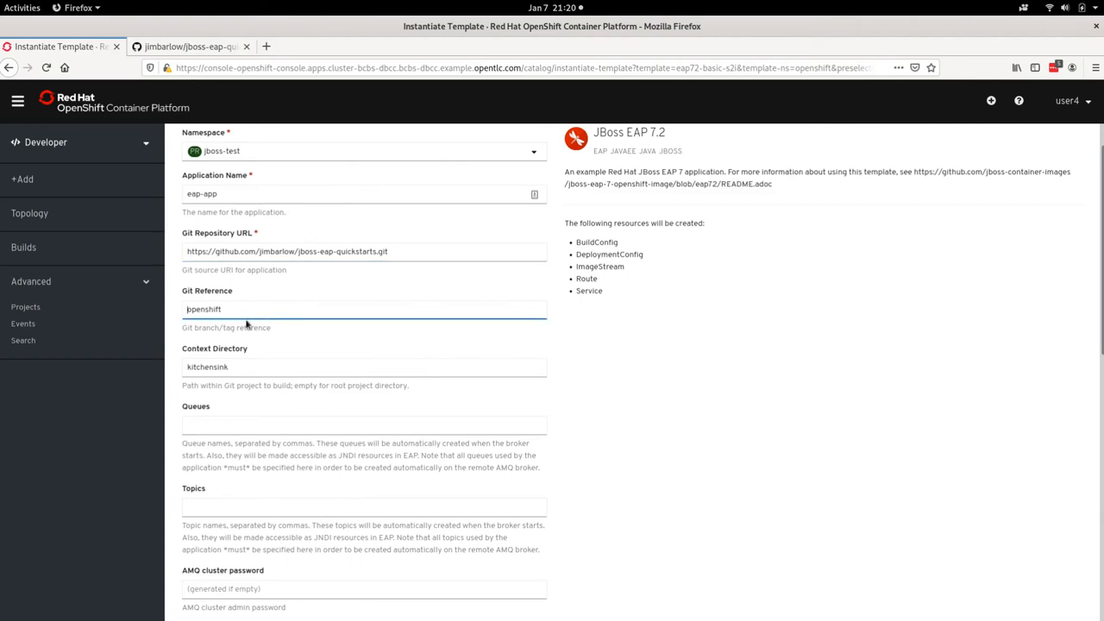
double_click(243, 368)
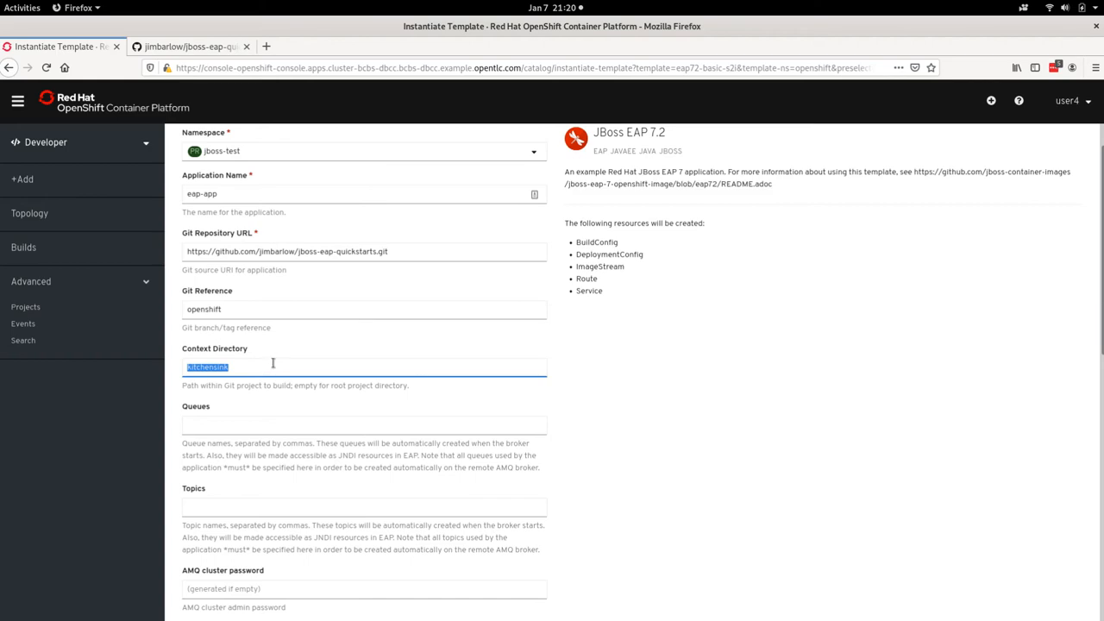
Step: Set the template's container memory limit to 2Gi and create the application
scroll(269, 364, "down", 10)
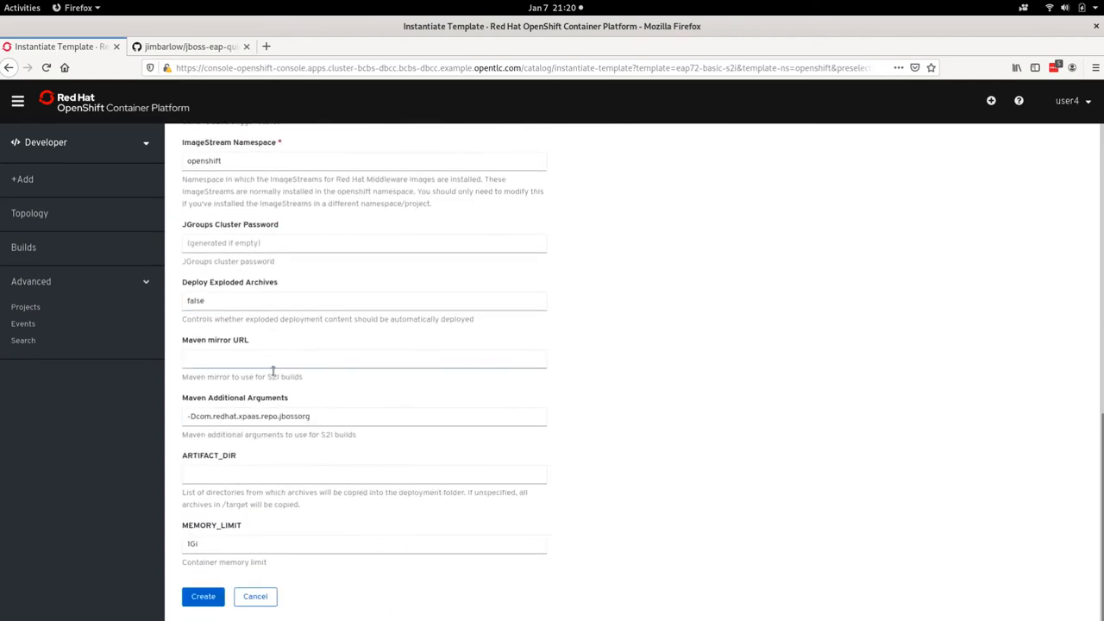
left_click(190, 543)
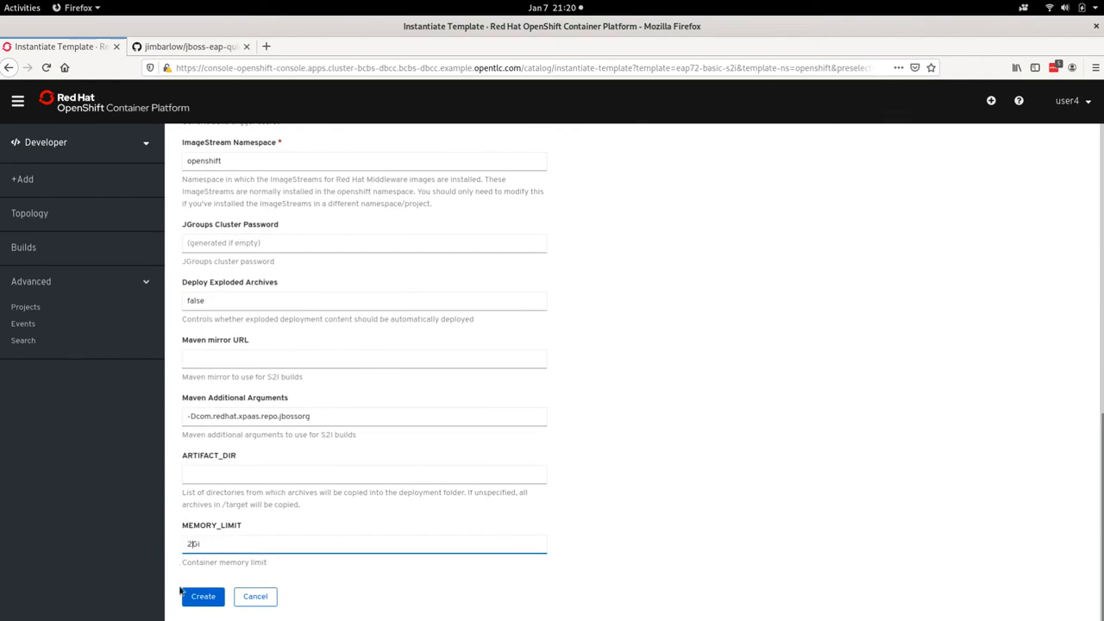
left_click(200, 602)
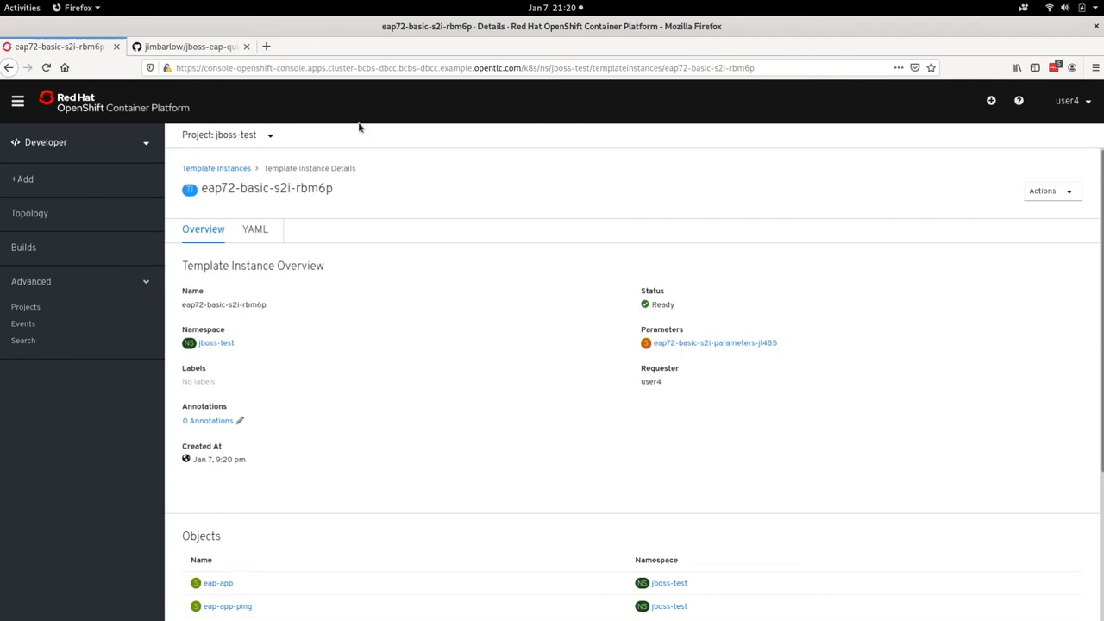
Step: Open the eap-app URL from the project topology and accept the certificate risk to view the application page
left_click(40, 215)
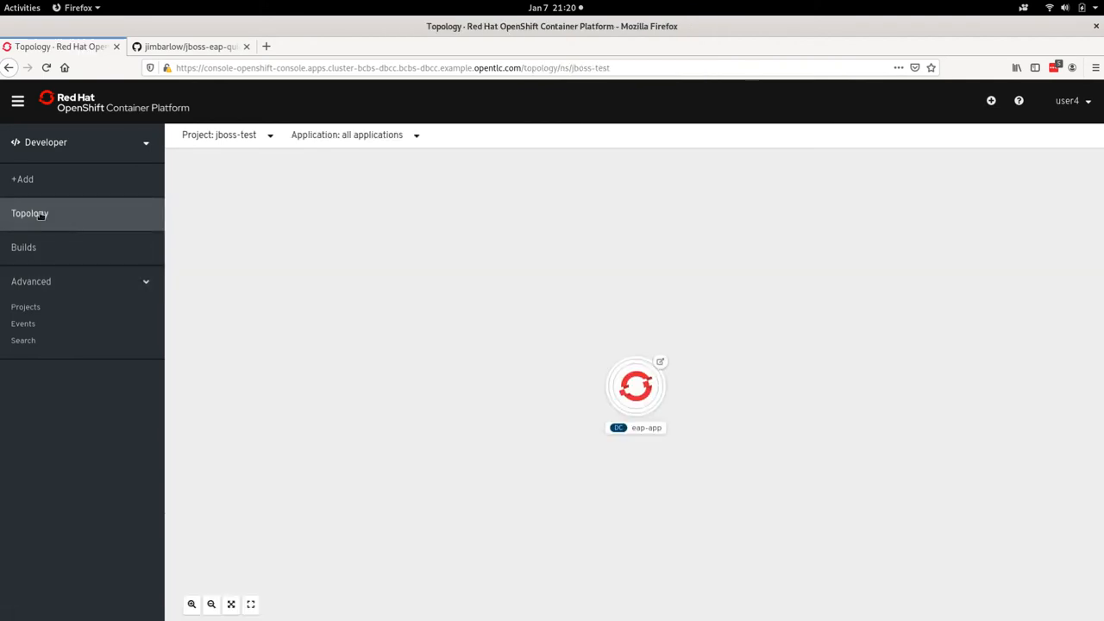
left_click(662, 362)
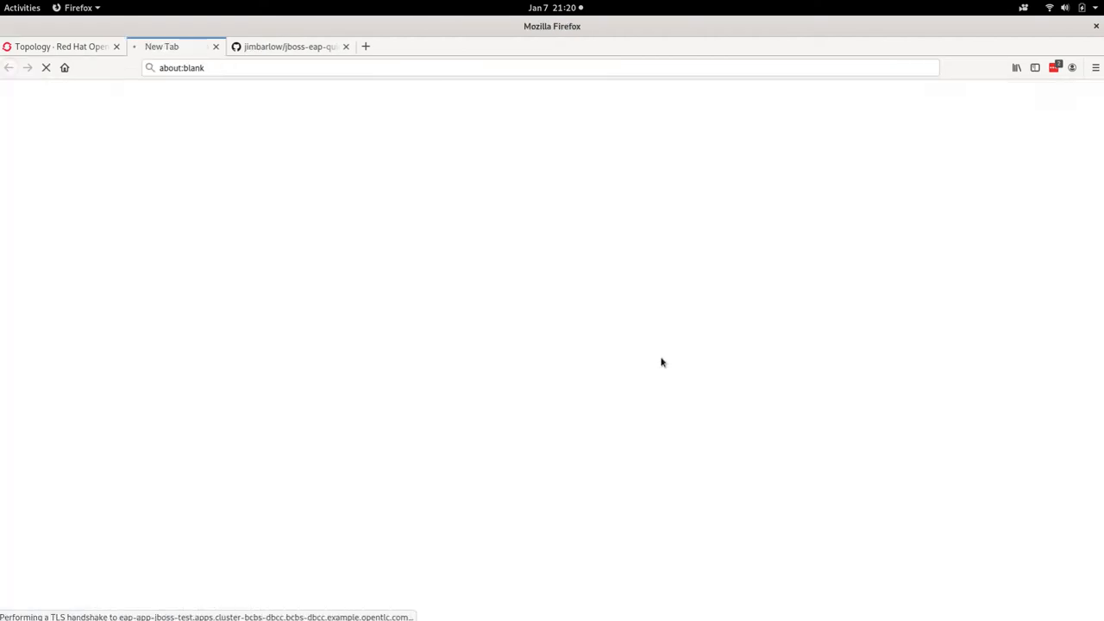
left_click(738, 445)
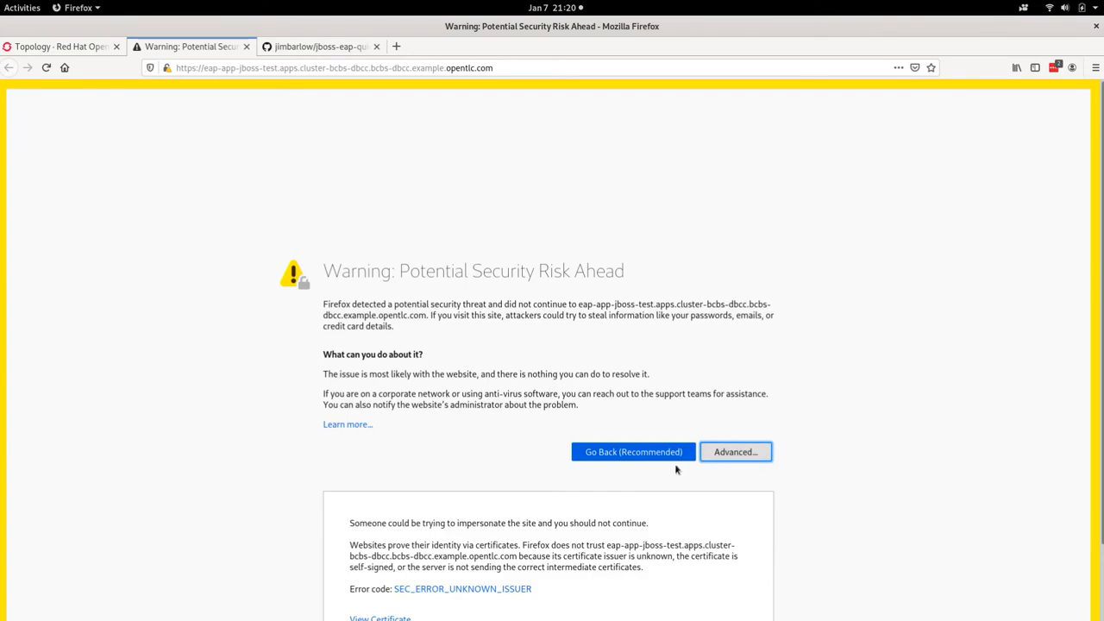
scroll(712, 445, "down", 2)
left_click(670, 573)
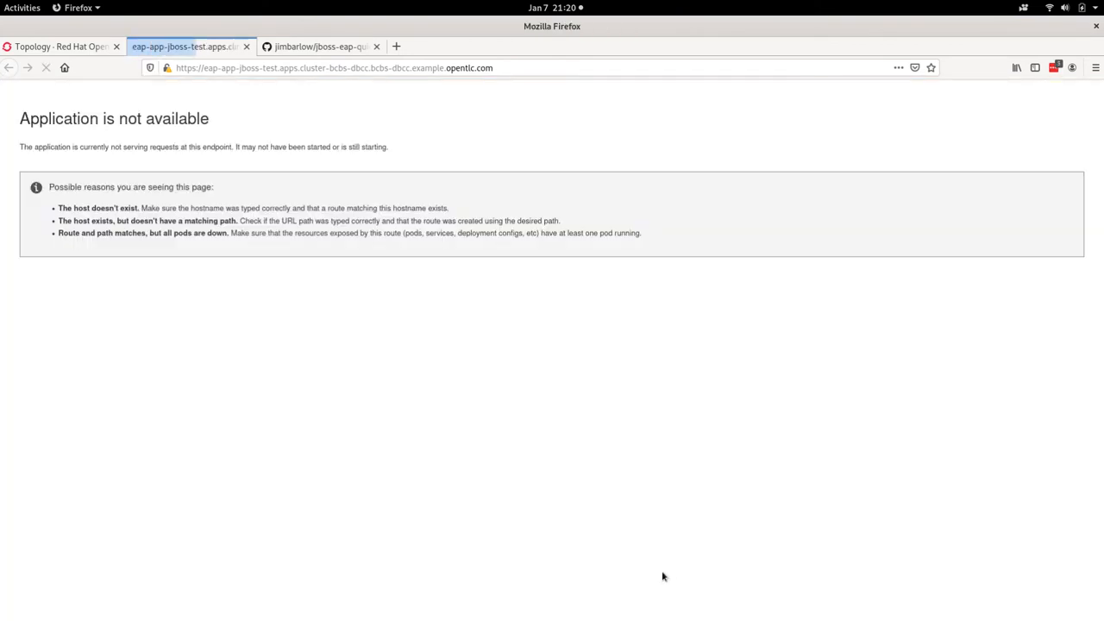
left_click_drag(137, 136, 145, 128)
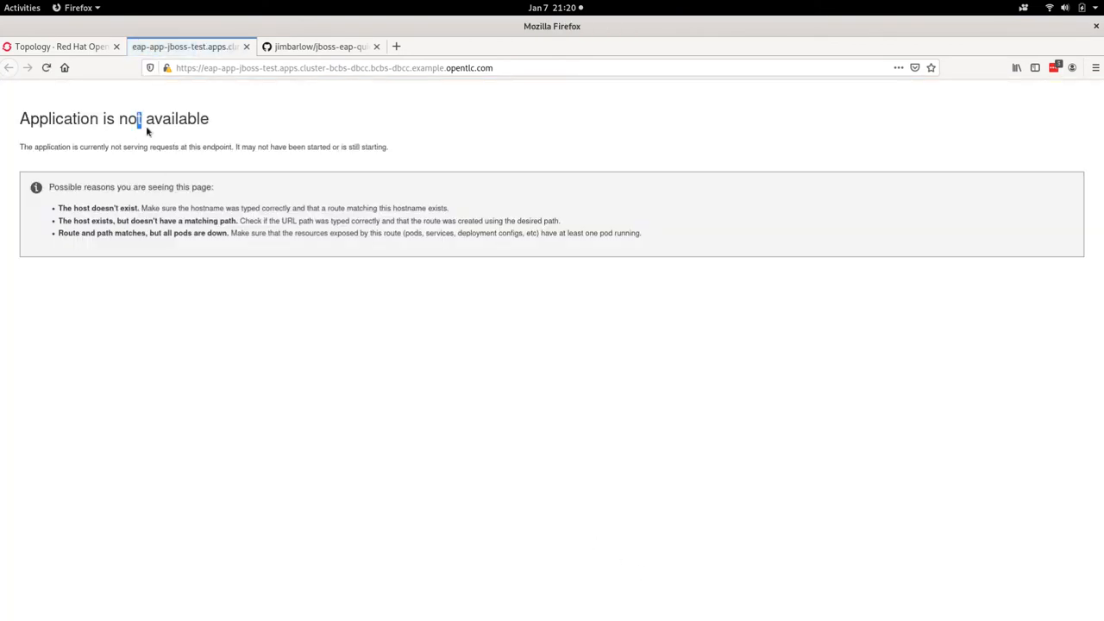
left_click(177, 68)
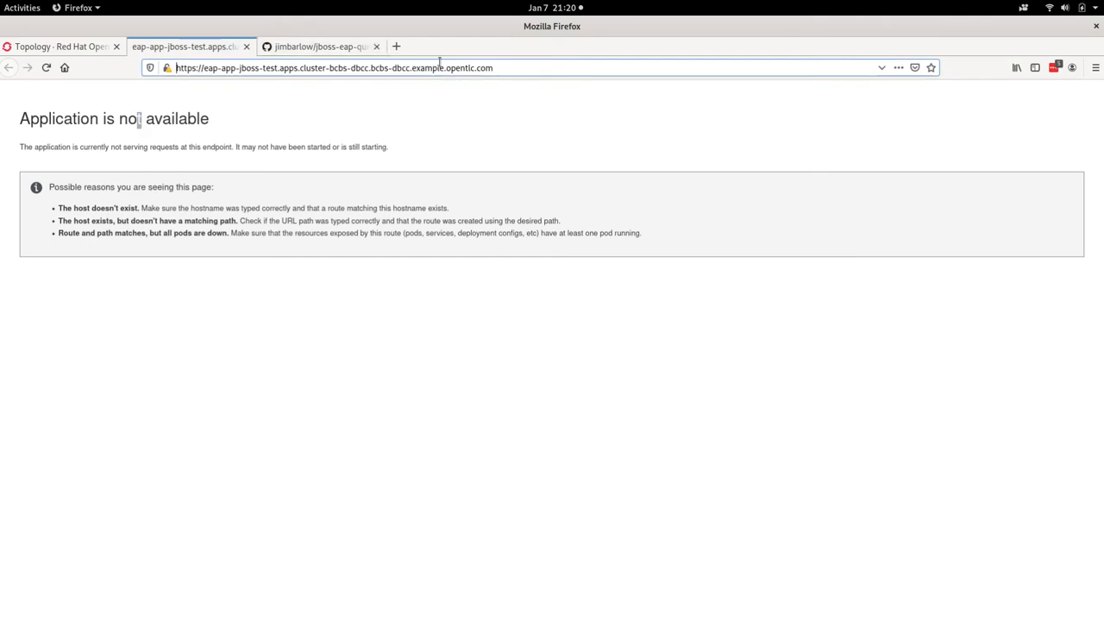
left_click_drag(494, 69, 197, 86)
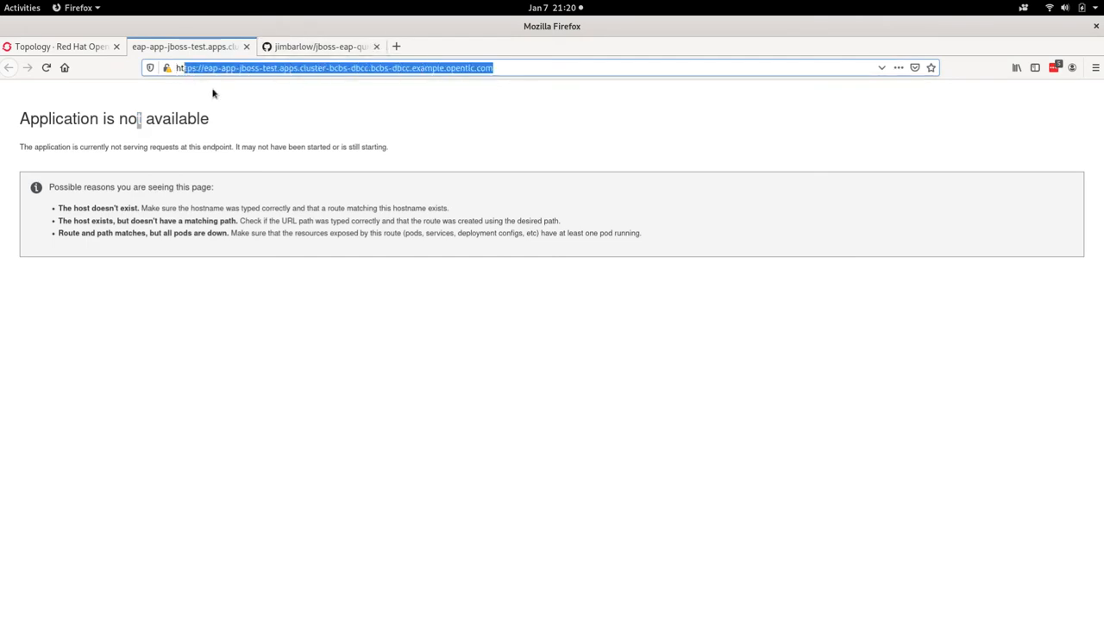
left_click(228, 98)
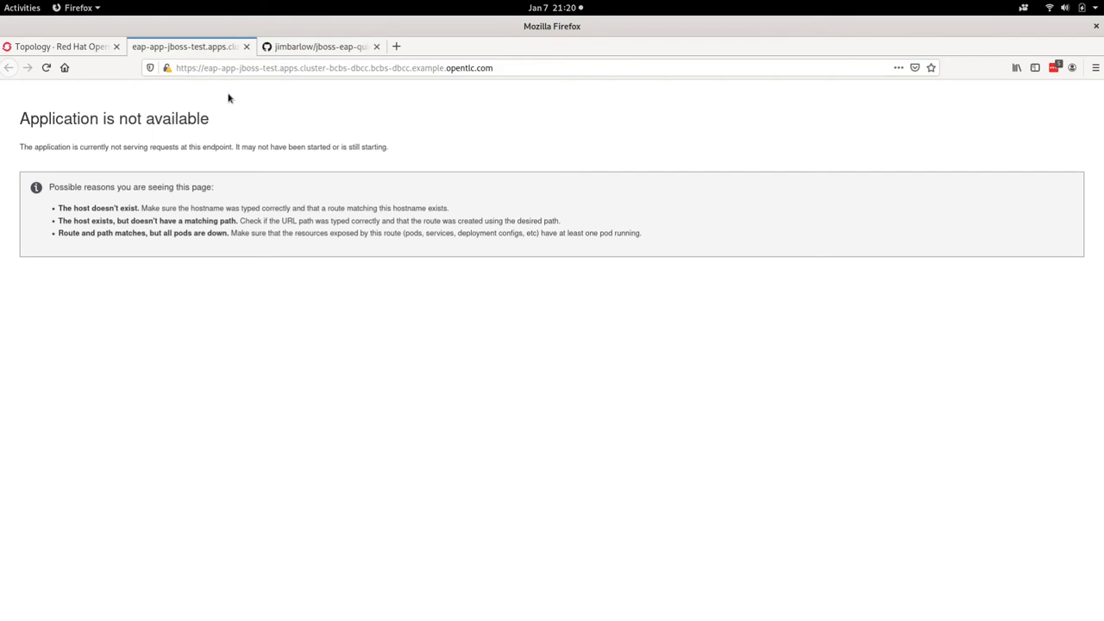
Step: Return to the console and open the eap-app build config to review its Git repository and build settings
left_click(77, 50)
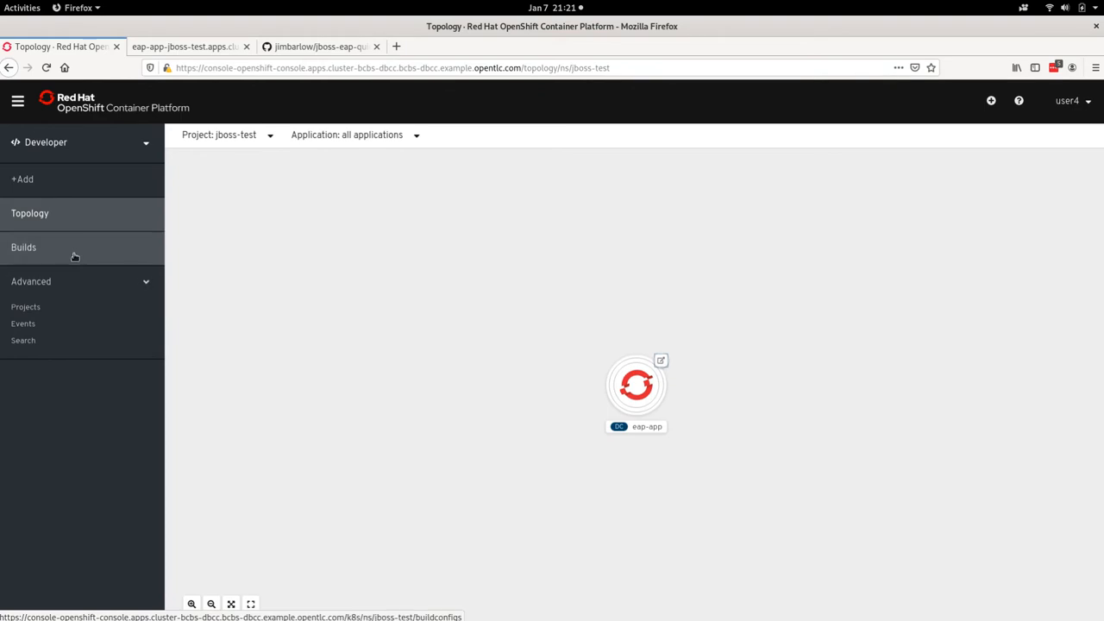
left_click(40, 250)
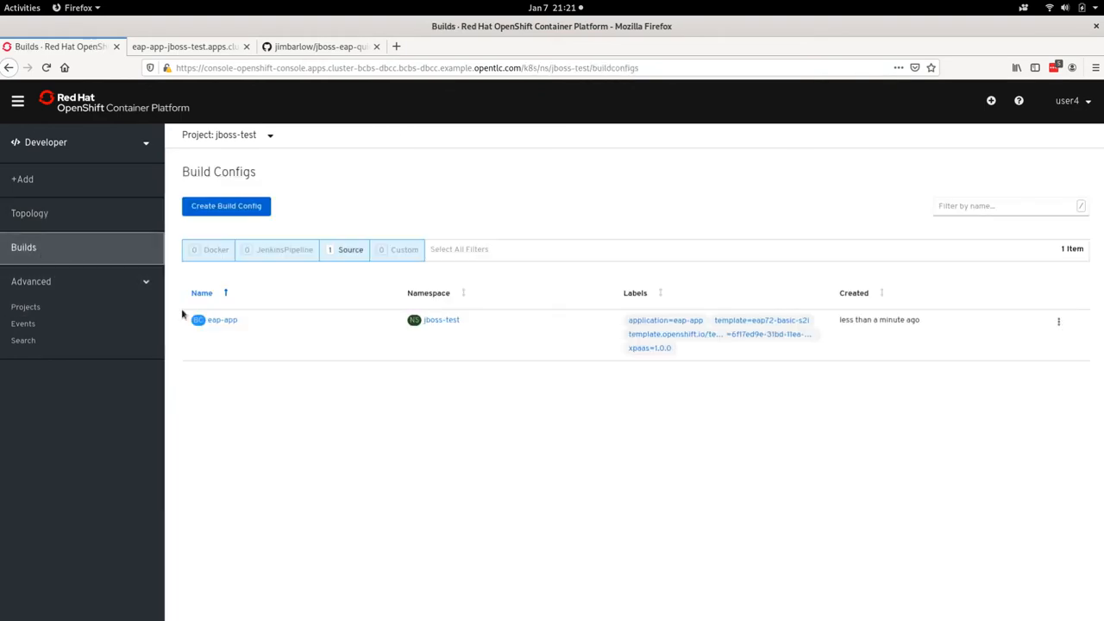
left_click(214, 321)
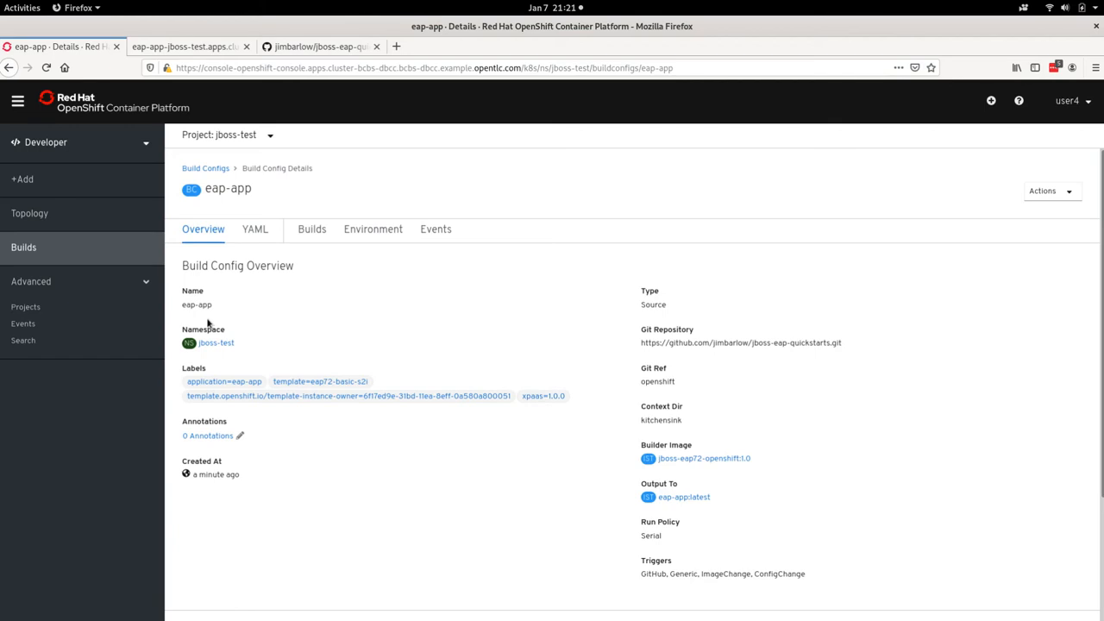
scroll(579, 384, "down", 3)
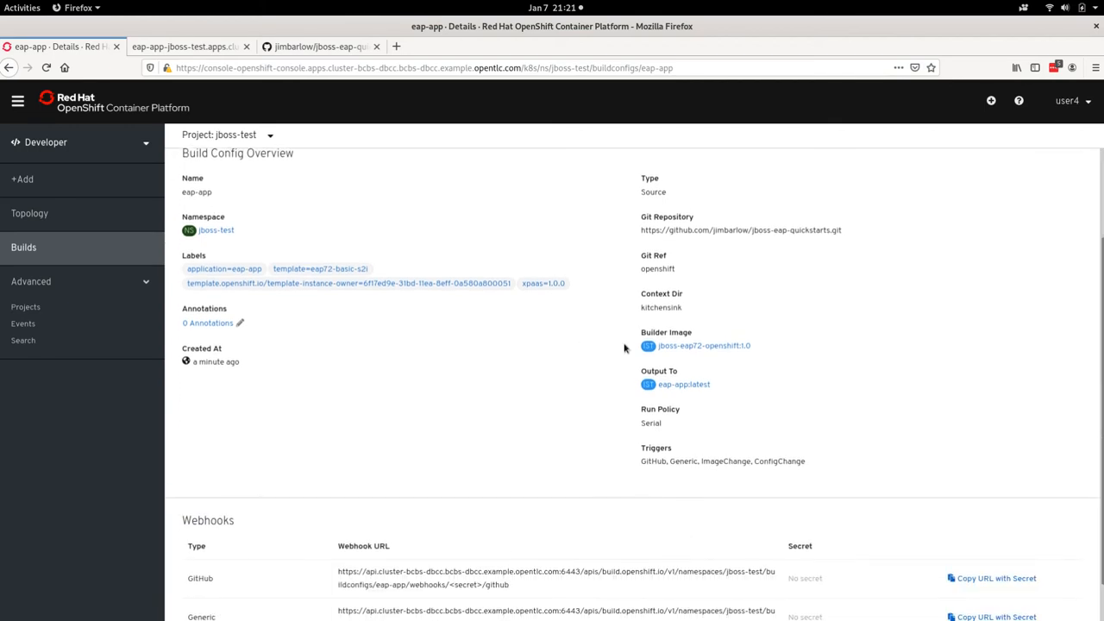
left_click_drag(887, 222, 839, 240)
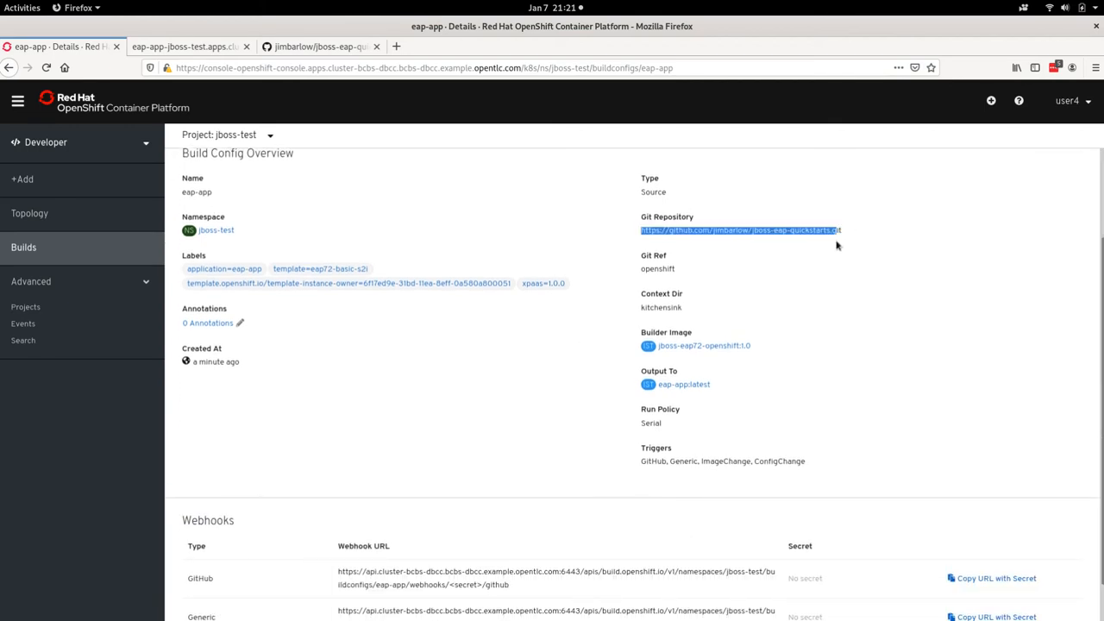
Step: Open the jboss-test project's events and review the eap-app-1-build entries, including the container image messages
left_click(850, 284)
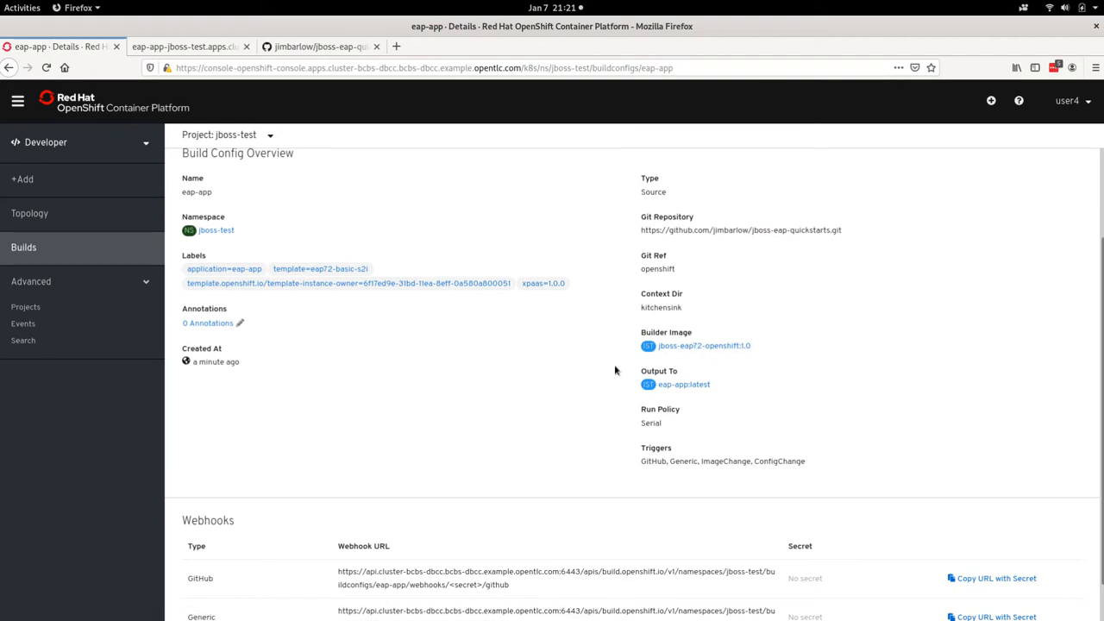
scroll(536, 348, "down", 1)
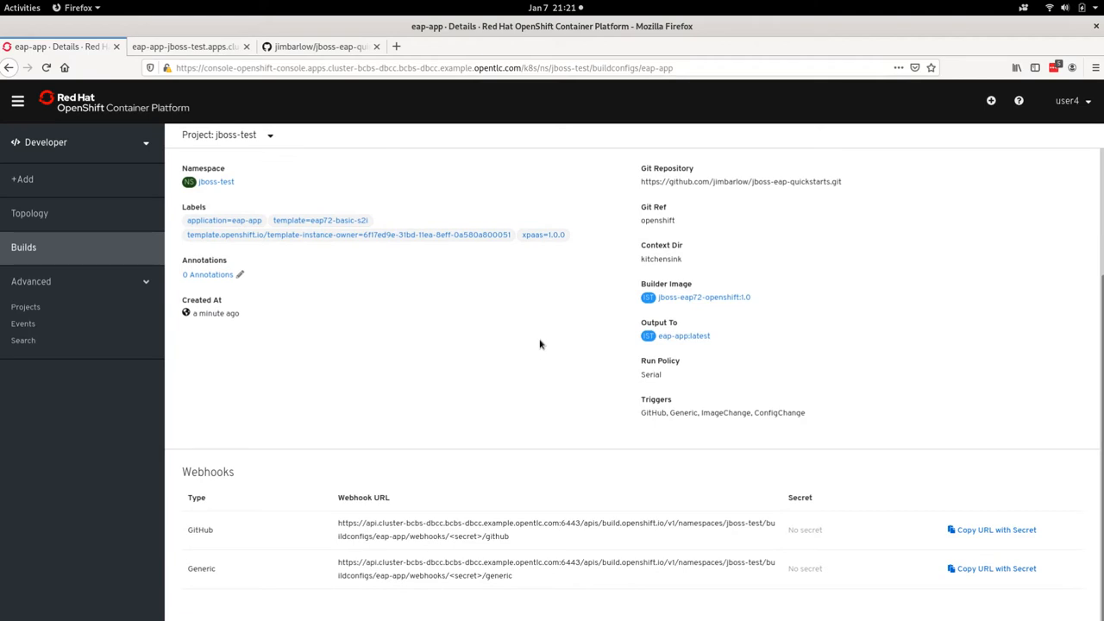
left_click(39, 326)
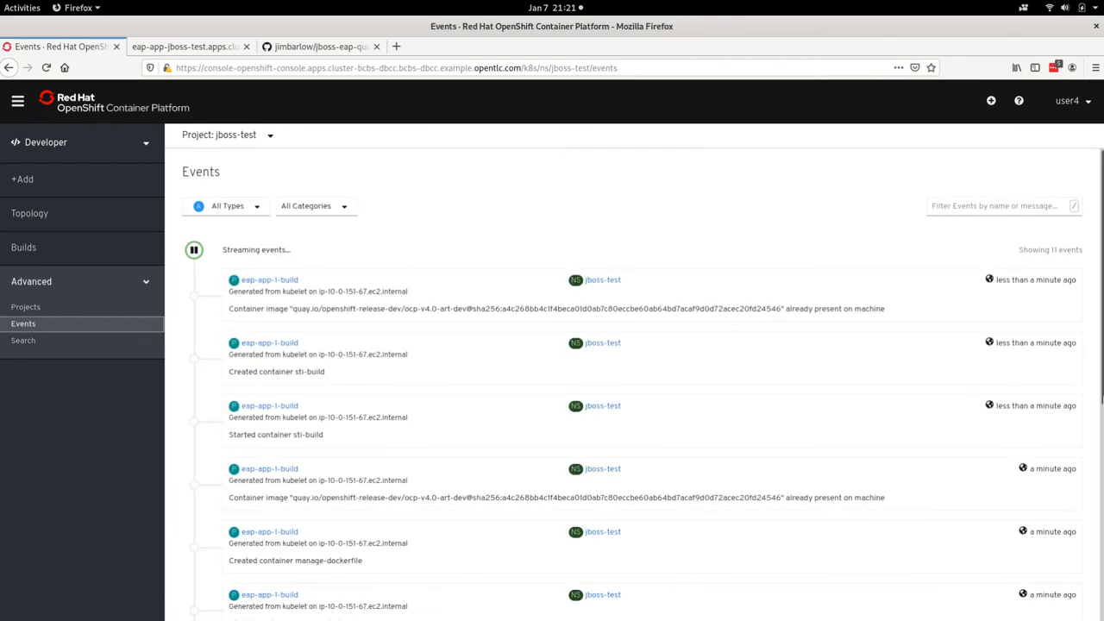
scroll(1077, 476, "down", 5)
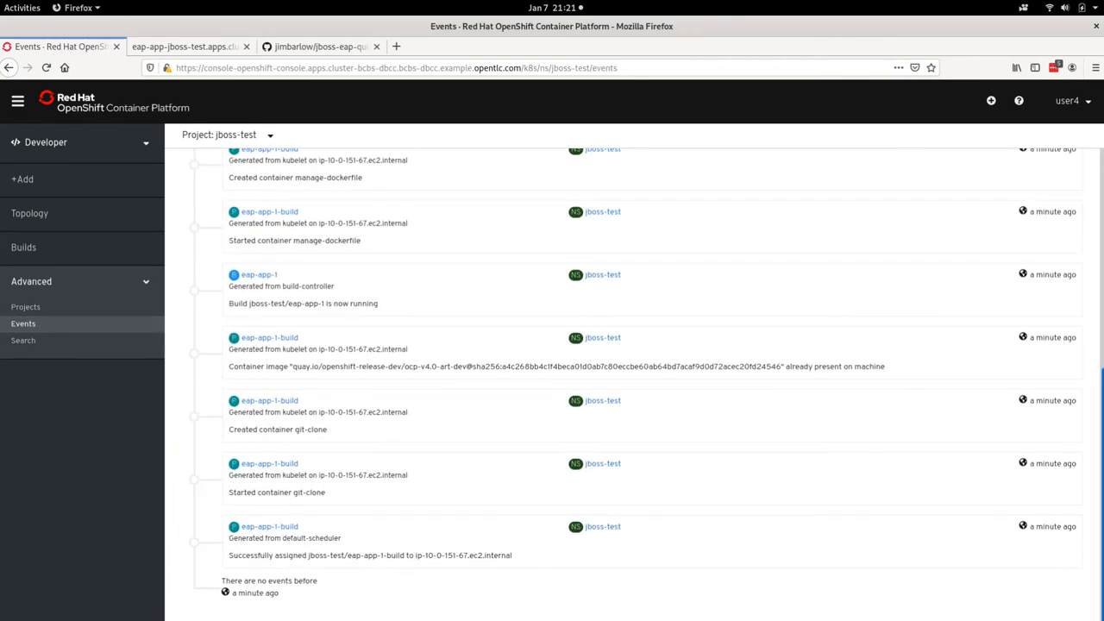
left_click_drag(1101, 604, 1044, 599)
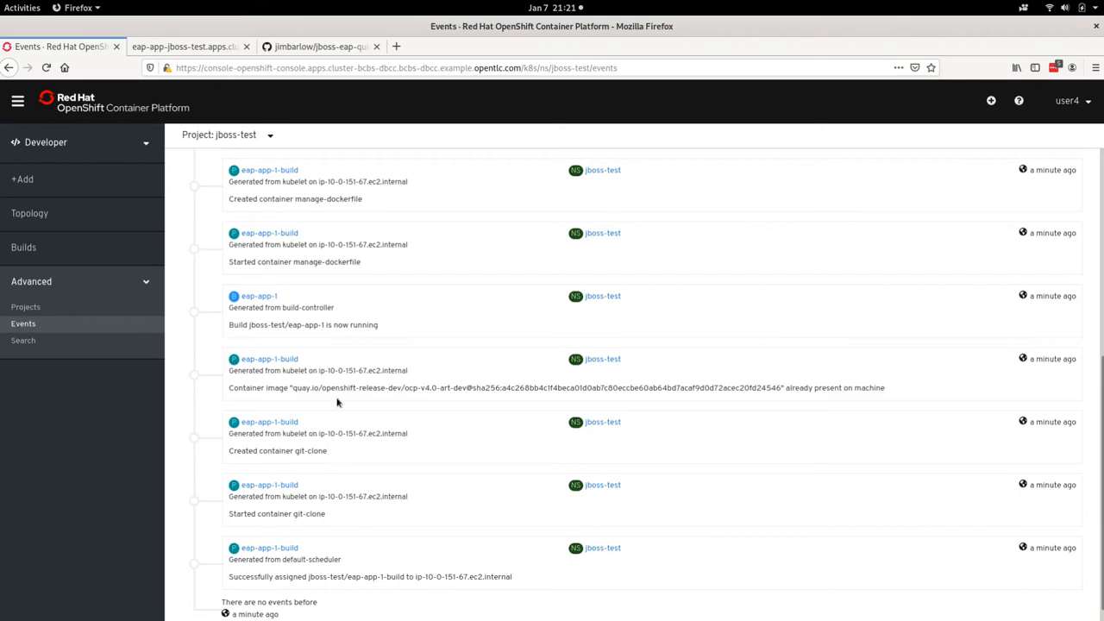
left_click_drag(288, 388, 502, 387)
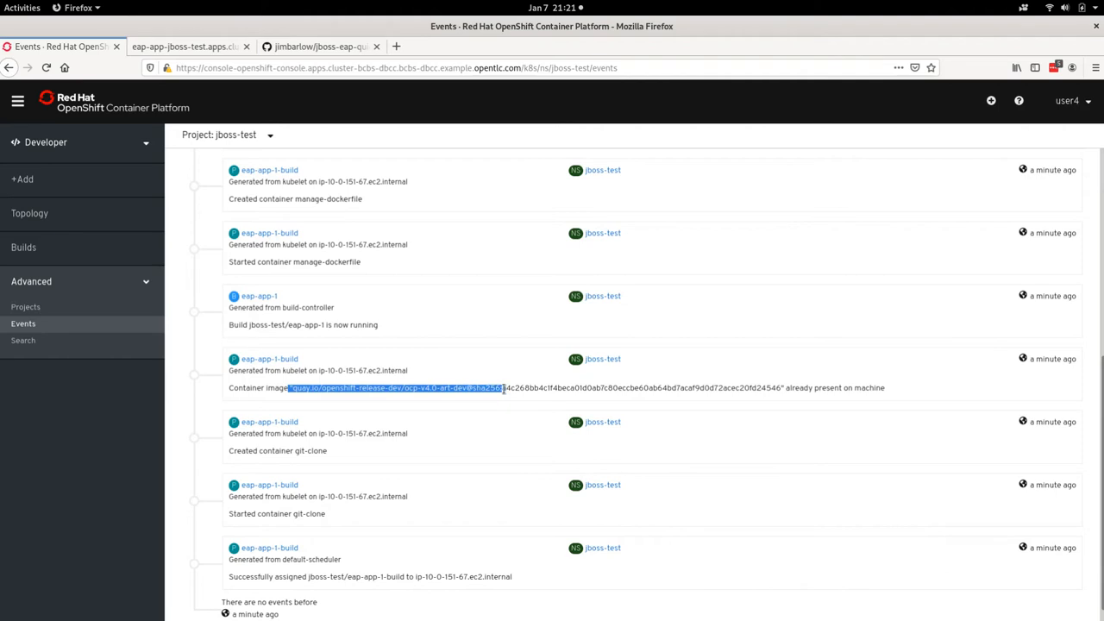
left_click(300, 389)
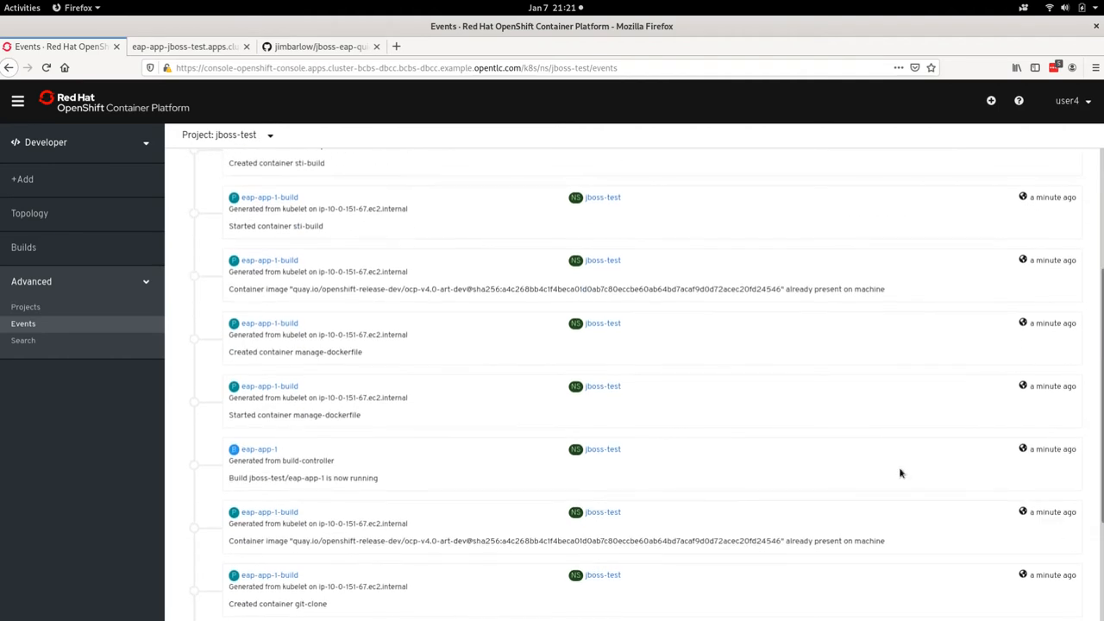
left_click_drag(783, 541, 877, 541)
left_click(885, 541)
scroll(1013, 369, "up", 4)
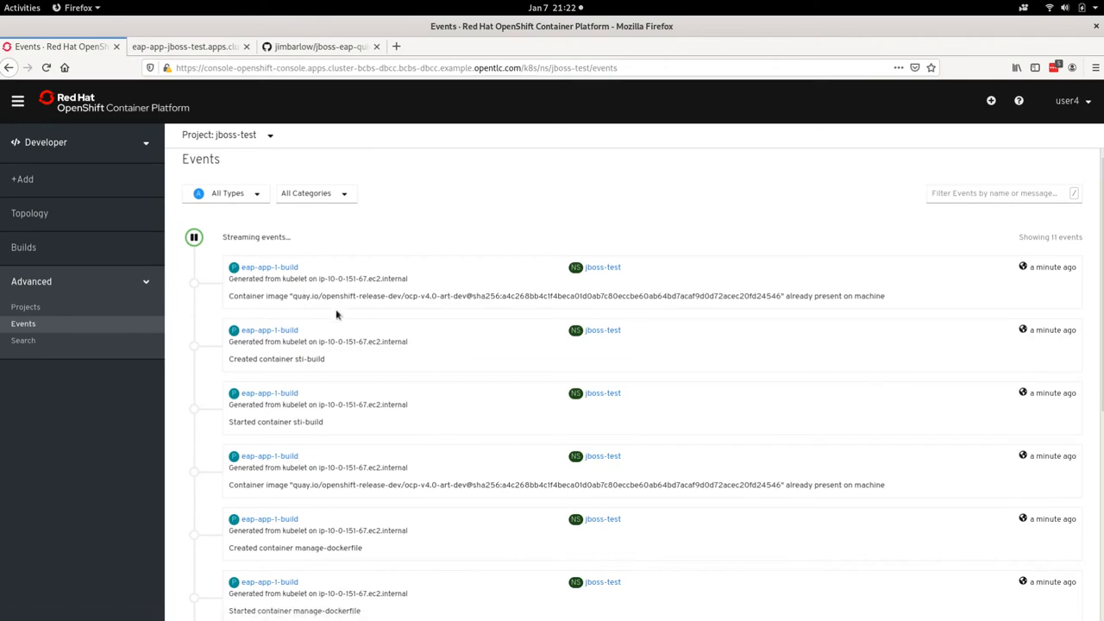
Step: Switch to the terminal and list the project's pods with oc get pods
key("alt+Tab")
left_click_drag(338, 444, 303, 144)
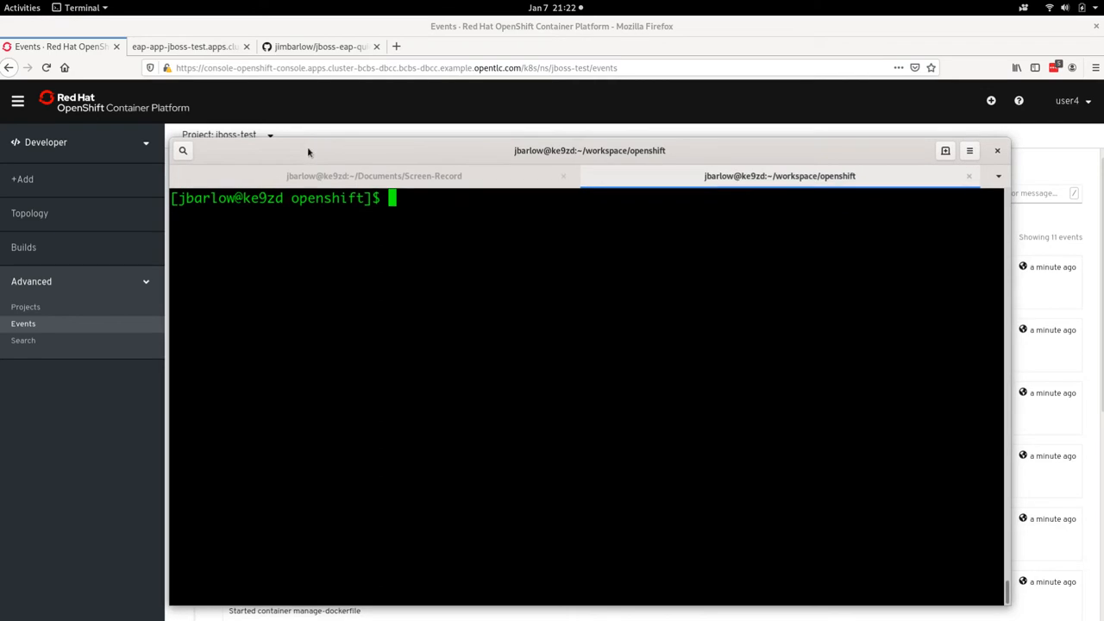
type("oc d")
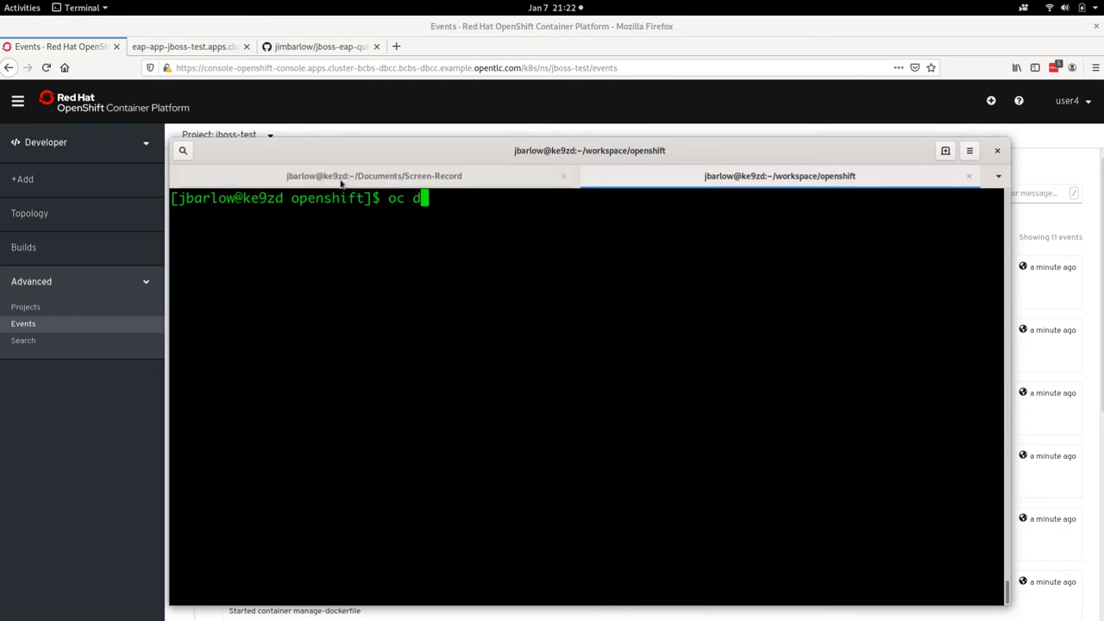
key("BackSpace")
type("get pods")
key("Return")
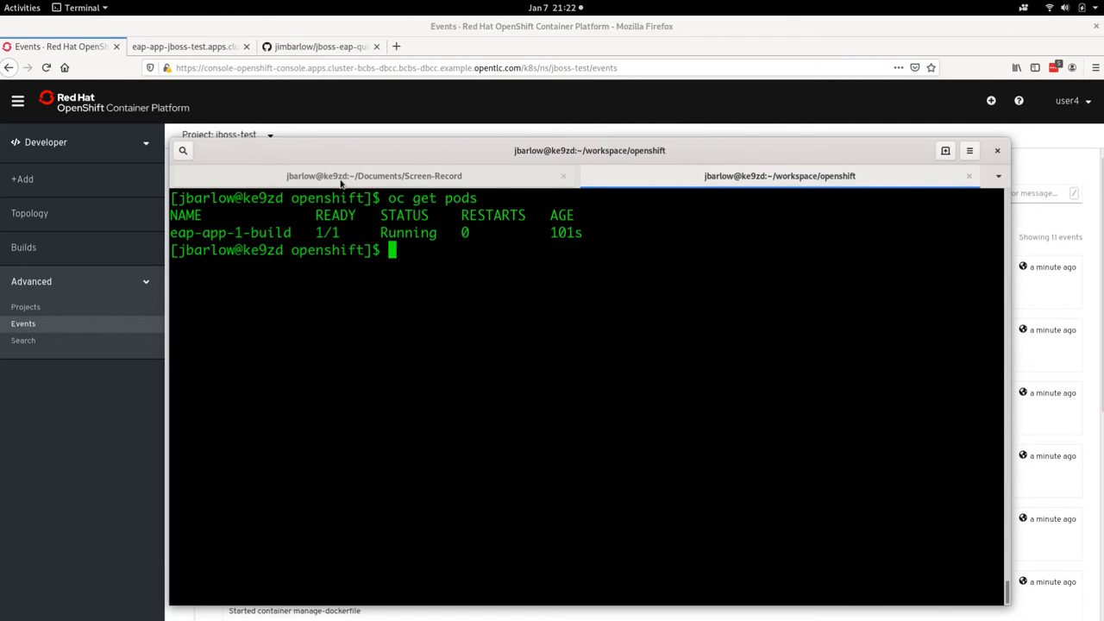
Step: Follow the eap-app-1-build pod's log with oc logs -f and examine the registry path of the pushed image
type("ogs -f")
double_click(261, 231)
middle_click(497, 257)
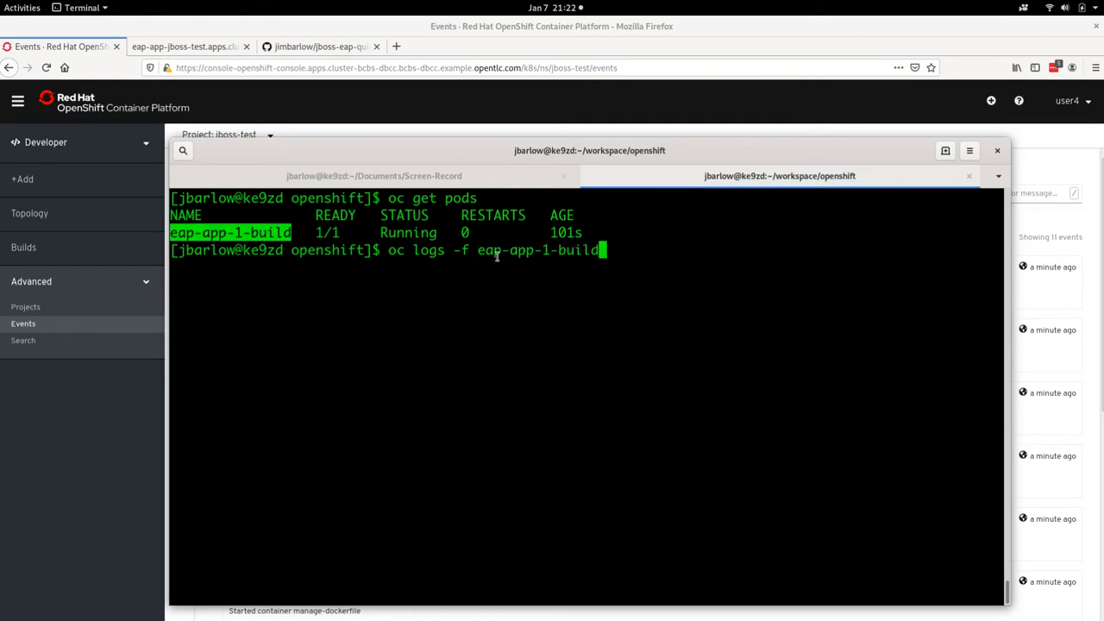
key("Return")
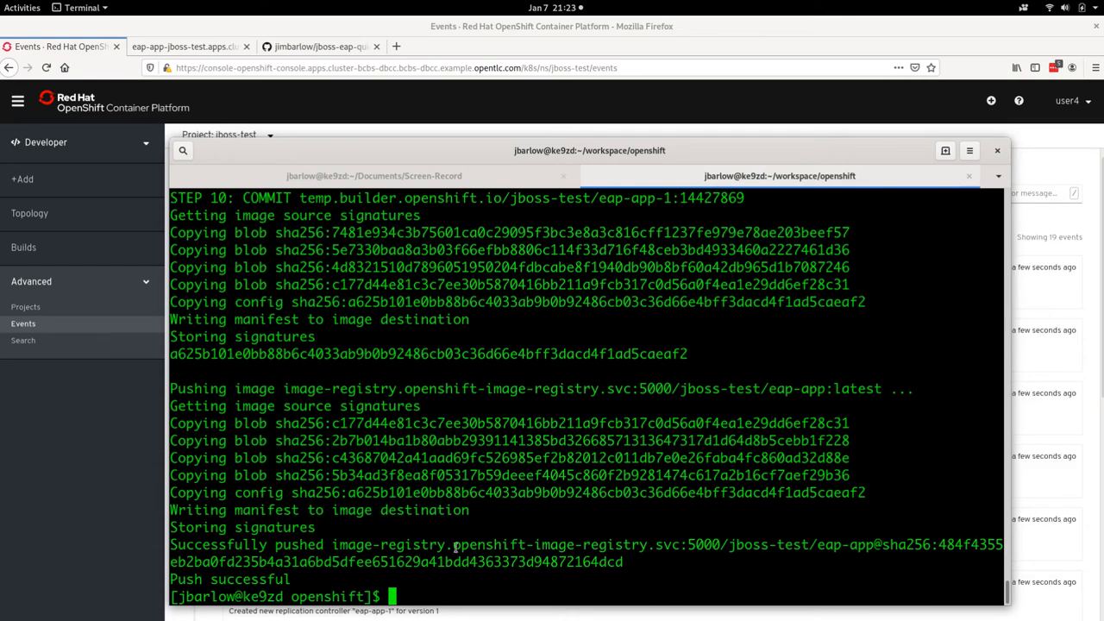
left_click_drag(330, 544, 722, 552)
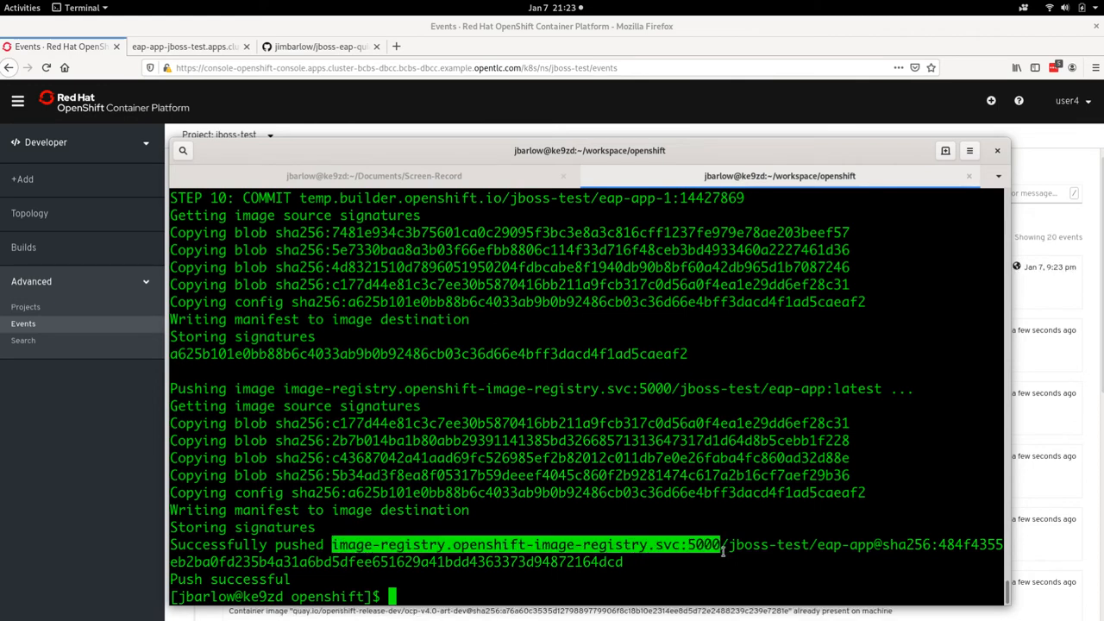
left_click_drag(826, 546, 624, 562)
left_click(577, 587)
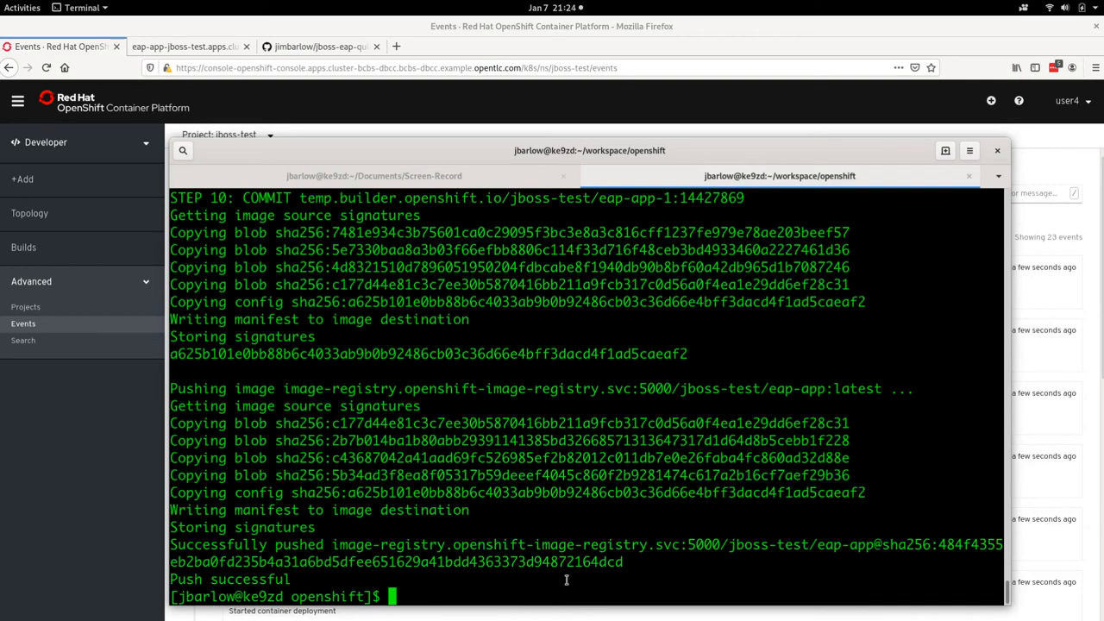
Step: Clear the terminal, run oc get pods again and check the status of the build and deploy pods
key("ctrl+l")
type("oc get pods")
key("Return")
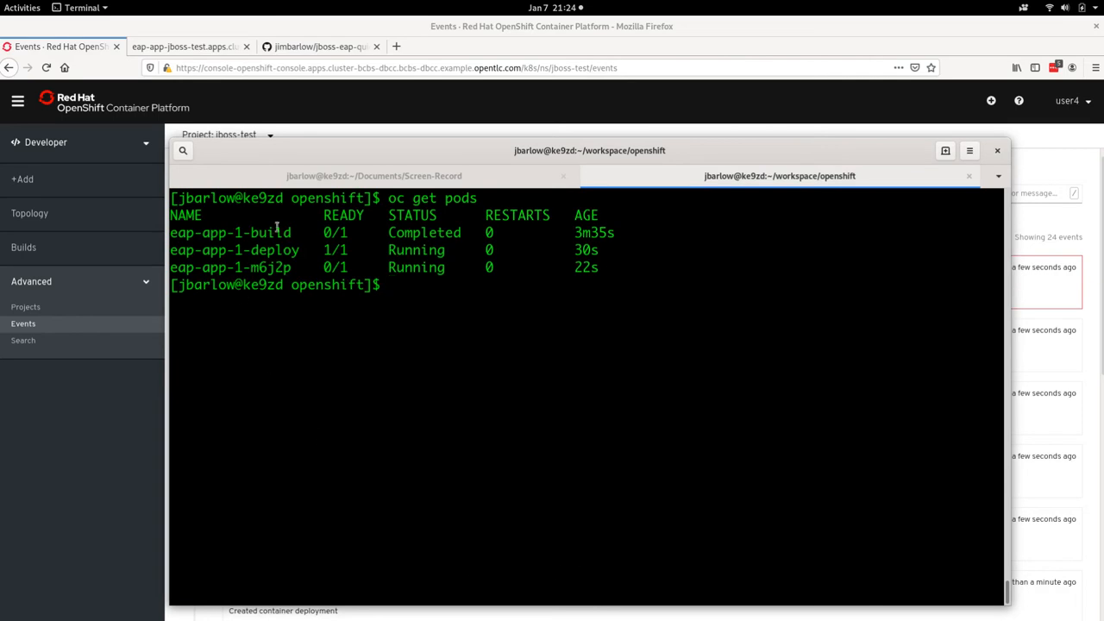
left_click_drag(276, 231, 460, 229)
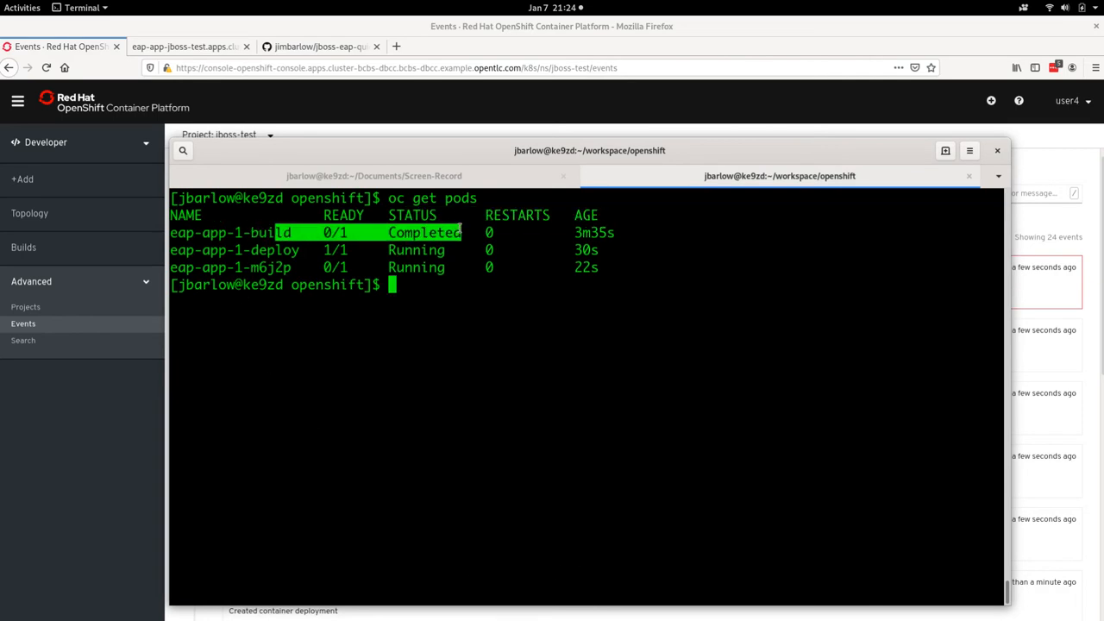
left_click_drag(226, 251, 597, 250)
left_click(513, 317)
Step: Follow the eap-app-1-deploy pod's log with oc logs -f, then stop following it
type("oc logs -f")
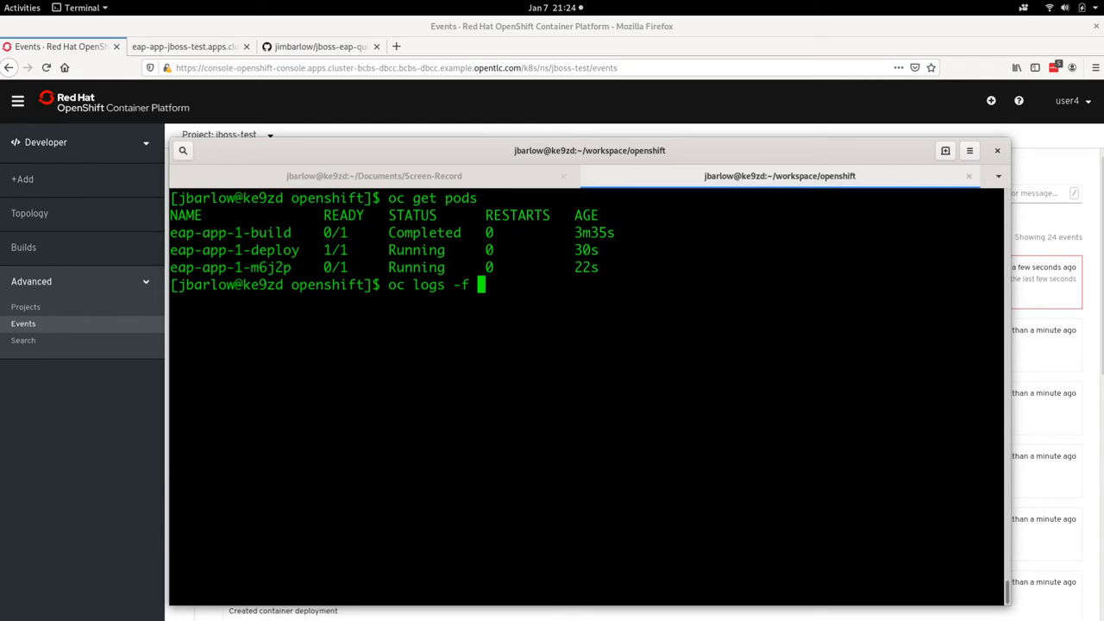
double_click(258, 250)
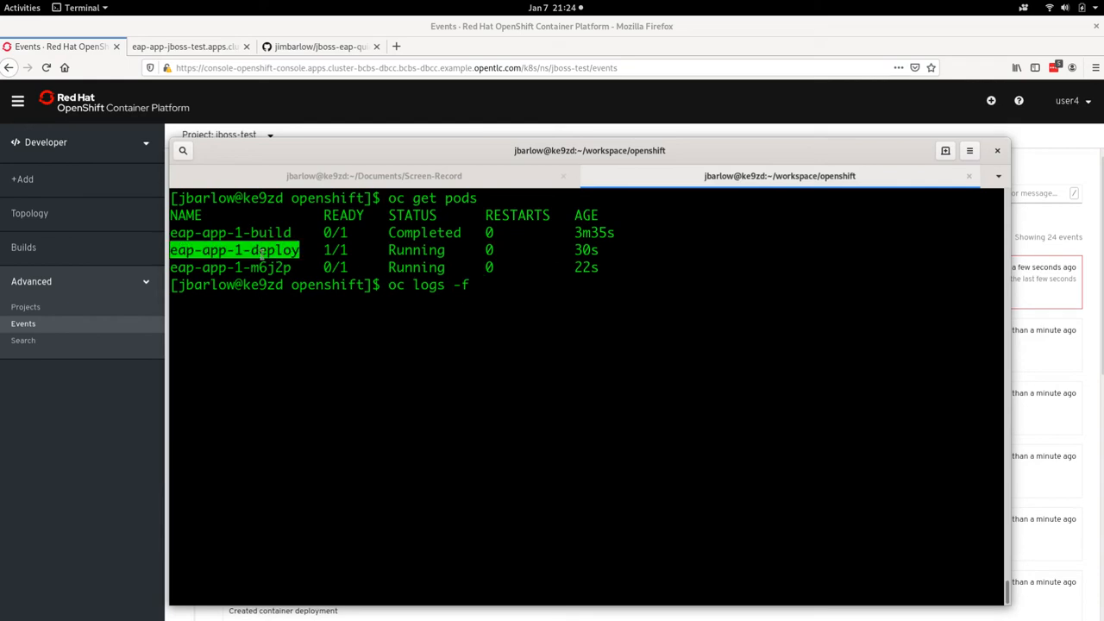
middle_click(515, 289)
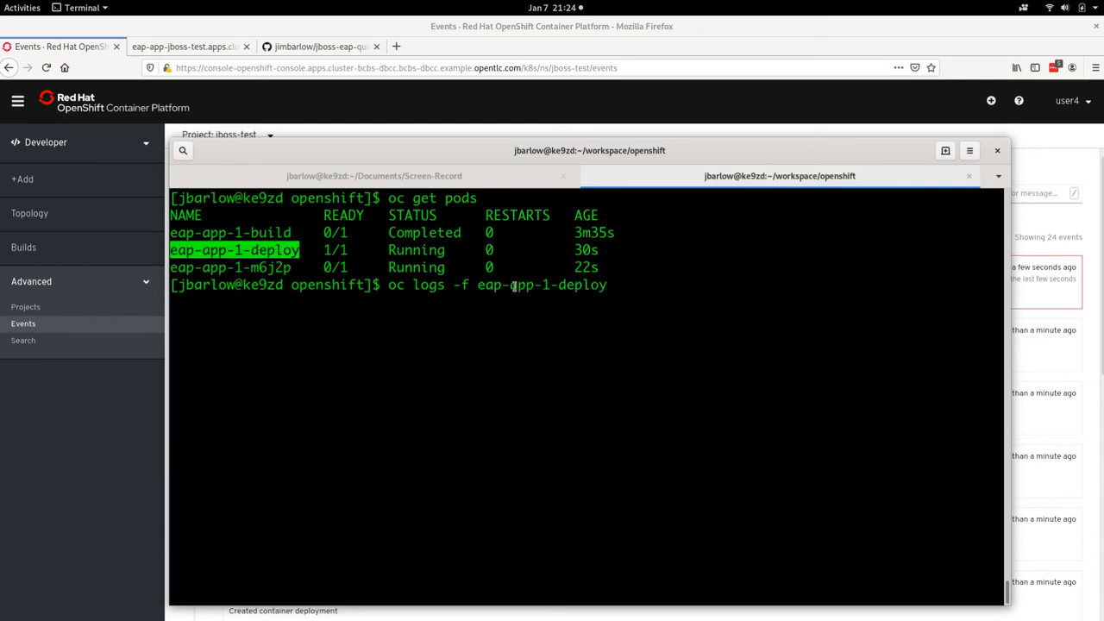
key("Return")
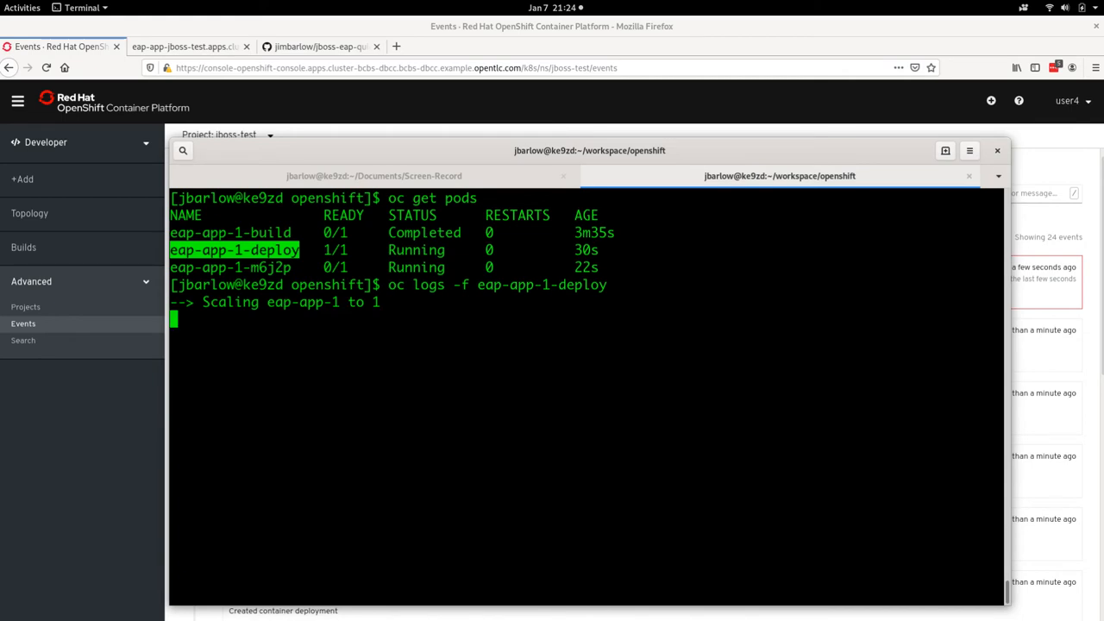
key("ctrl+c")
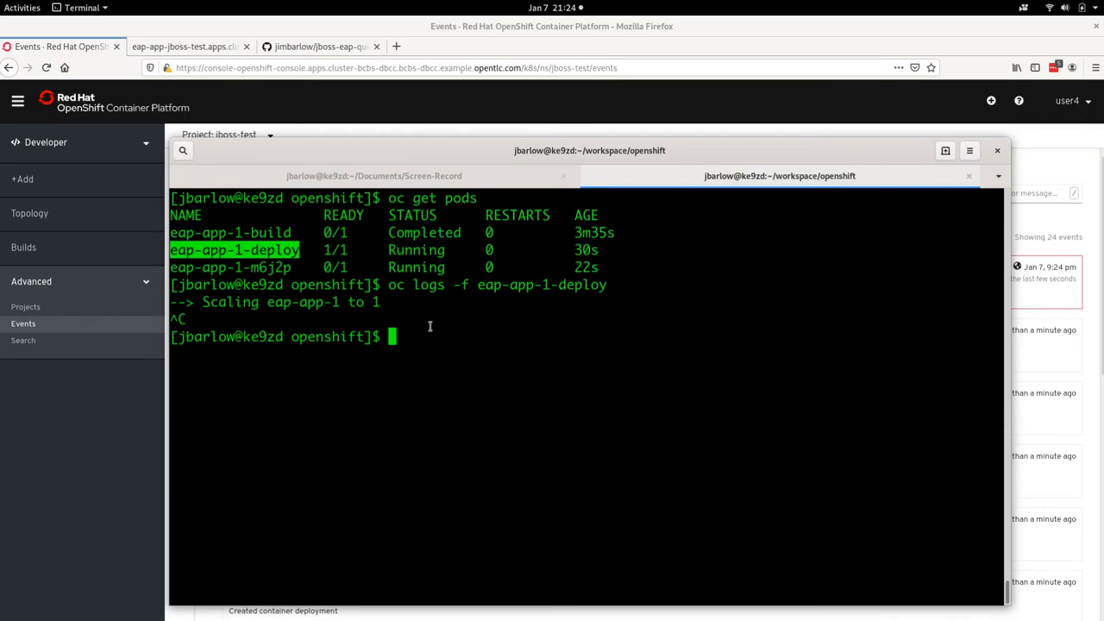
Step: Follow the application pod eap-app-1-m6j2p's log with oc logs -f to check the JBoss EAP server startup
left_click_drag(301, 268, 170, 267)
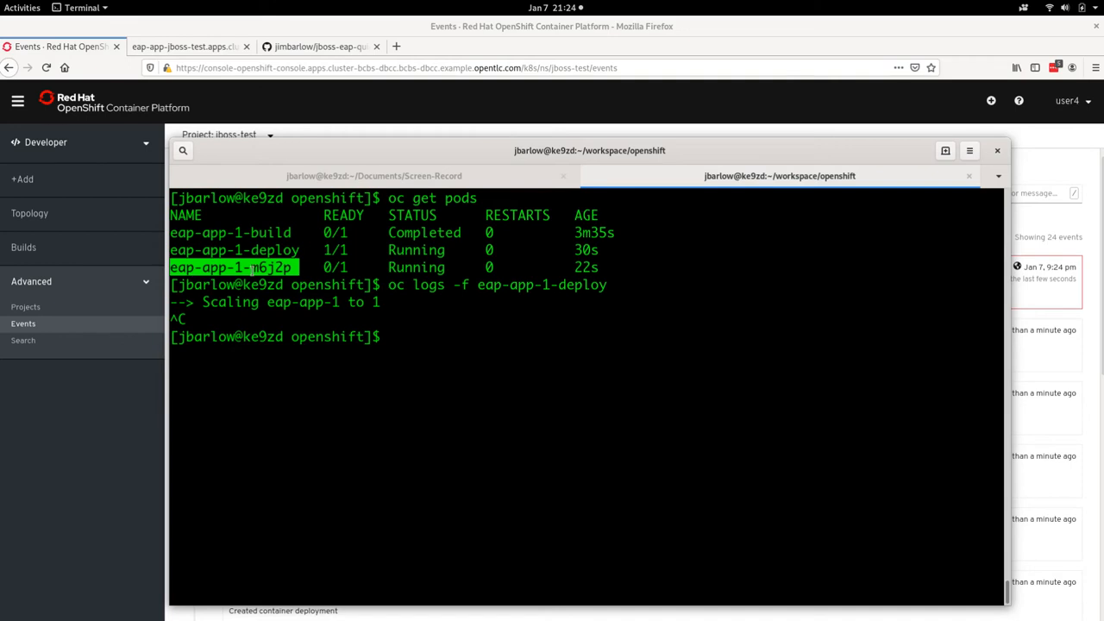
left_click(450, 334)
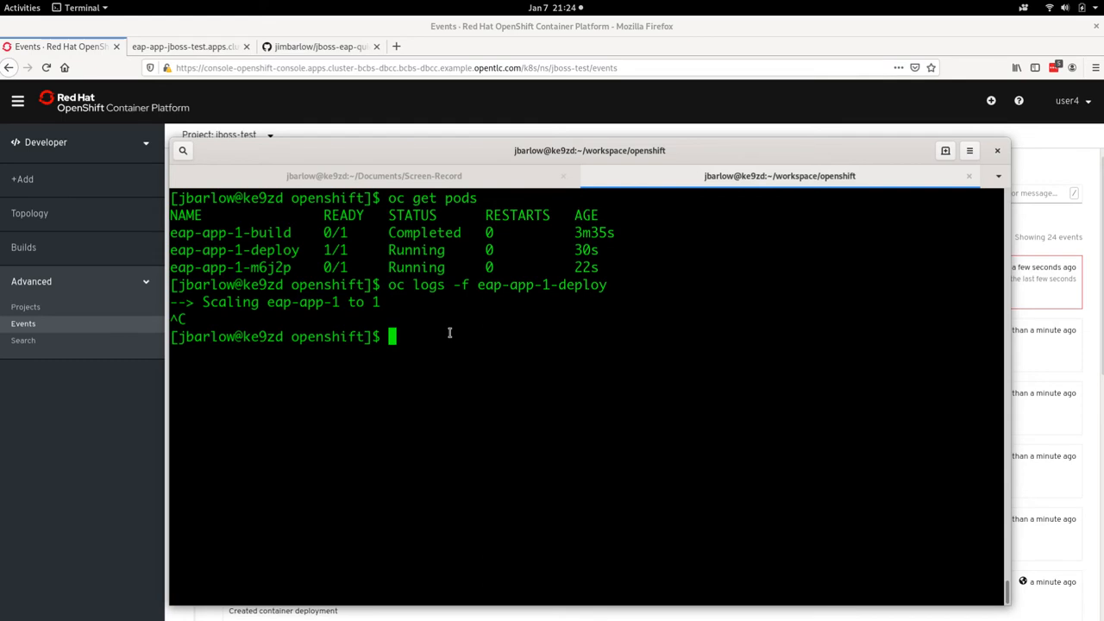
type("oc logs -f")
double_click(248, 269)
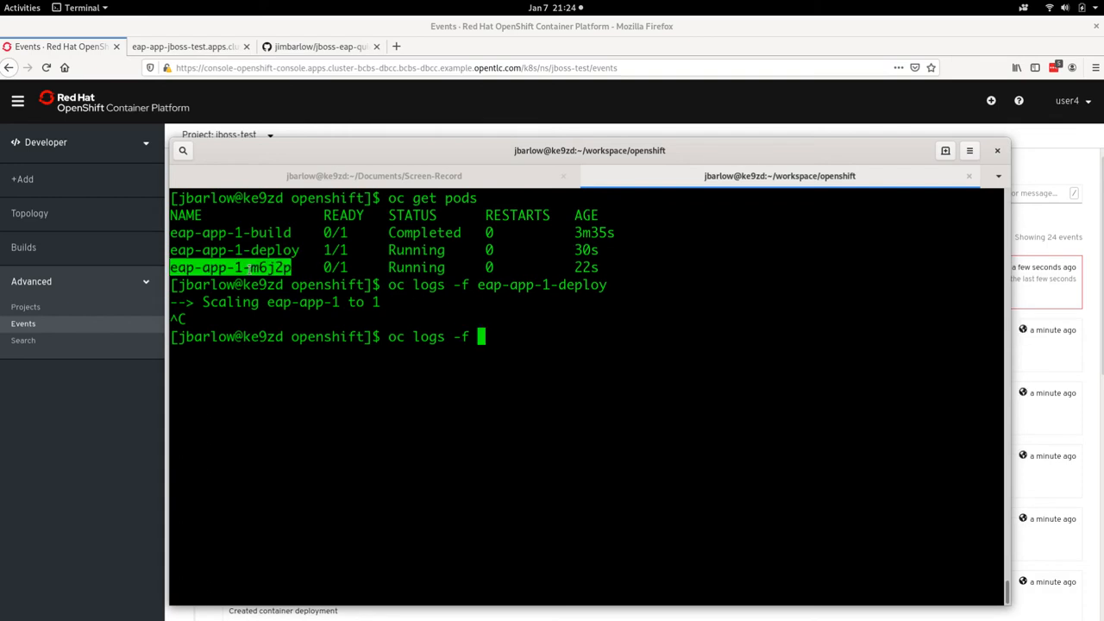
middle_click(517, 348)
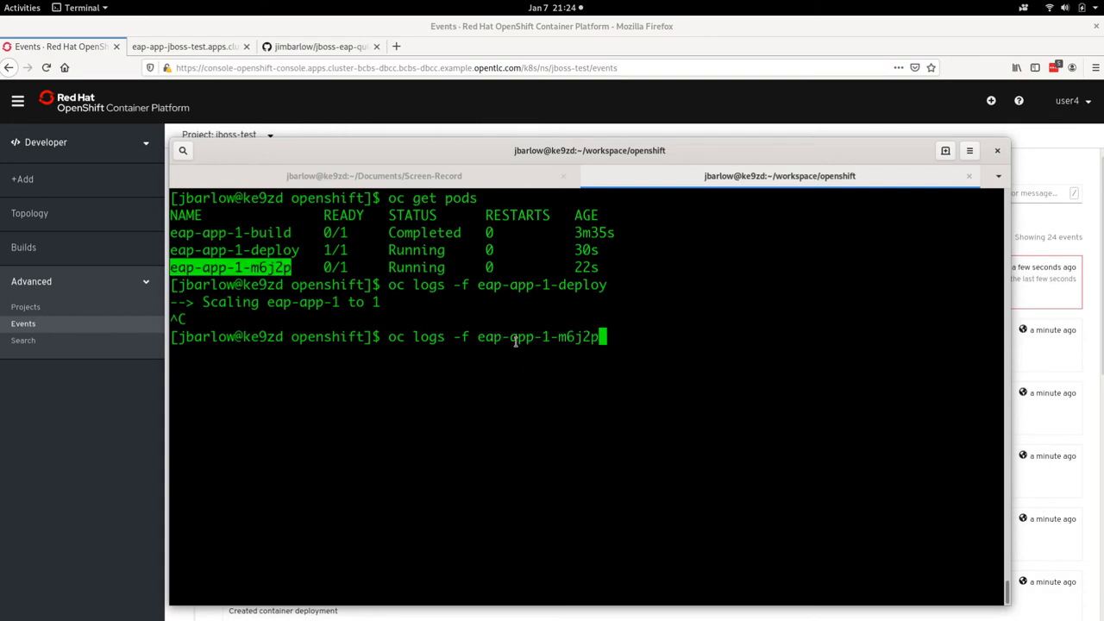
key("Return")
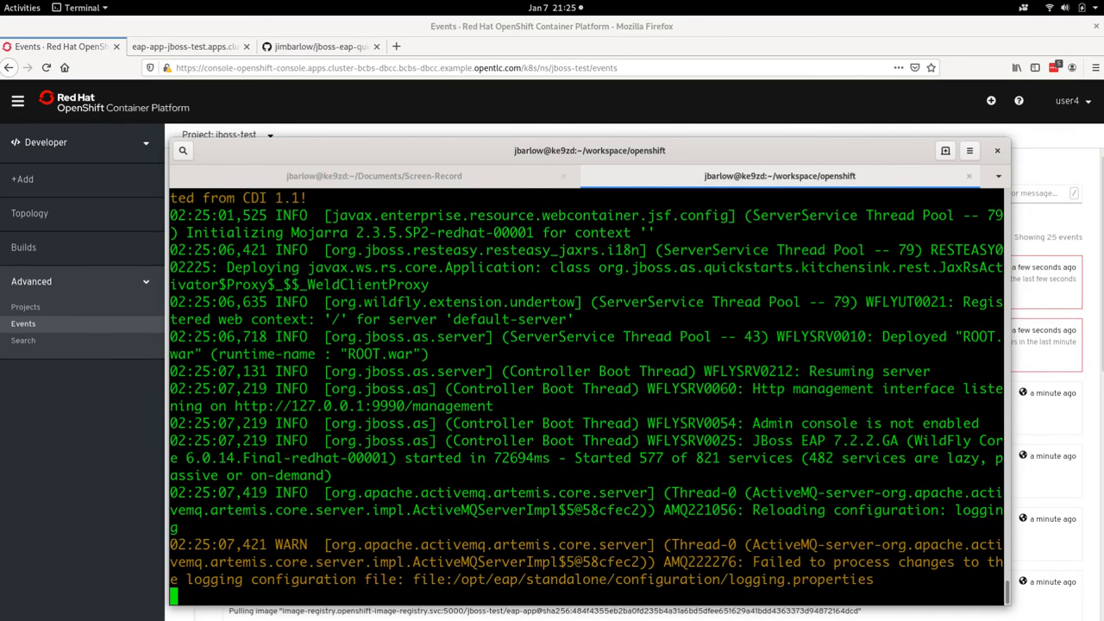
Step: Hide the terminal, return to Firefox and reload the eap-app page to view the deployed application
key("super+h")
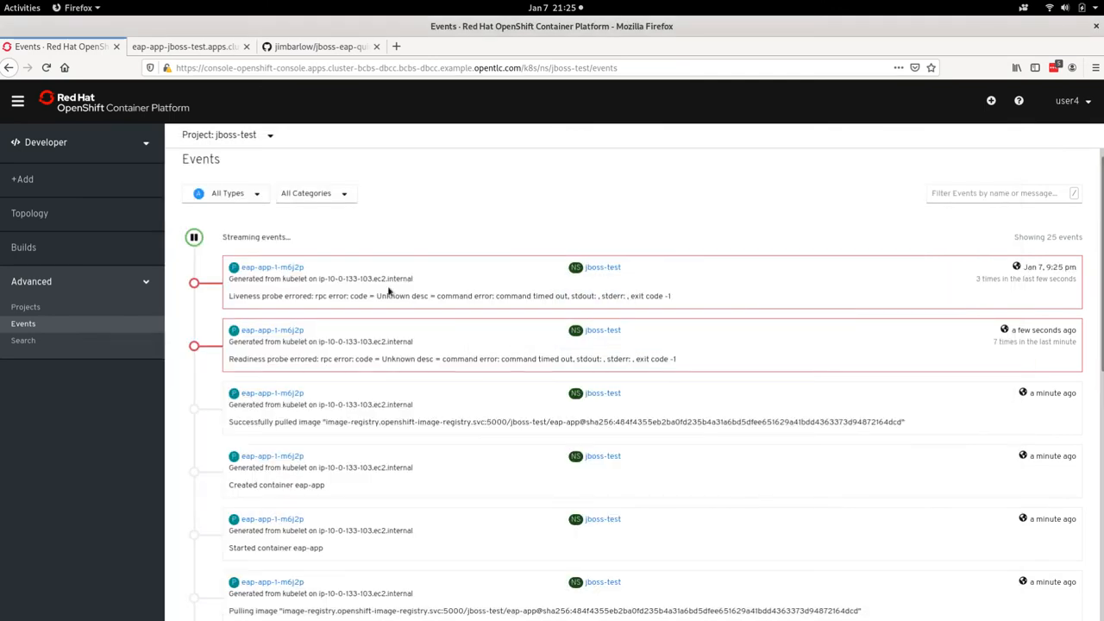
left_click(201, 50)
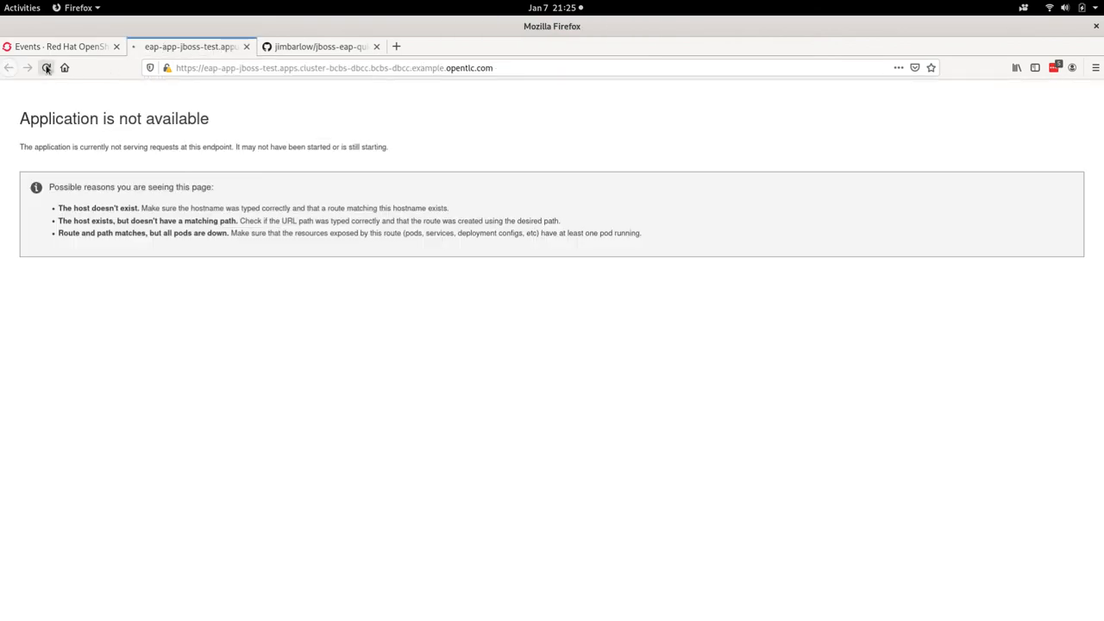
left_click(46, 68)
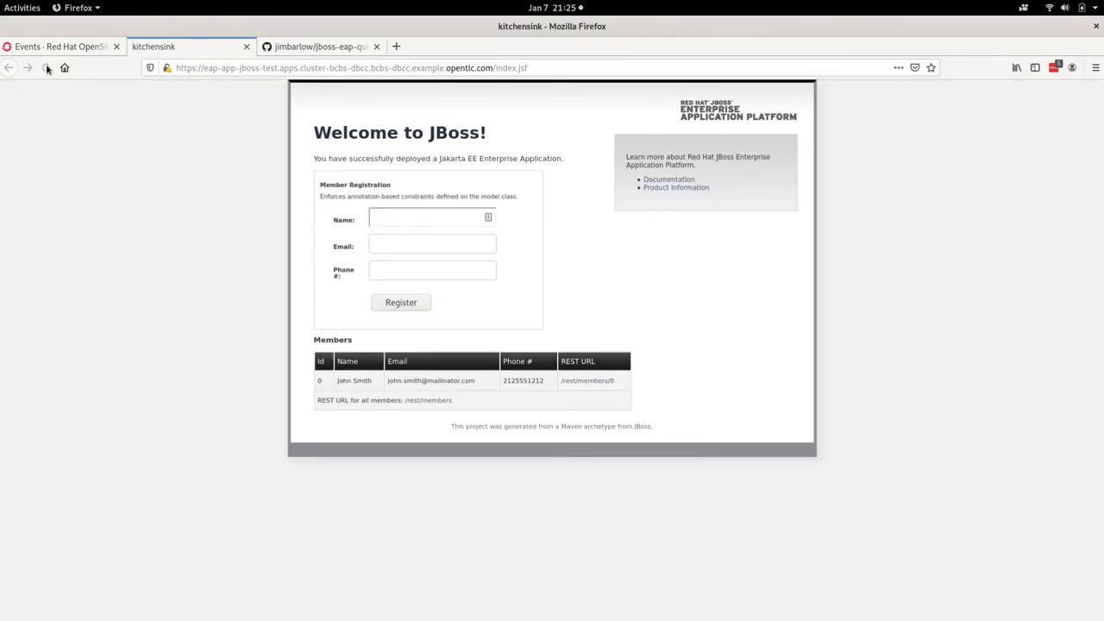
left_click_drag(335, 132, 420, 156)
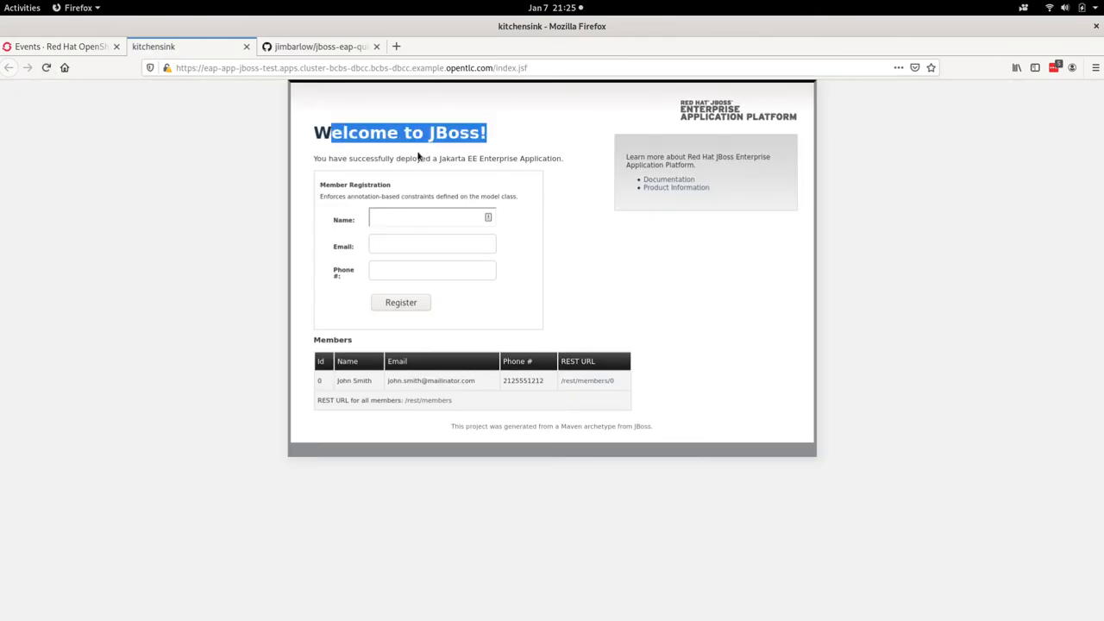
Step: Register a new member with name, e-mail and phone number, and check the REST list of all members
left_click(400, 215)
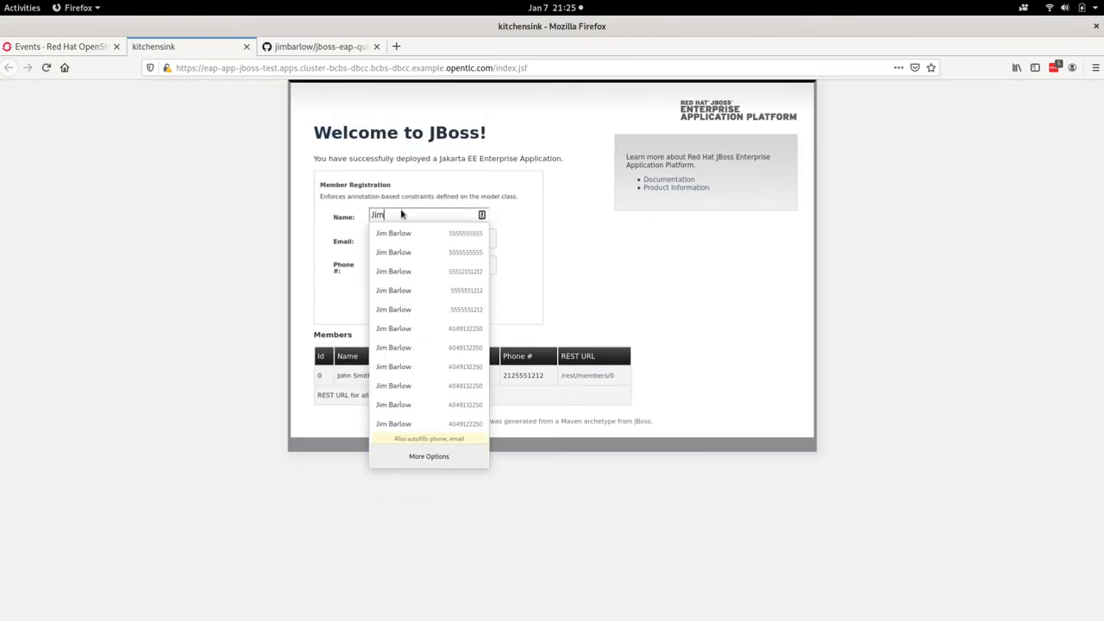
key("Tab")
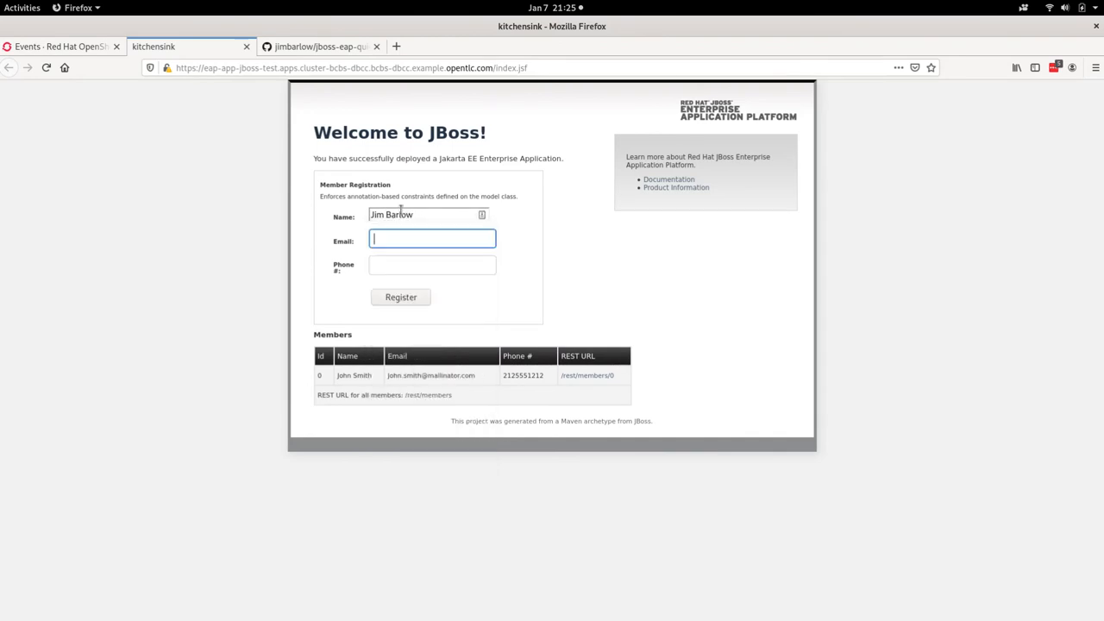
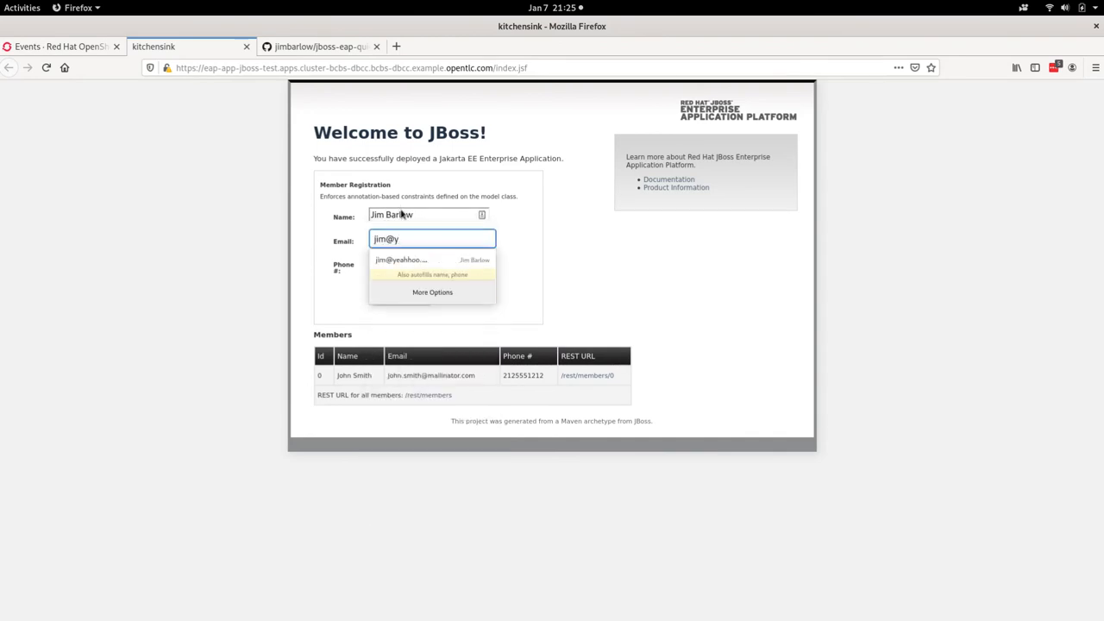
key("Tab")
left_click(412, 302)
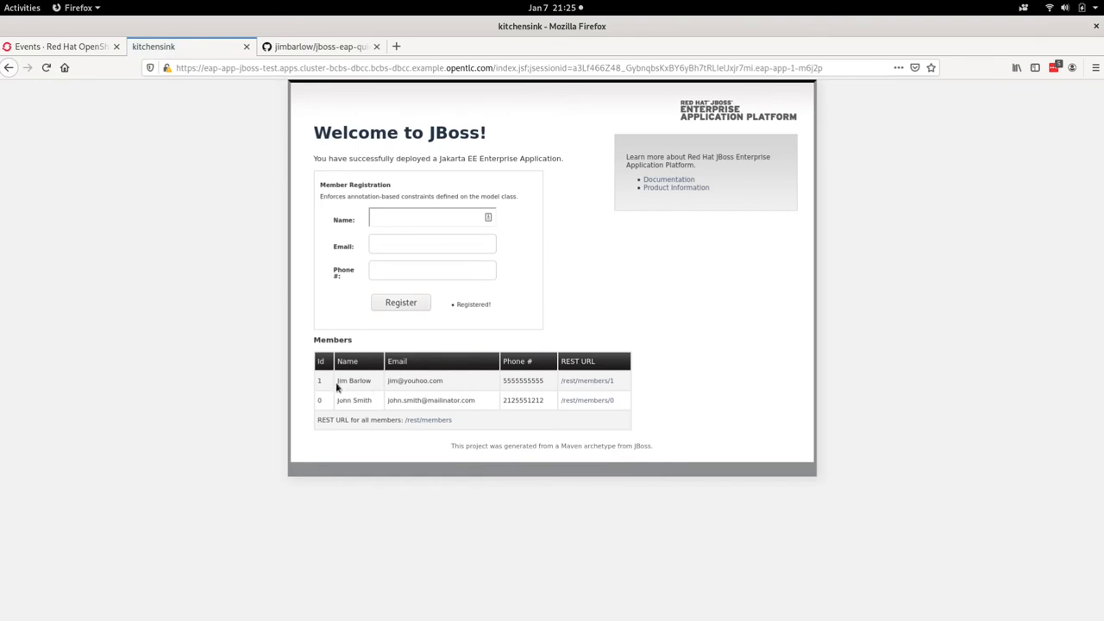
left_click(420, 421)
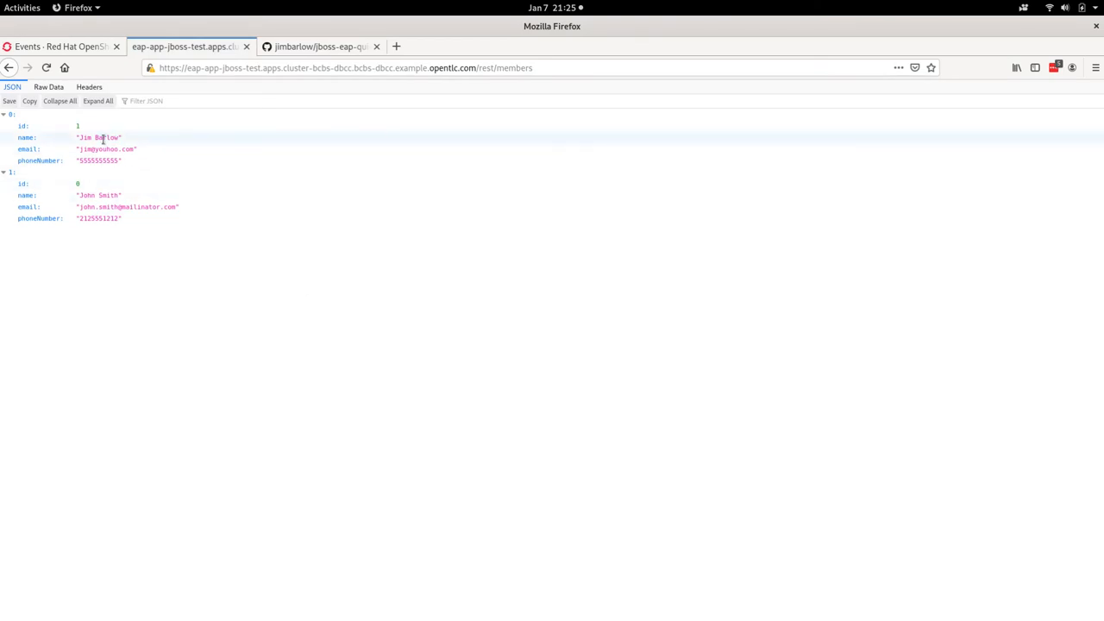
left_click(8, 68)
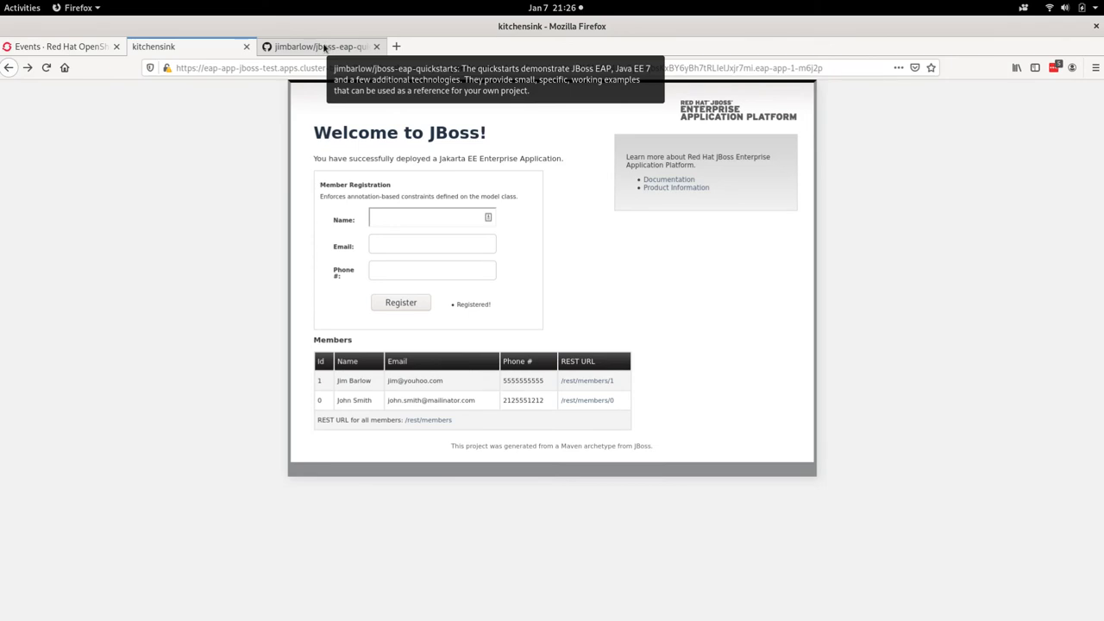
Step: Open the eap-app build config in the OpenShift console and copy its Generic webhook URL with the secret
left_click(98, 46)
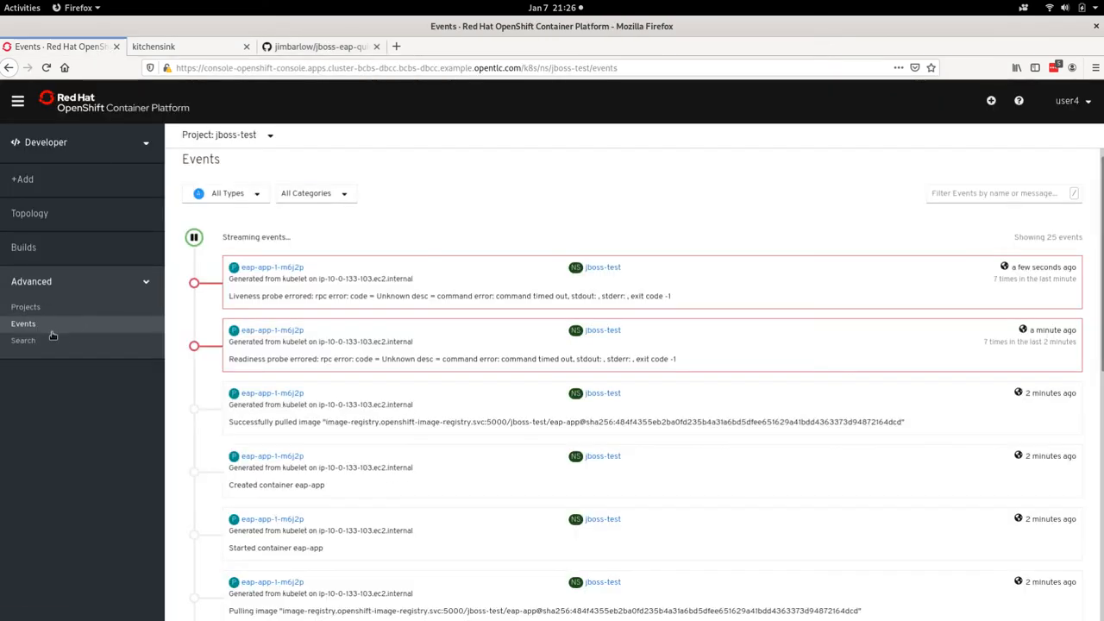
left_click(31, 249)
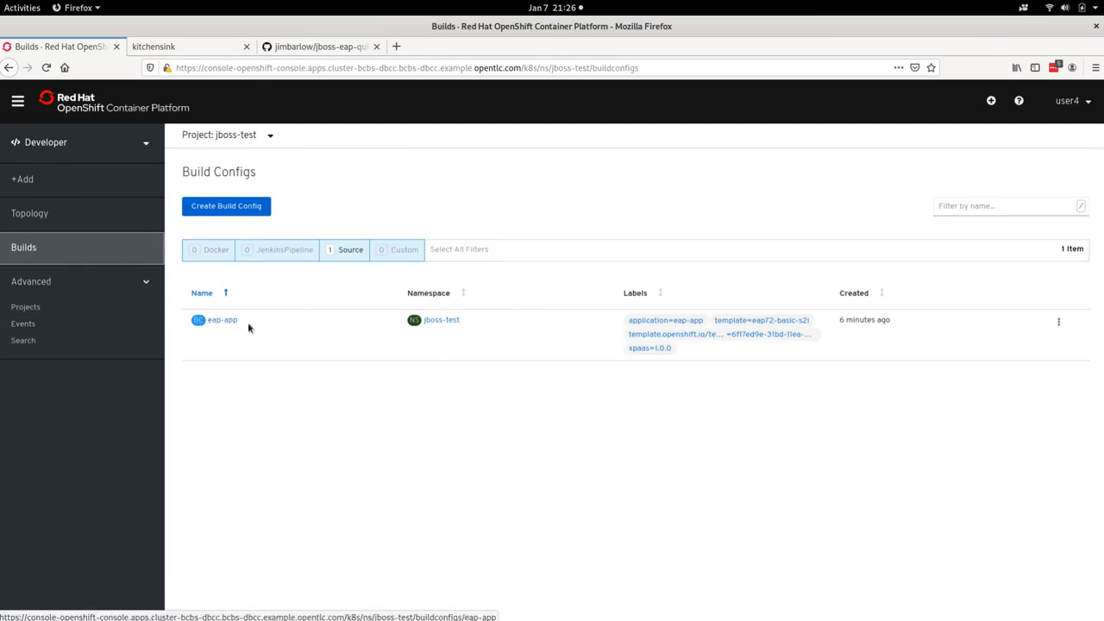
left_click(222, 323)
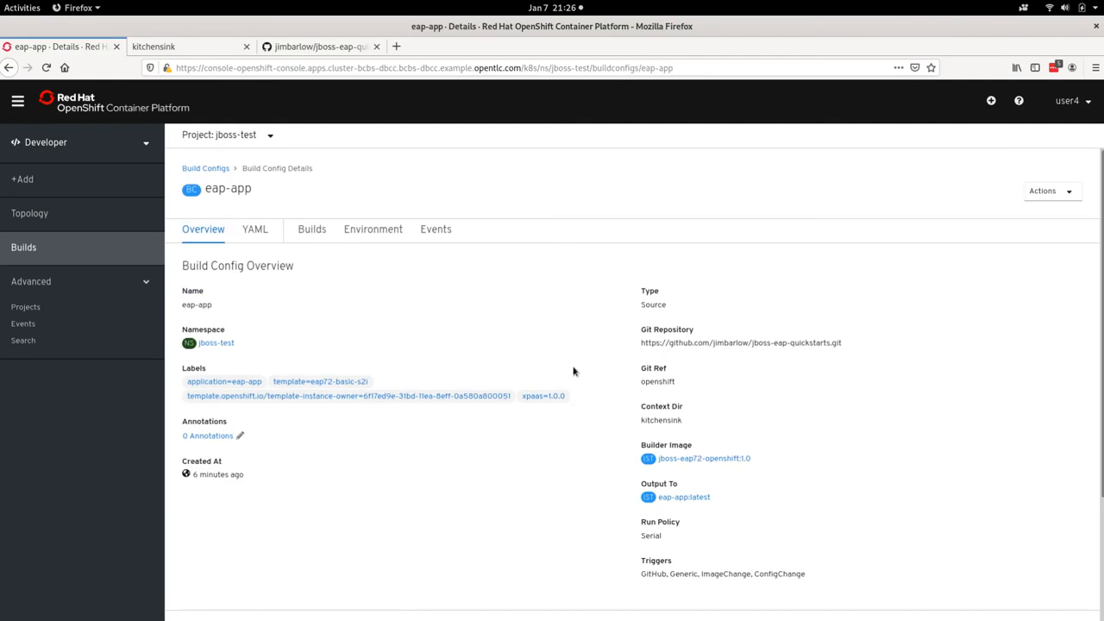
scroll(573, 371, "down", 3)
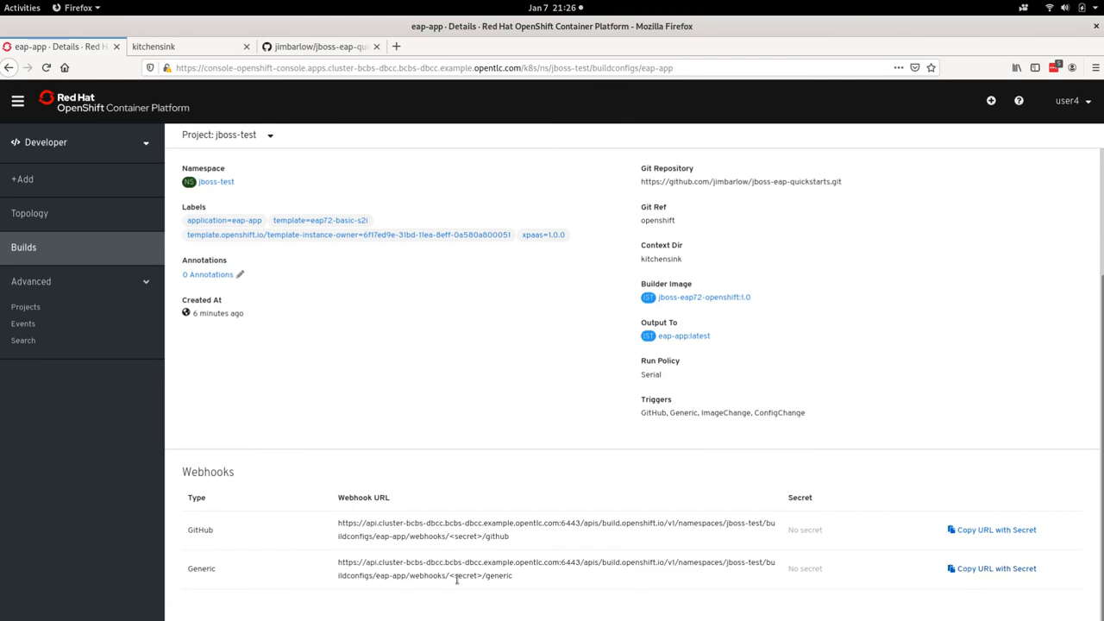
left_click_drag(447, 574, 482, 575)
Step: Switch to the jboss-eap-quickstarts fork on GitHub and open the form for a new webhook in its settings
left_click(336, 49)
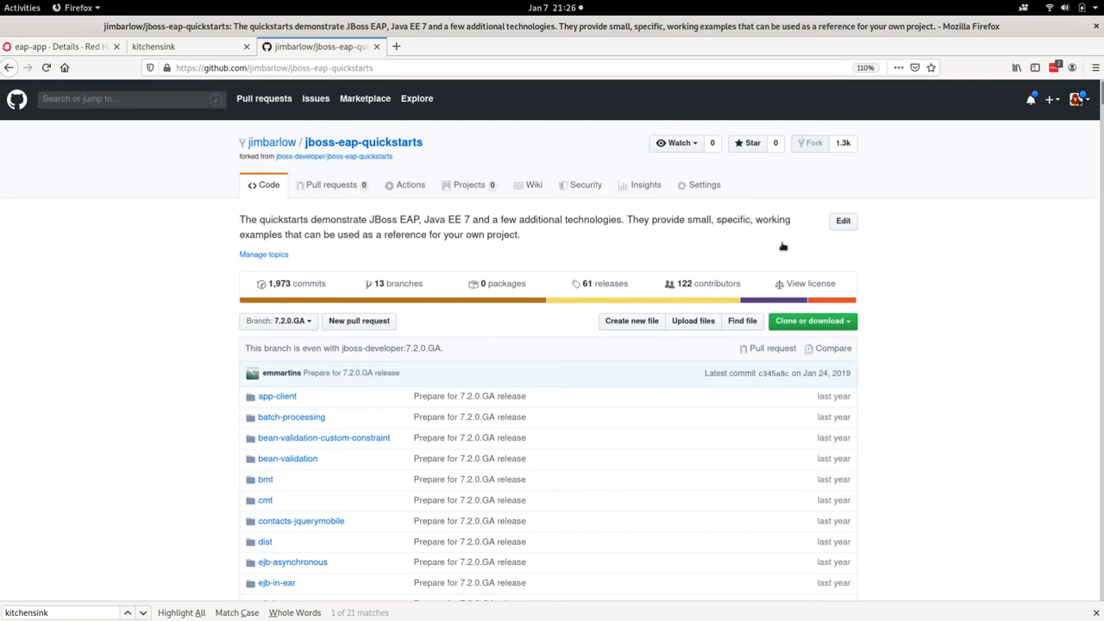
left_click(703, 186)
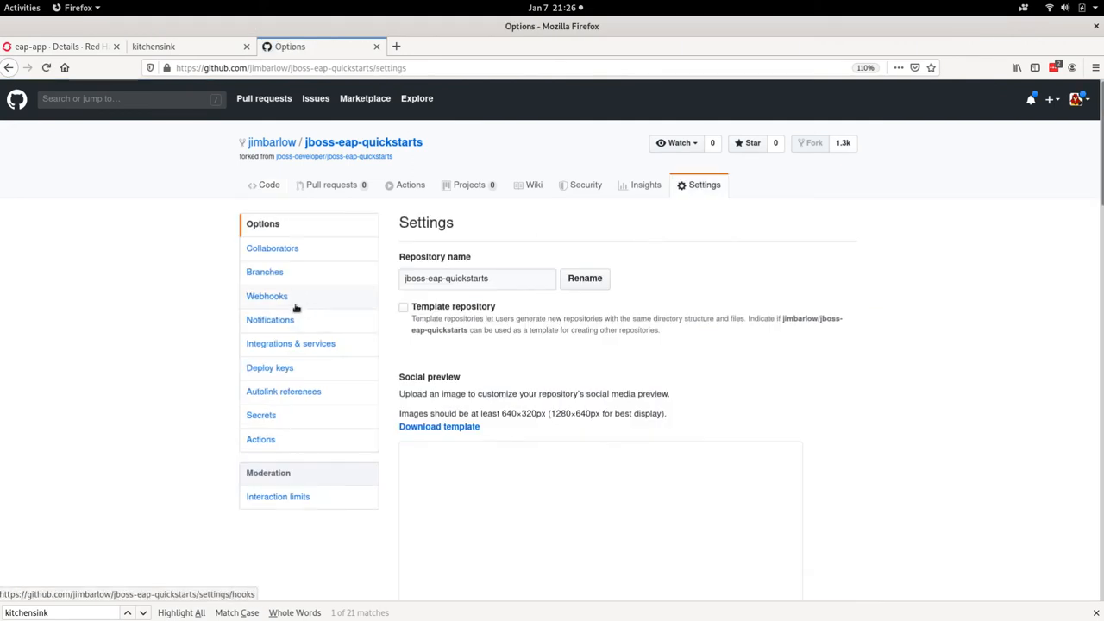
left_click(277, 298)
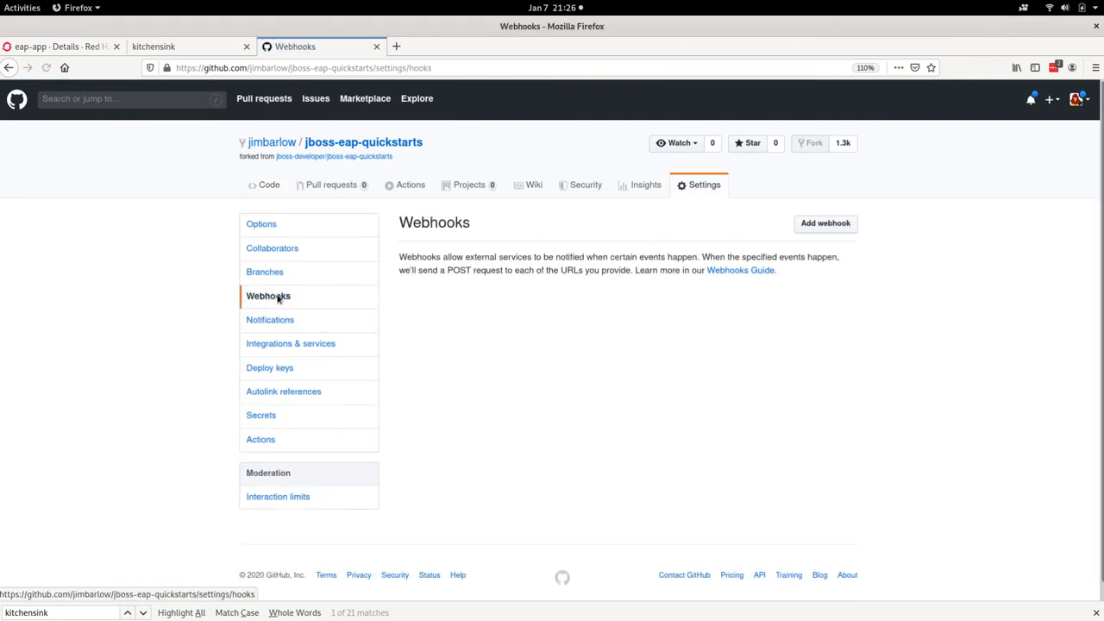
left_click(821, 225)
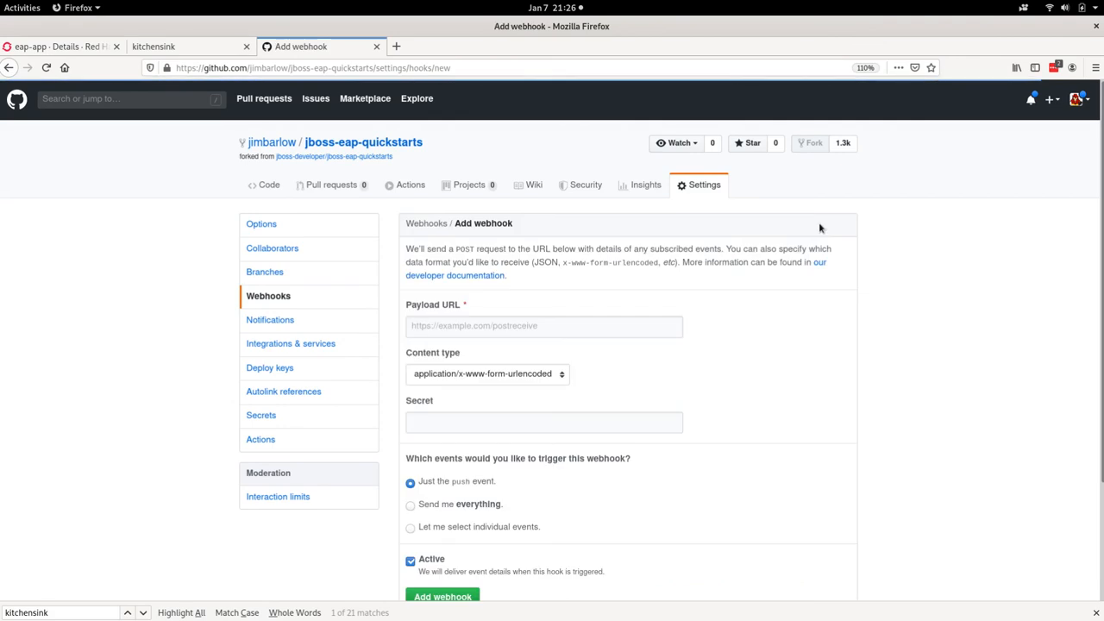
Step: Paste the OpenShift webhook URL containing the secret as the Payload URL and add the webhook
left_click(511, 325)
key("ctrl+v")
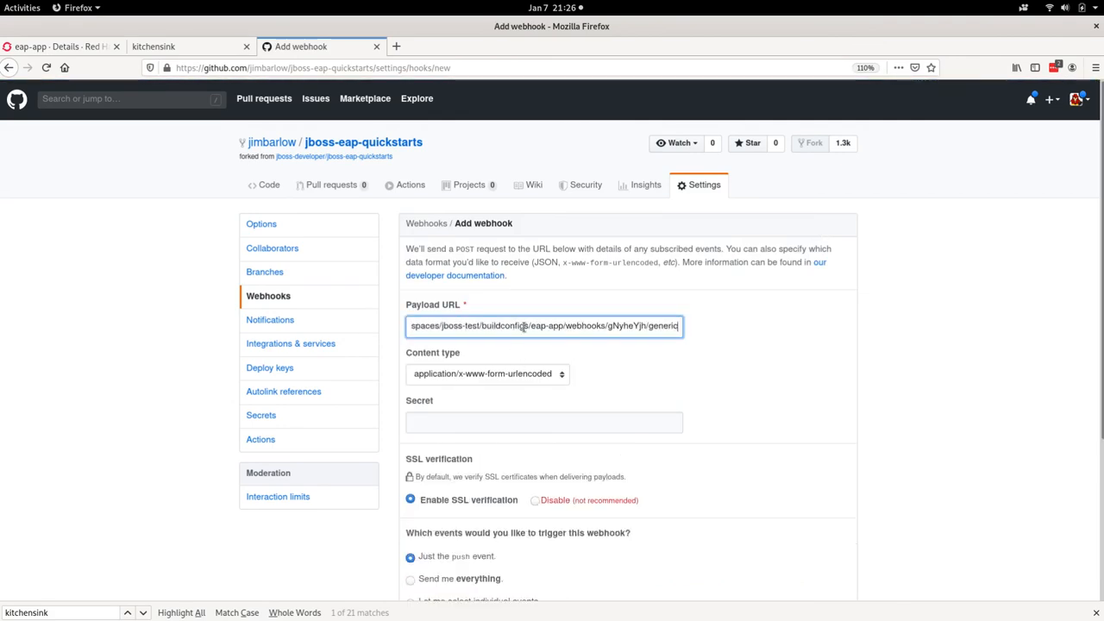
left_click_drag(607, 326, 645, 326)
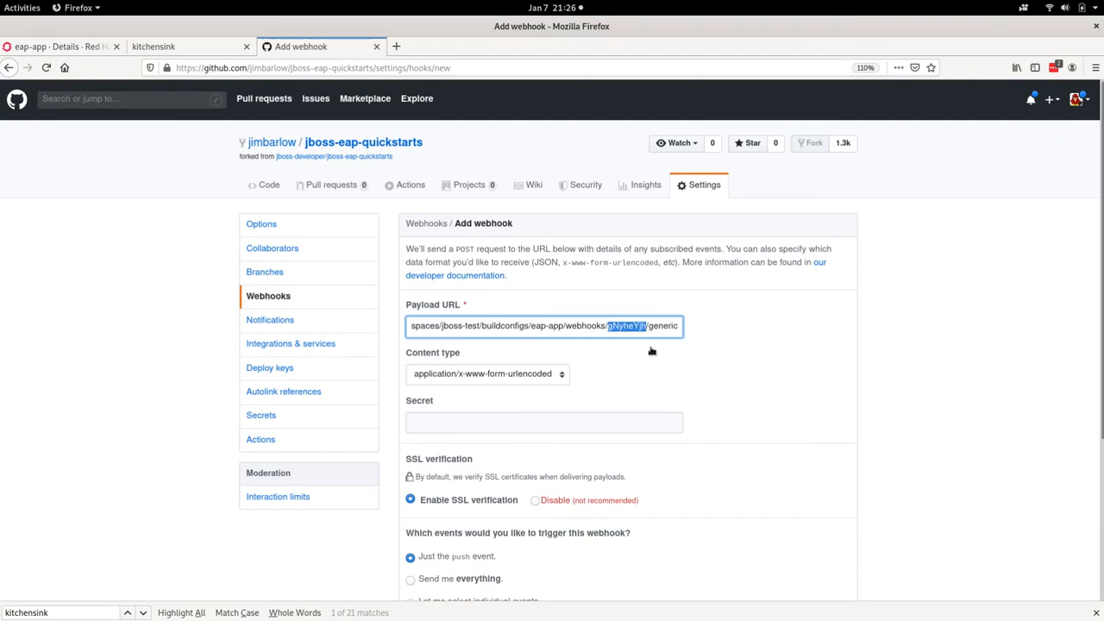
left_click(654, 362)
scroll(653, 369, "down", 3)
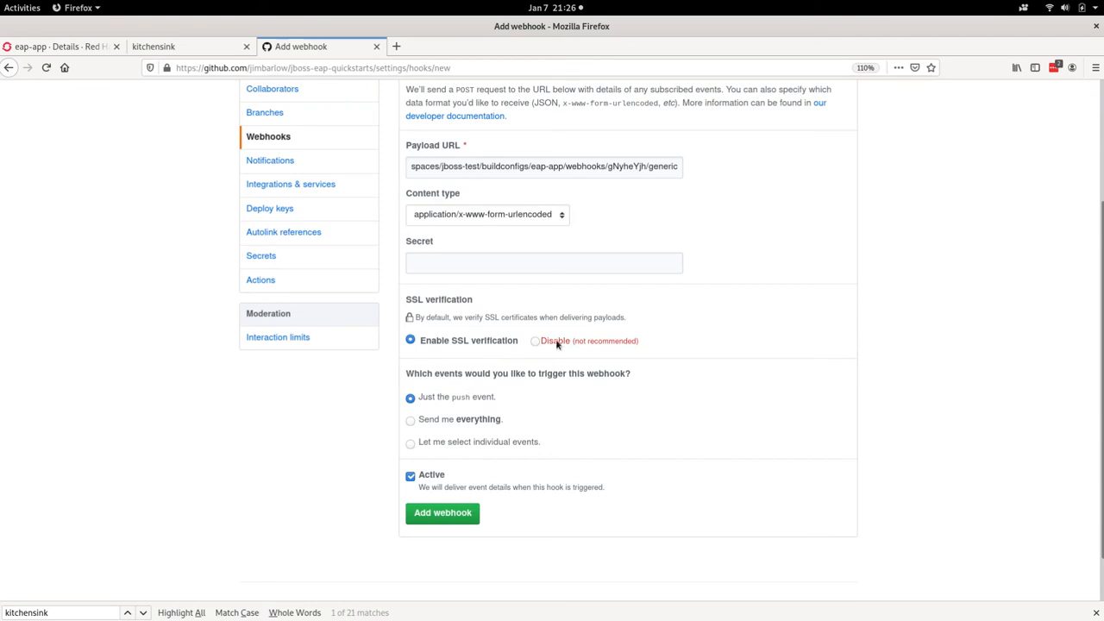
left_click(426, 514)
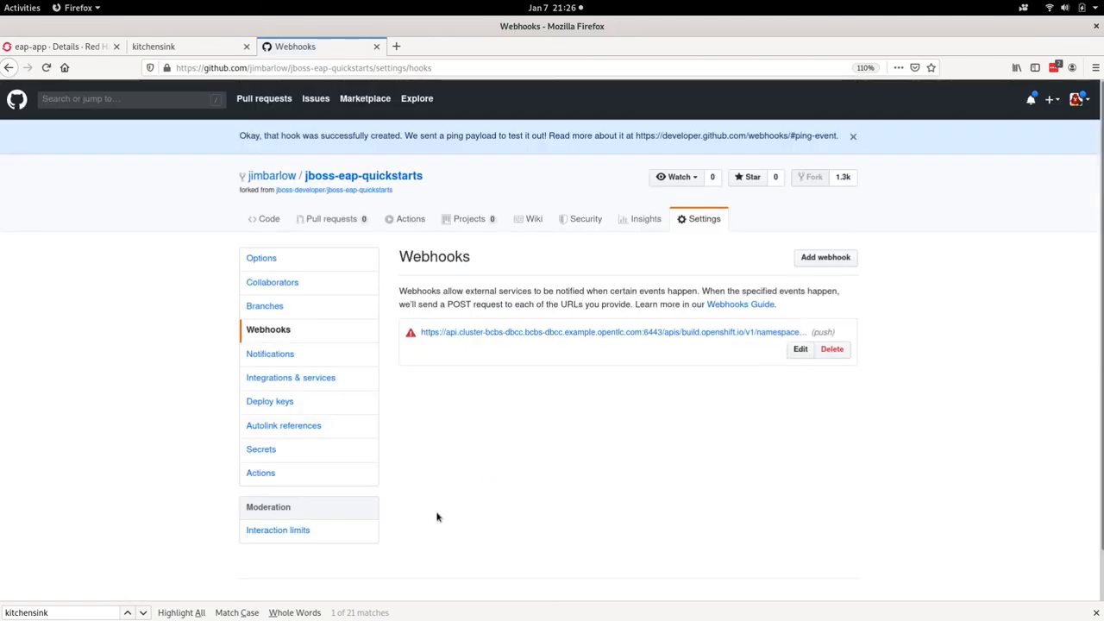
Step: Disable SSL verification for the OpenShift webhook, accept the security risk and update the webhook
left_click(802, 349)
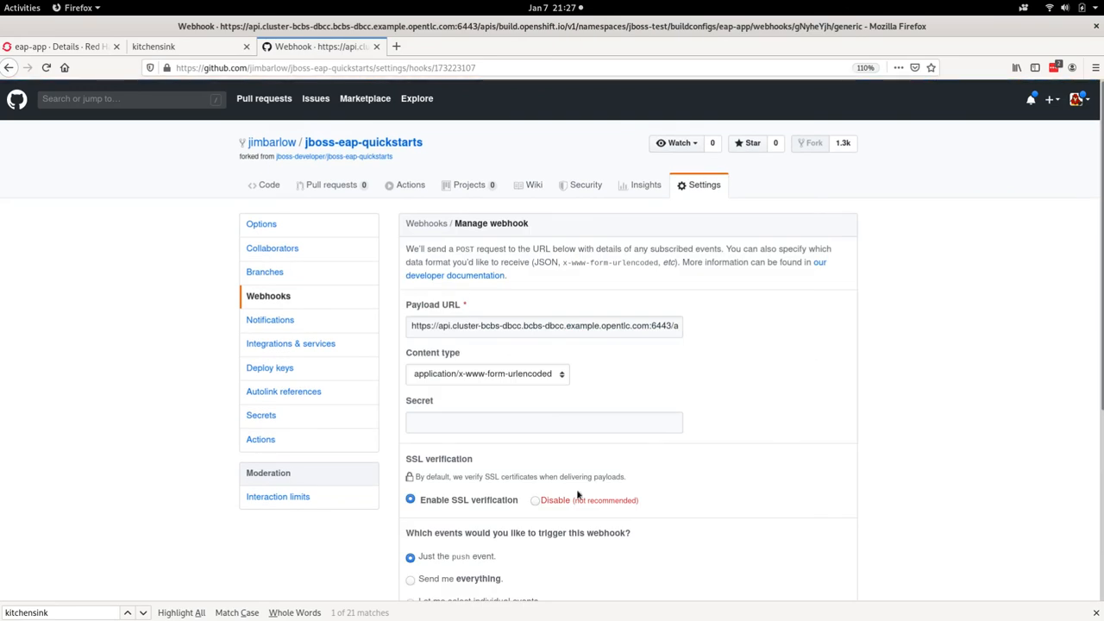
left_click(535, 500)
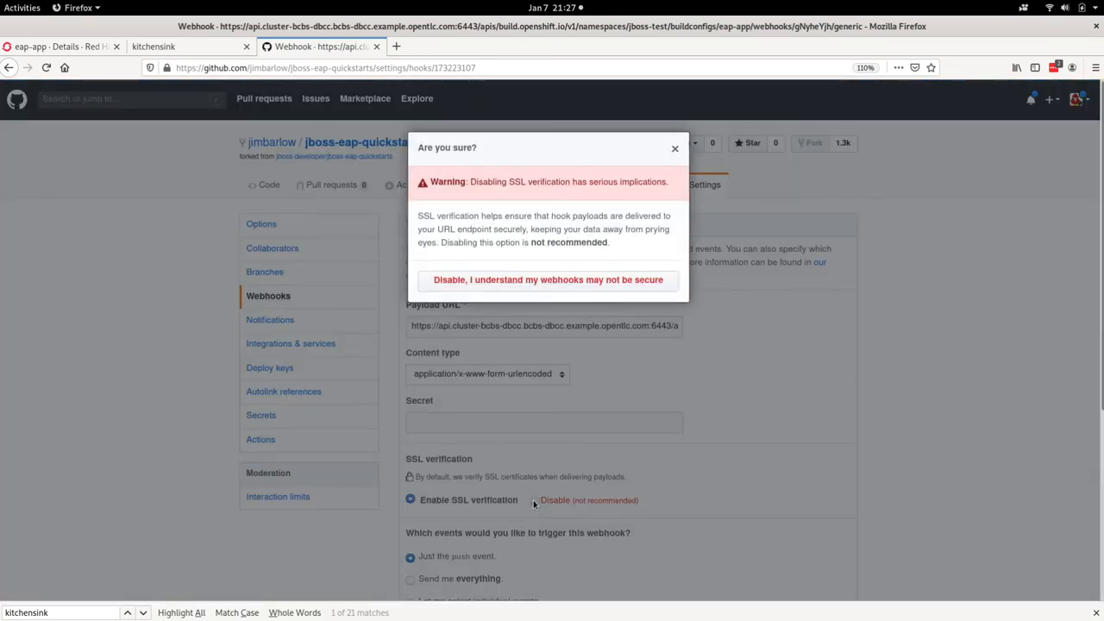
left_click(586, 288)
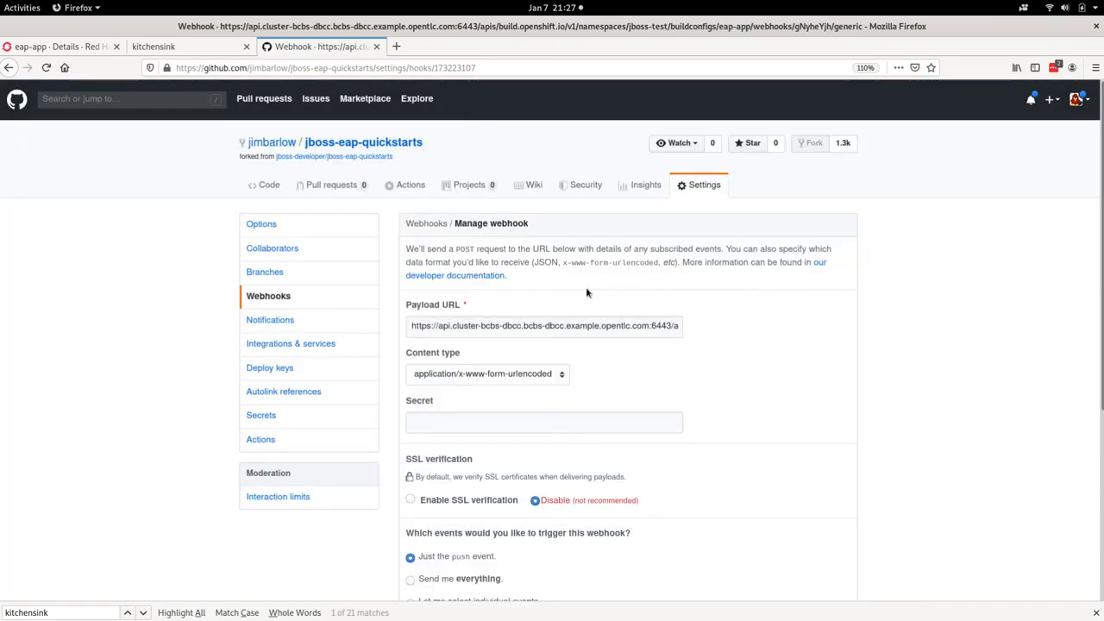
scroll(609, 320, "down", 5)
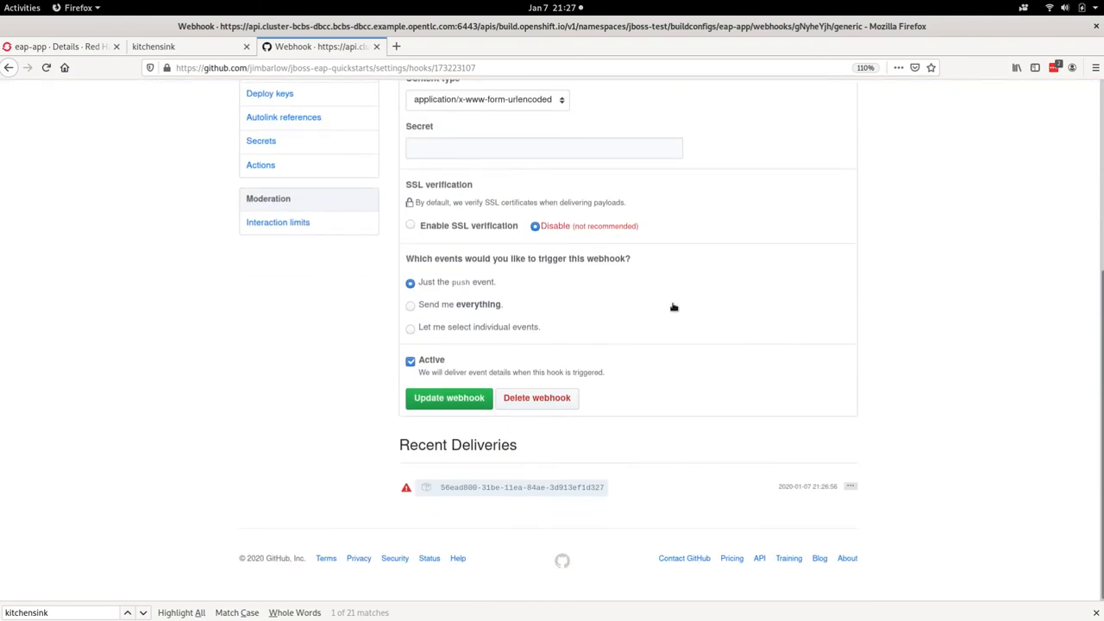
left_click(451, 398)
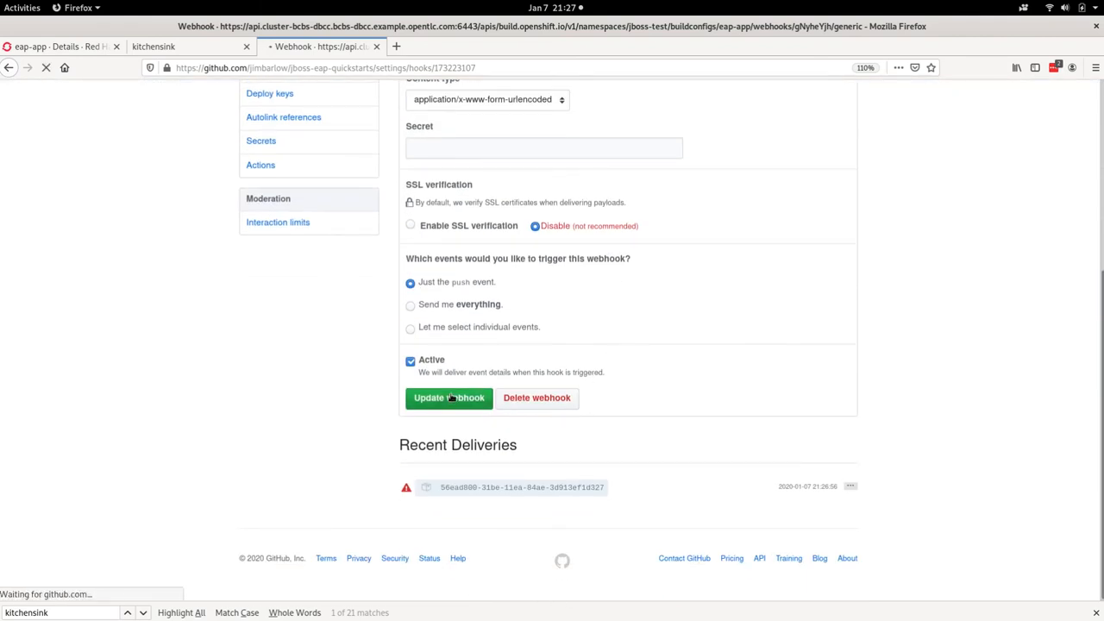
scroll(546, 388, "down", 3)
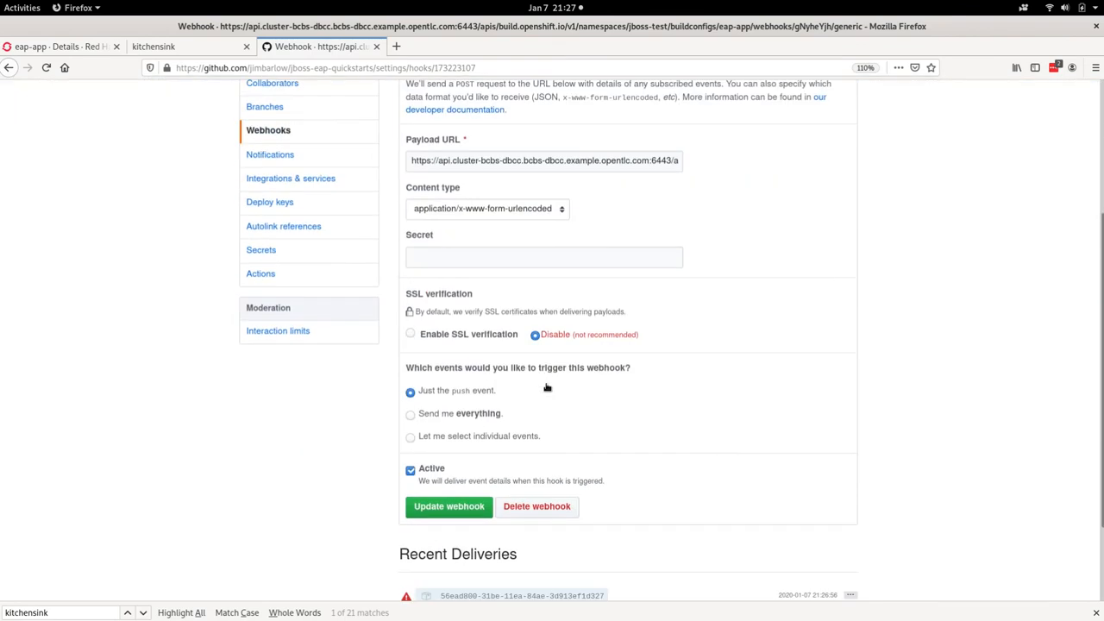
scroll(546, 387, "down", 2)
scroll(545, 389, "up", 4)
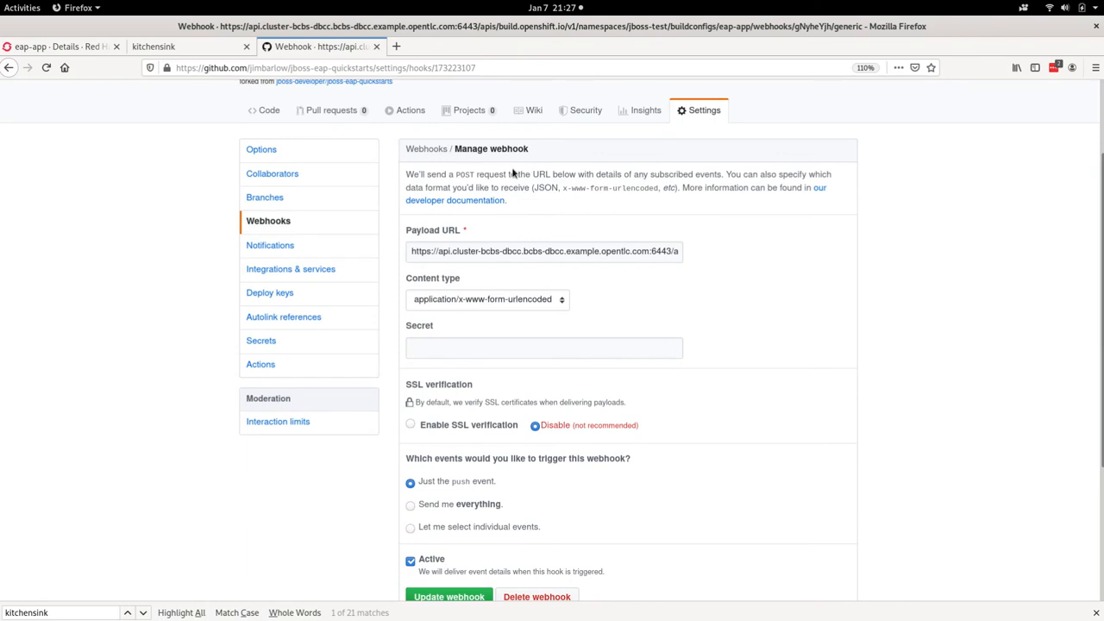
scroll(358, 169, "up", 2)
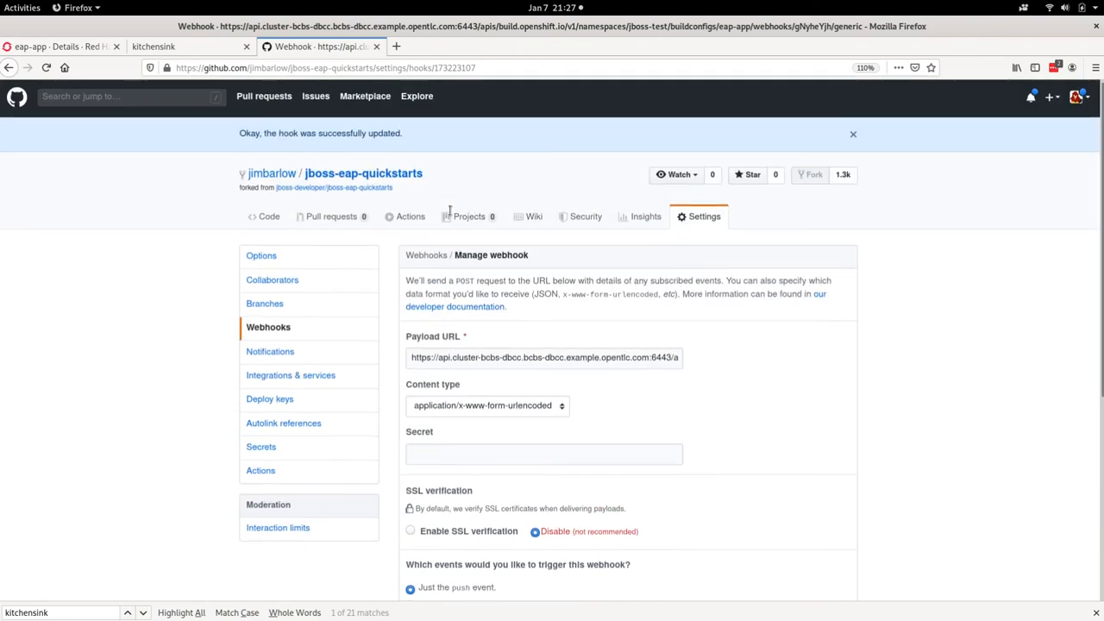
Step: Return to the jboss-eap-quickstarts code, find "kitch" on the page and open the kitchensink folder
left_click(367, 179)
scroll(373, 284, "down", 4)
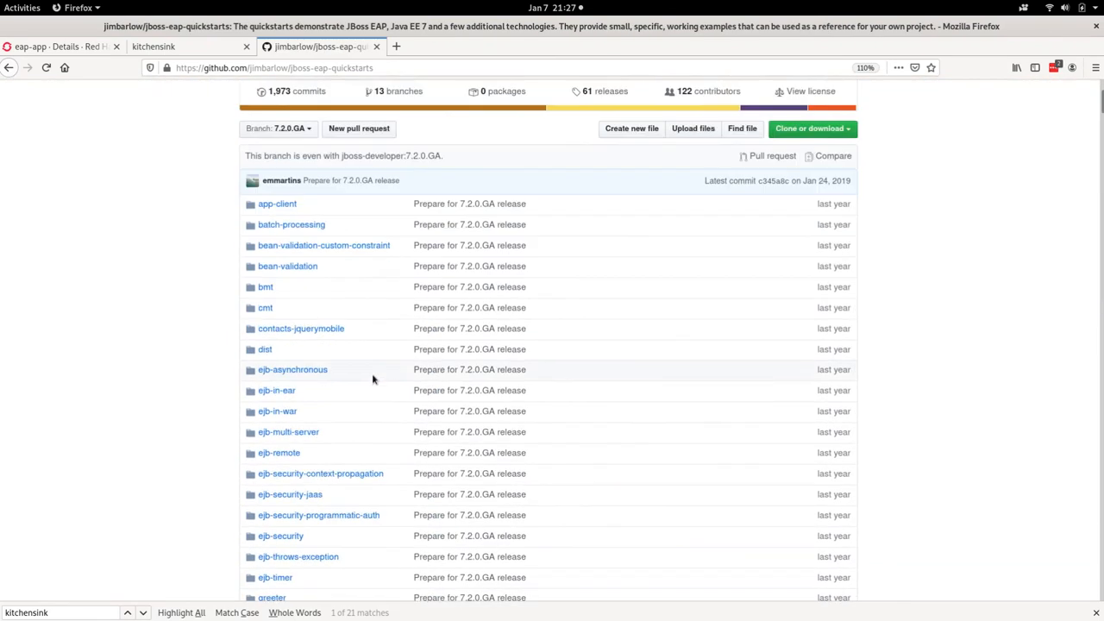
key("ctrl+f")
type("kitch")
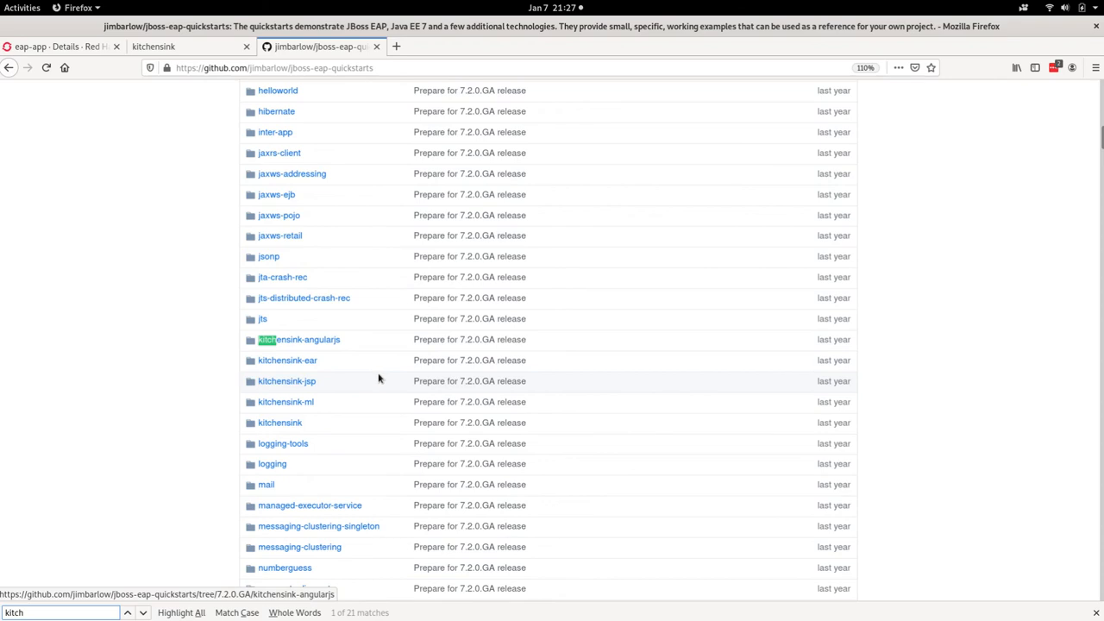
left_click(273, 423)
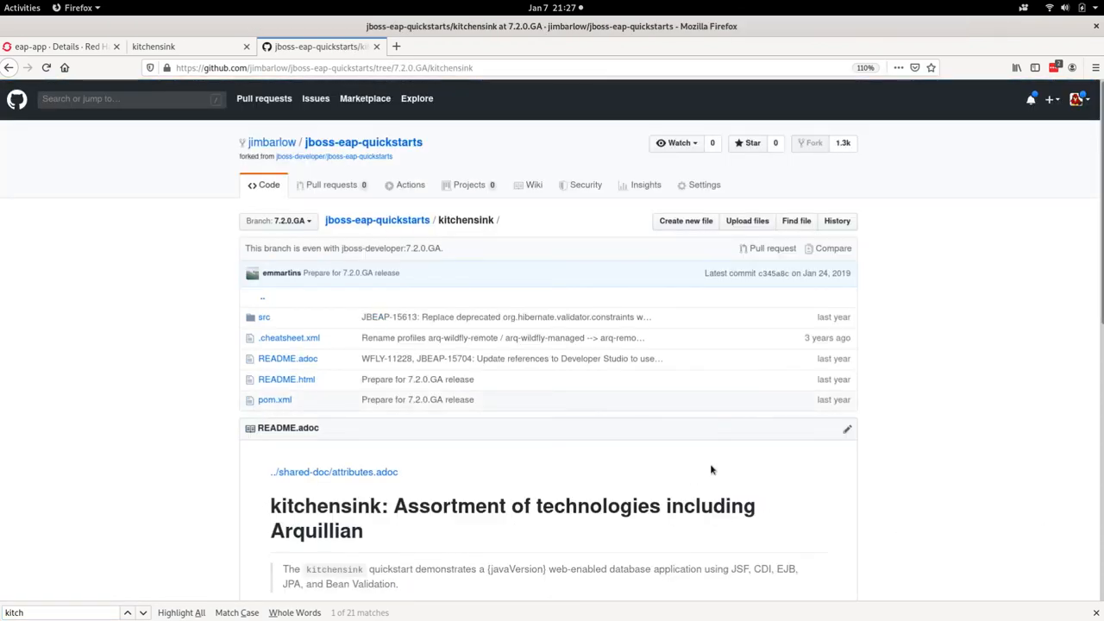
Step: Switch the kitchensink folder to the openshift branch and look over its files and README
left_click(309, 222)
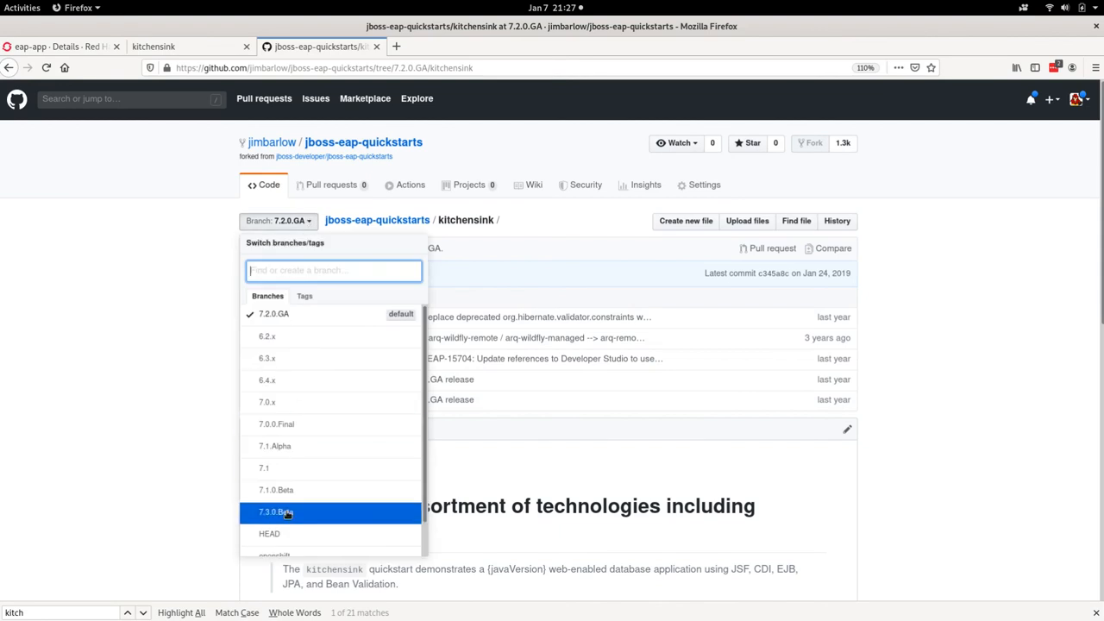
left_click(290, 557)
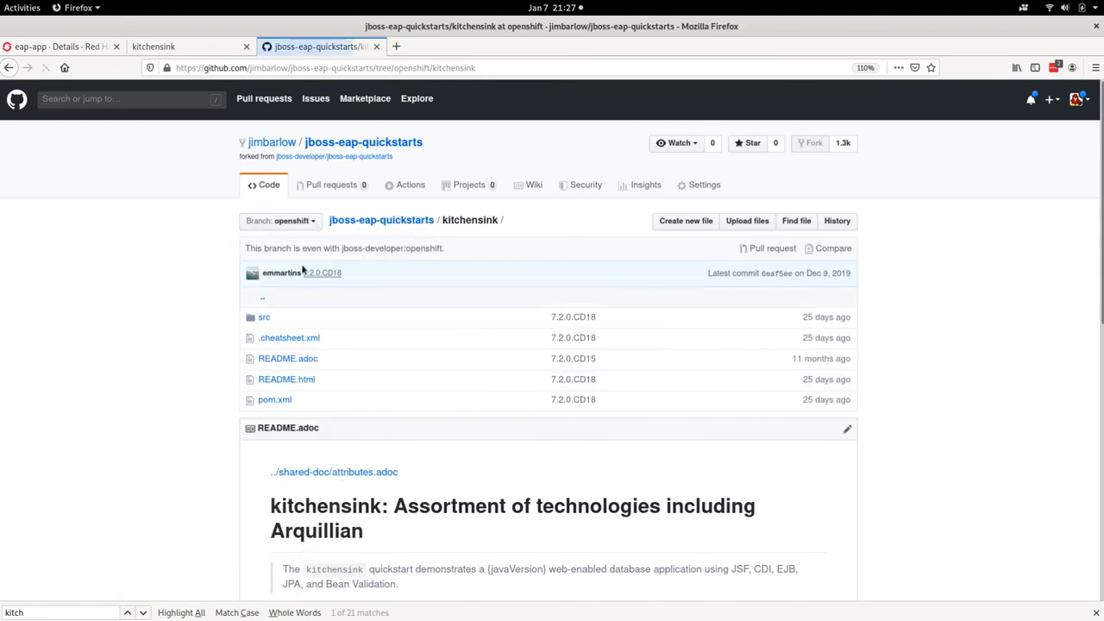
scroll(406, 419, "down", 5)
scroll(406, 420, "down", 5)
scroll(404, 419, "up", 9)
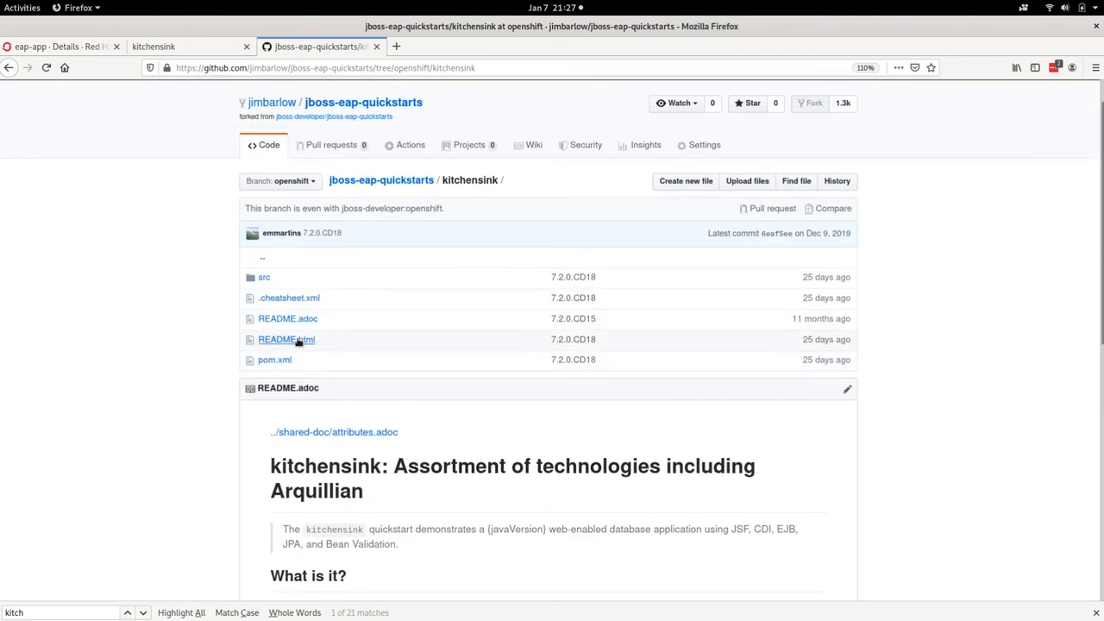
Step: Open the src/main/webapp folder of the kitchensink quickstart
left_click(263, 278)
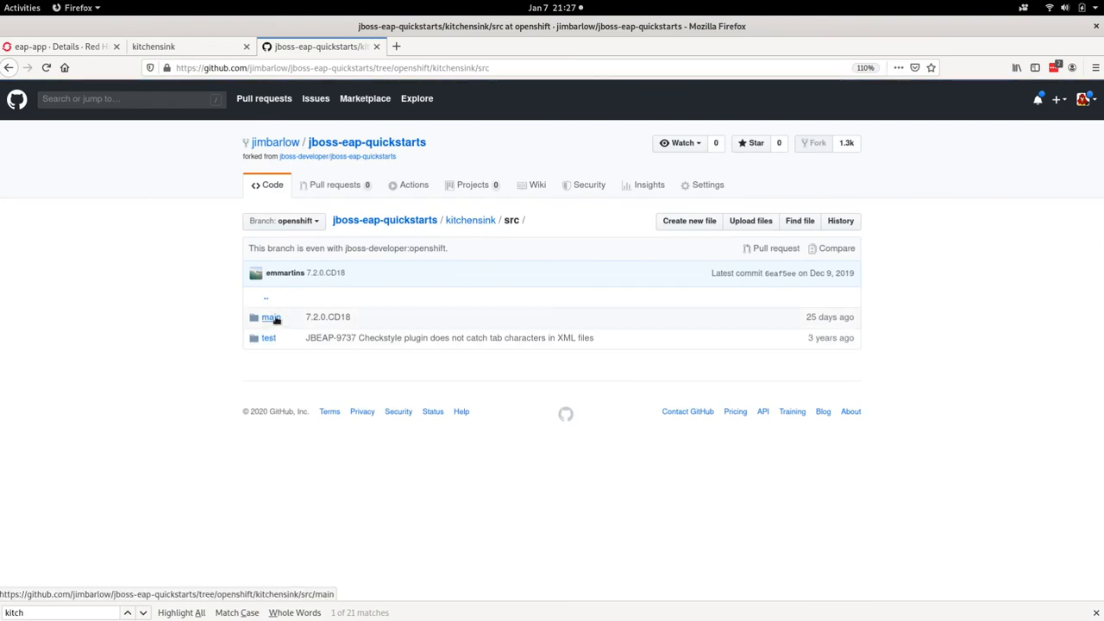
left_click(273, 319)
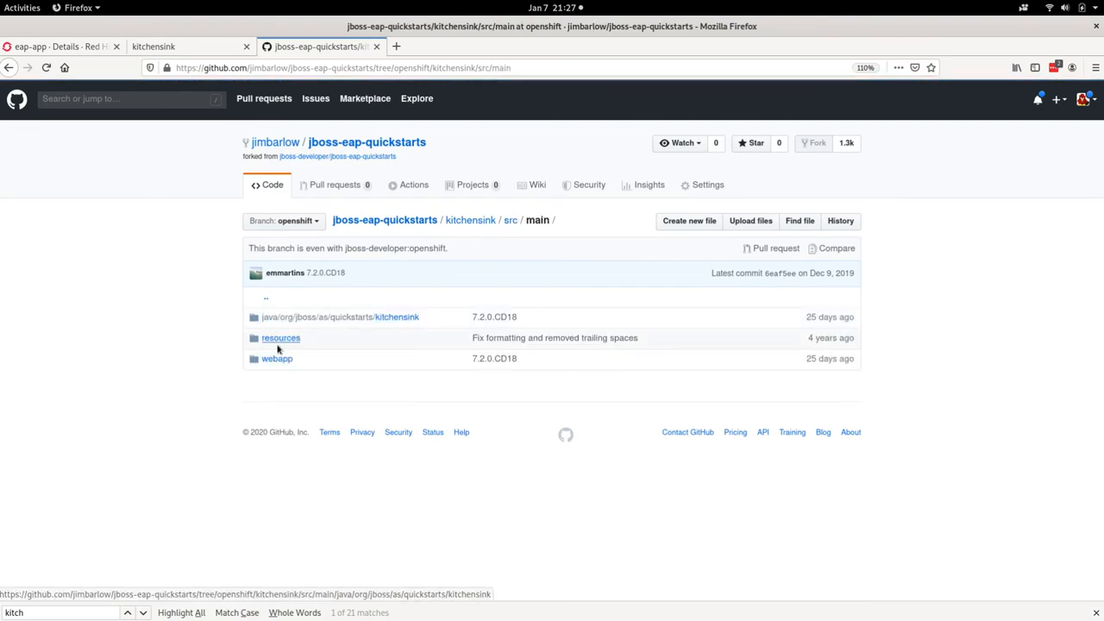
left_click(276, 358)
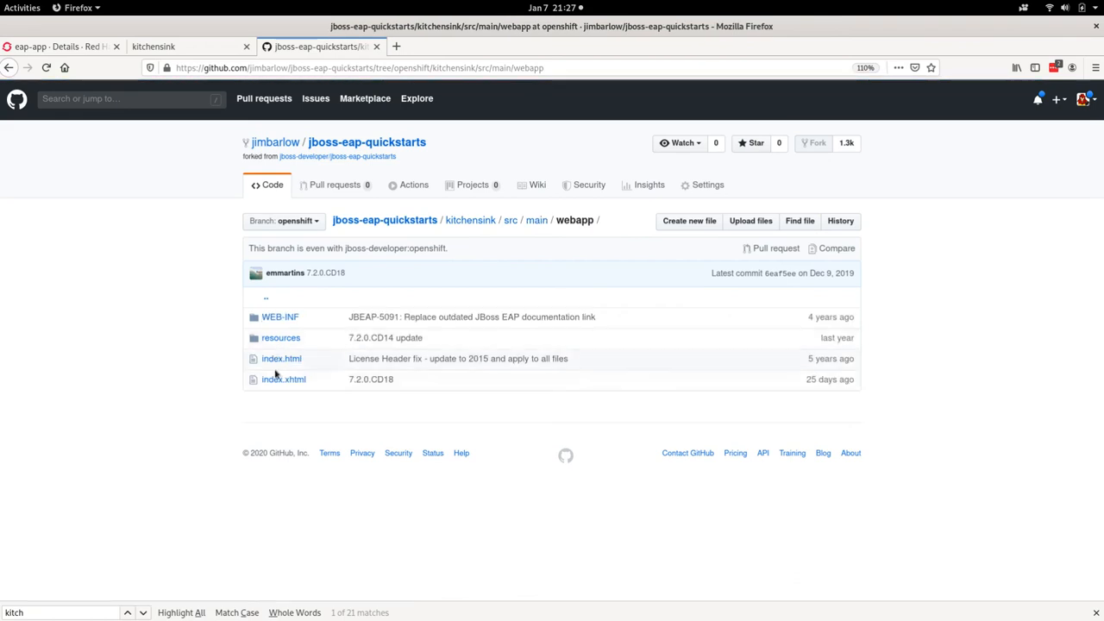
Step: Open index.xhtml from the webapp folder for editing
left_click(271, 380)
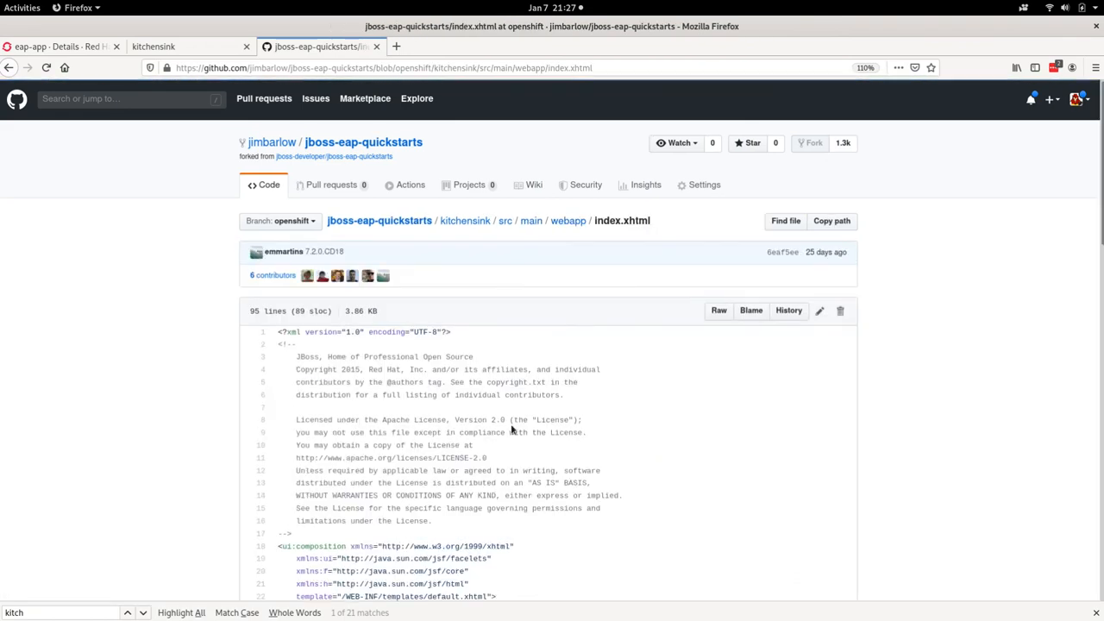
scroll(483, 448, "down", 3)
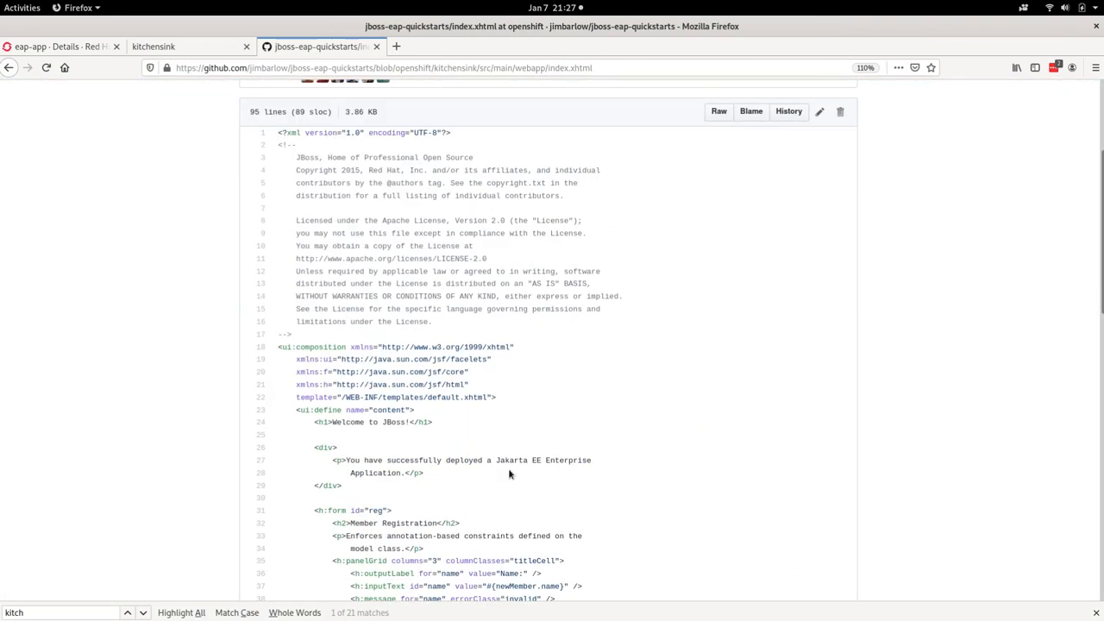
left_click(821, 113)
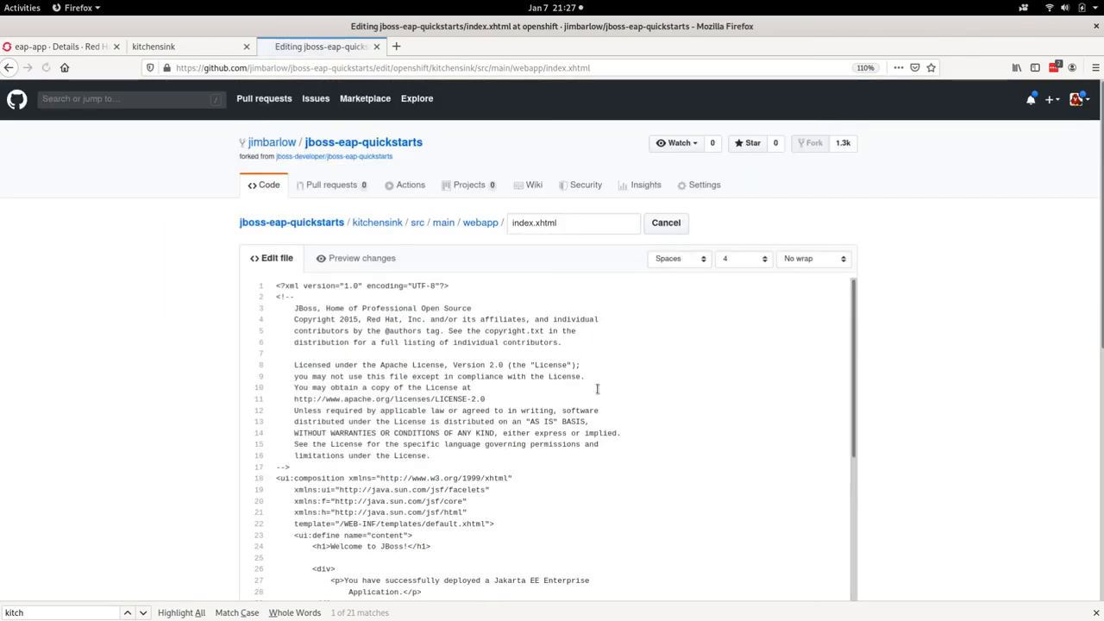
Step: Change the h1 heading in index.xhtml to "Welcome to OpenShift and webhook Deployments!"
scroll(589, 396, "down", 3)
scroll(591, 398, "down", 5)
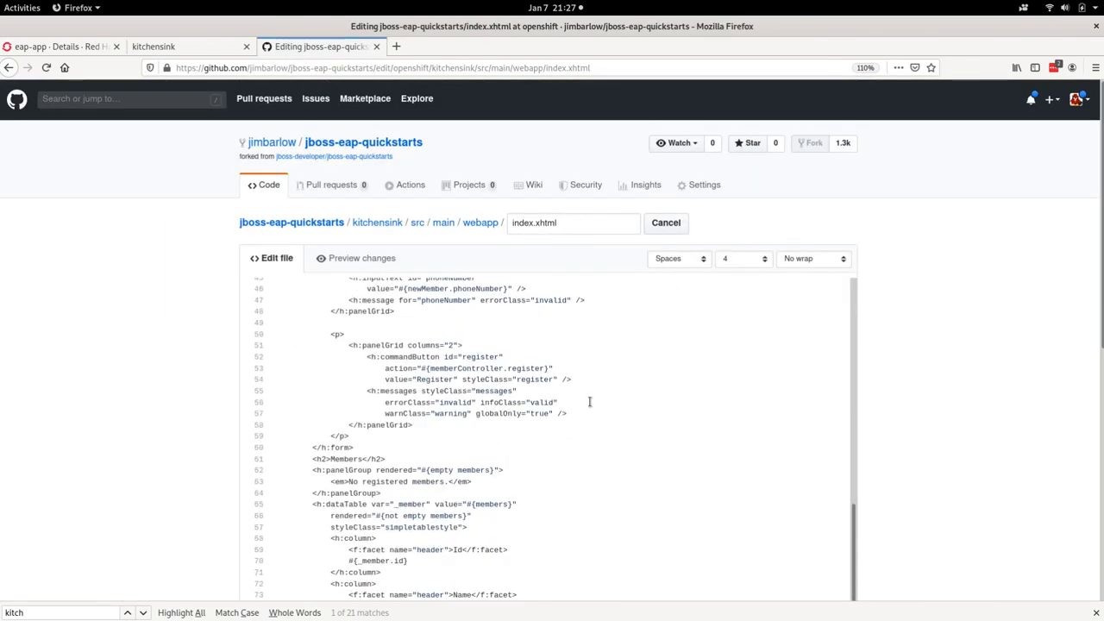
scroll(590, 401, "up", 5)
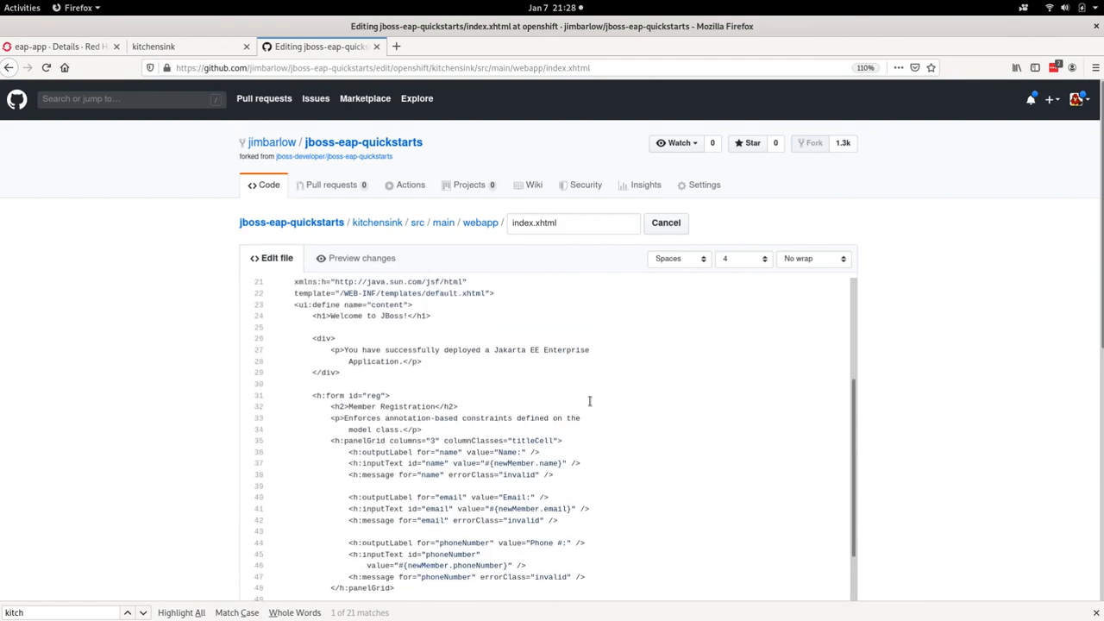
scroll(590, 400, "up", 2)
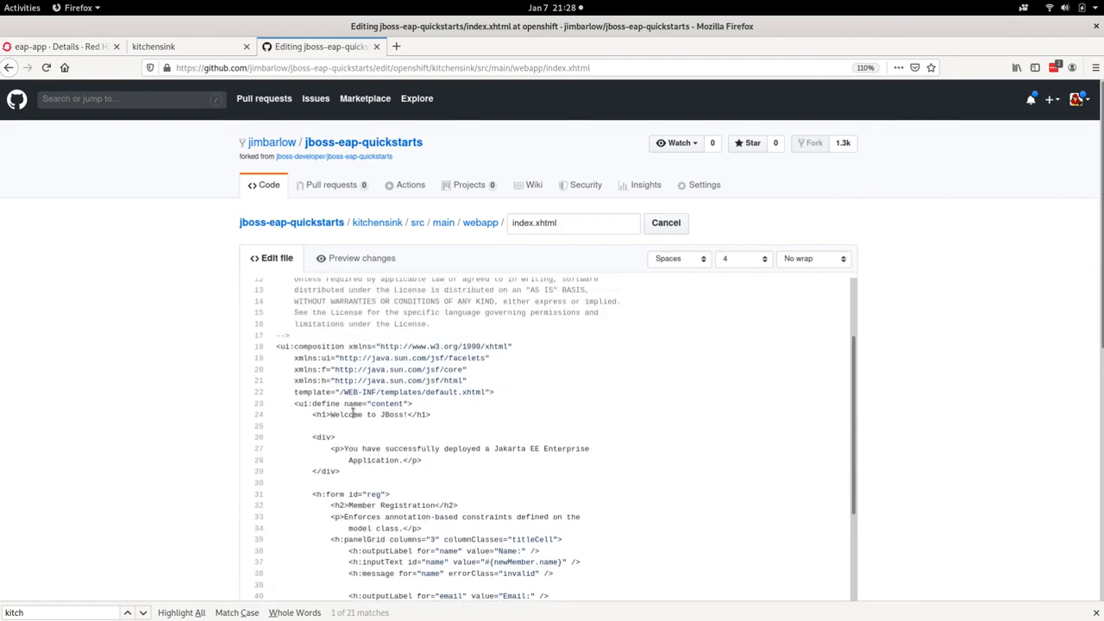
left_click_drag(382, 415, 403, 415)
type("OpenS")
type("h")
type("ift and ")
type("webho")
type("ok Deploym")
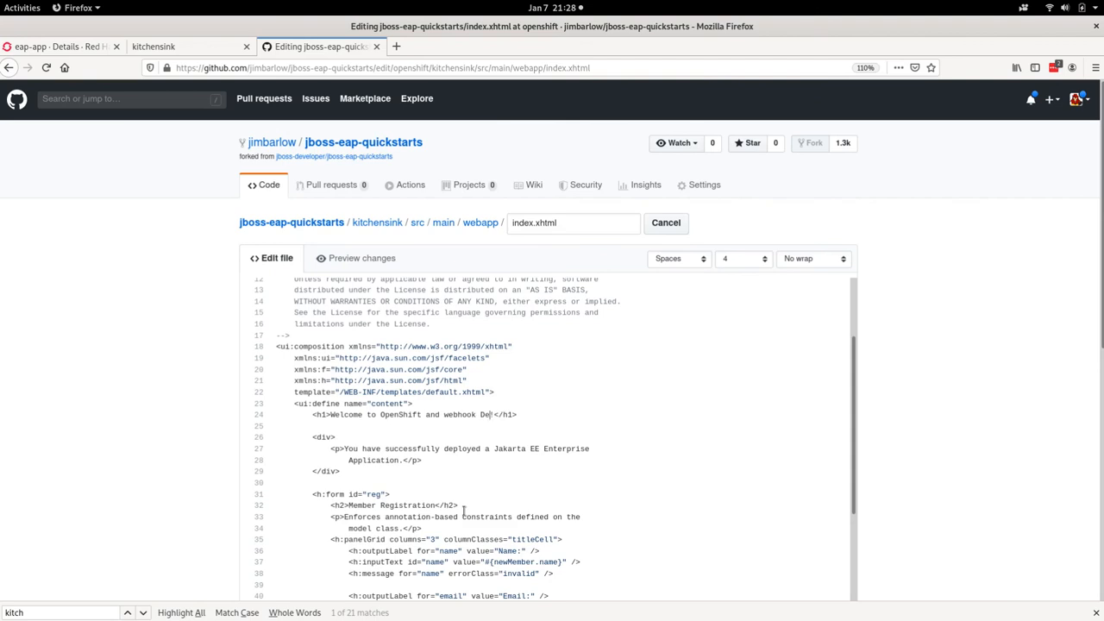
type("ents!")
Step: Commit the change directly to the openshift branch with the message "demo" and a short description
scroll(1092, 284, "down", 5)
left_click(372, 345)
type("demo")
key("Tab")
type("d")
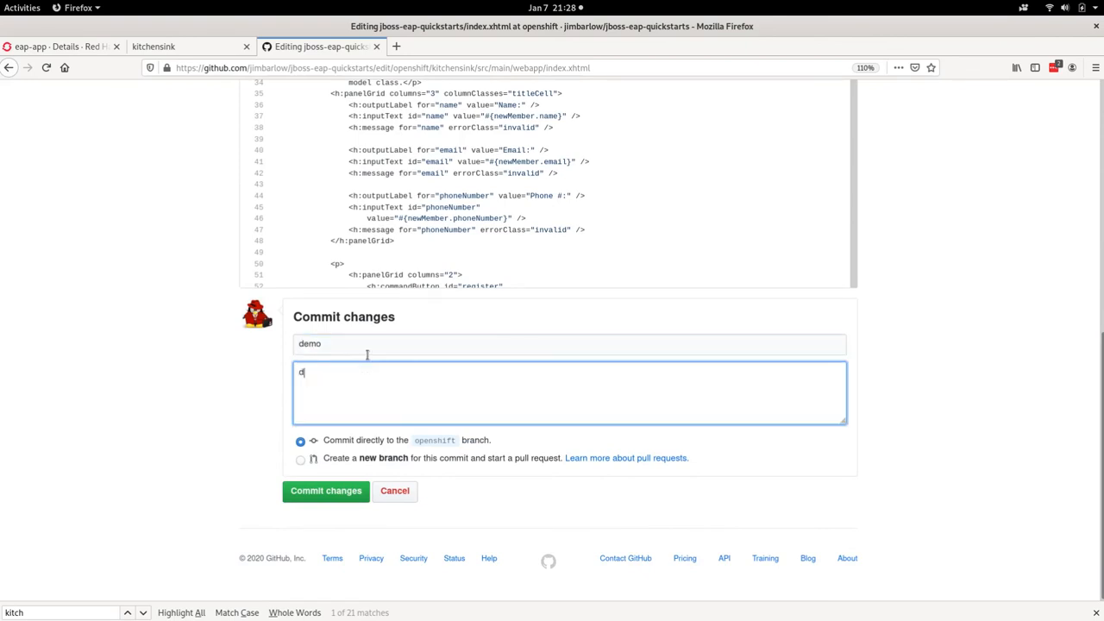
left_click(326, 492)
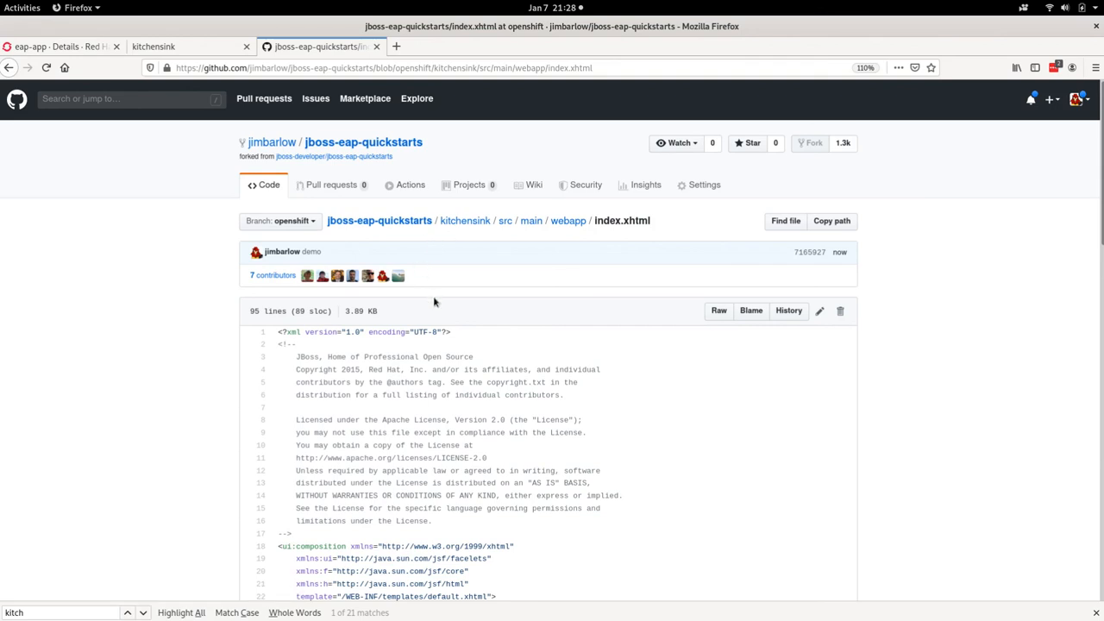
Step: Switch to the terminal, stop the log output and list the project's pods with "oc get pods" to check the new build's status
key("alt+Tab")
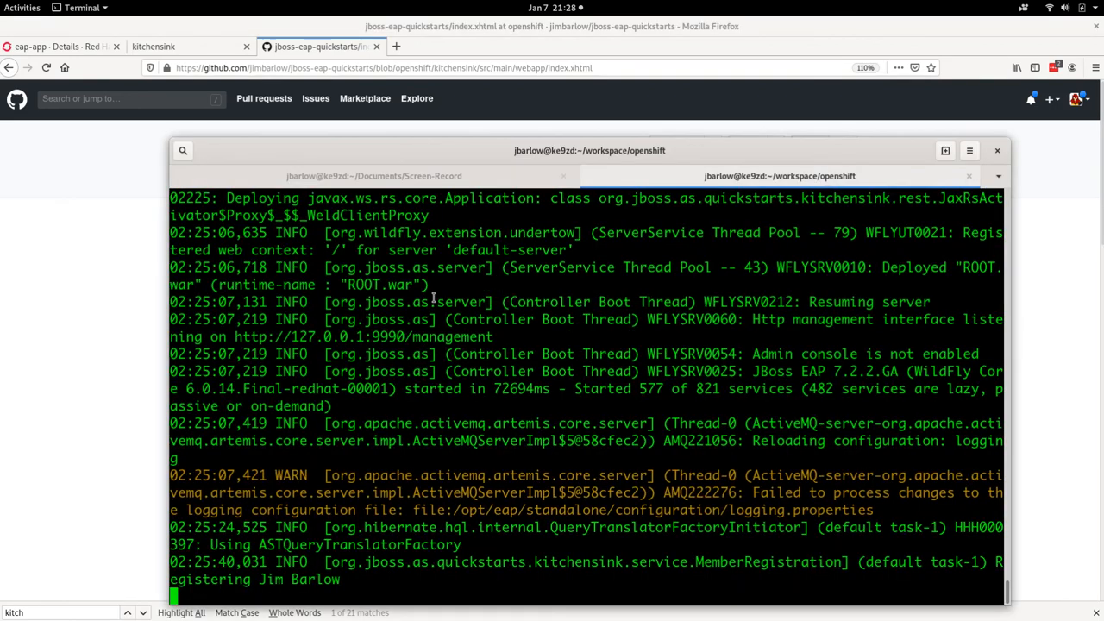
key("ctrl+c")
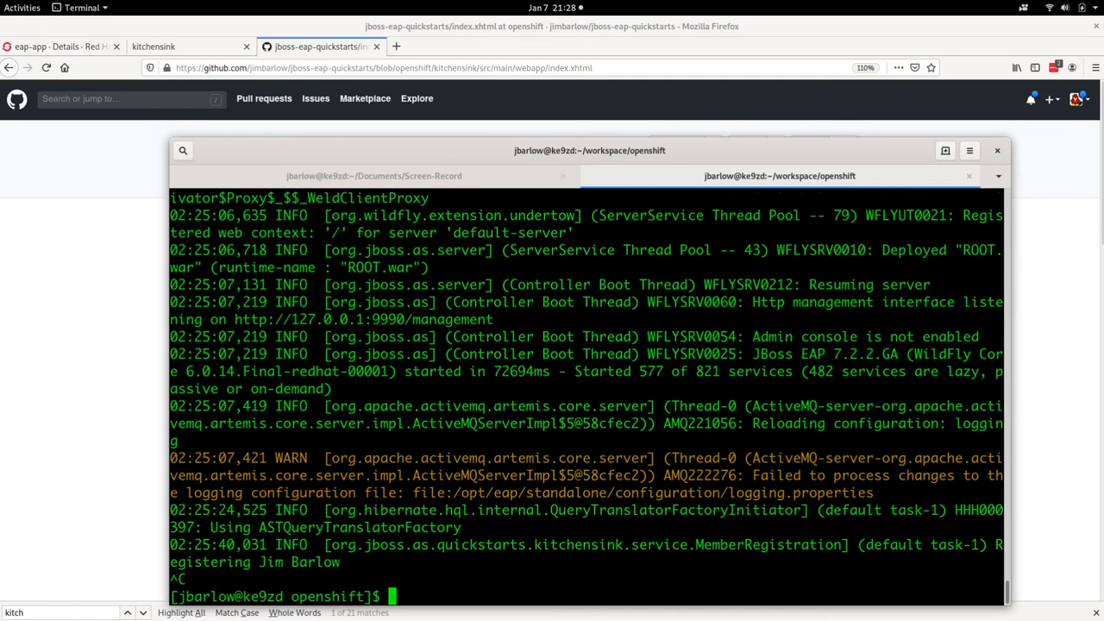
key("ctrl+l")
type("oc g")
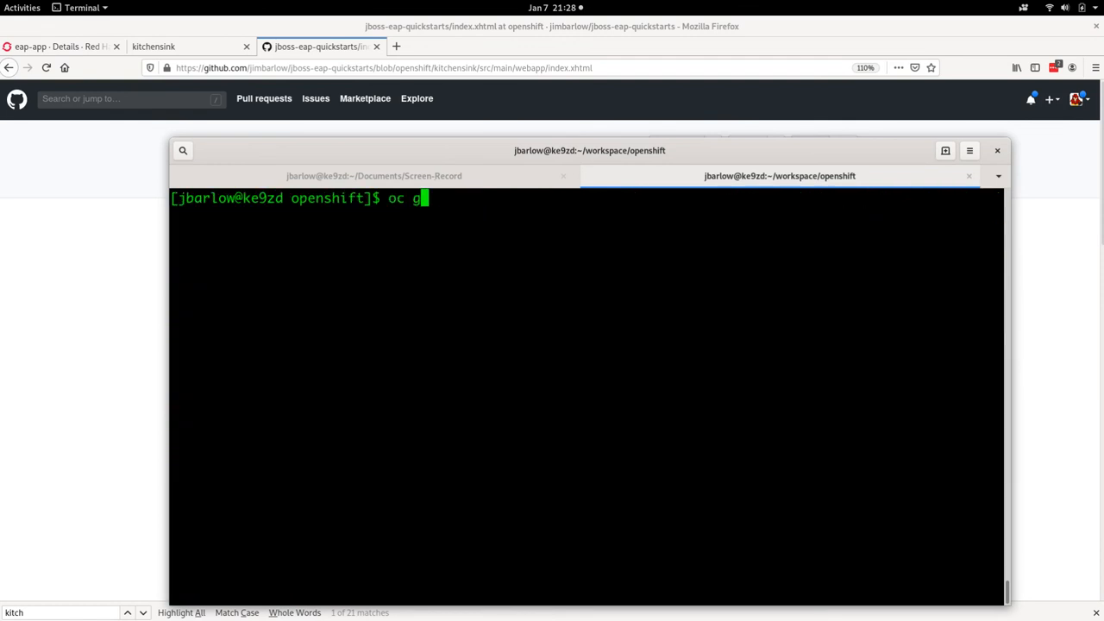
type("et pods")
key("Return")
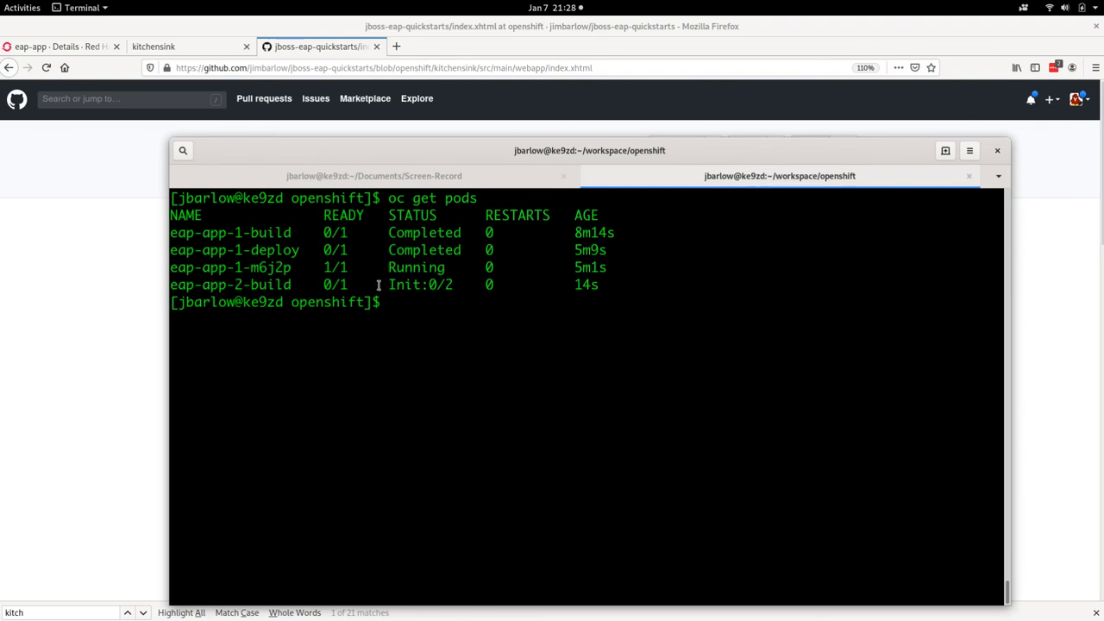
left_click_drag(388, 285, 446, 285)
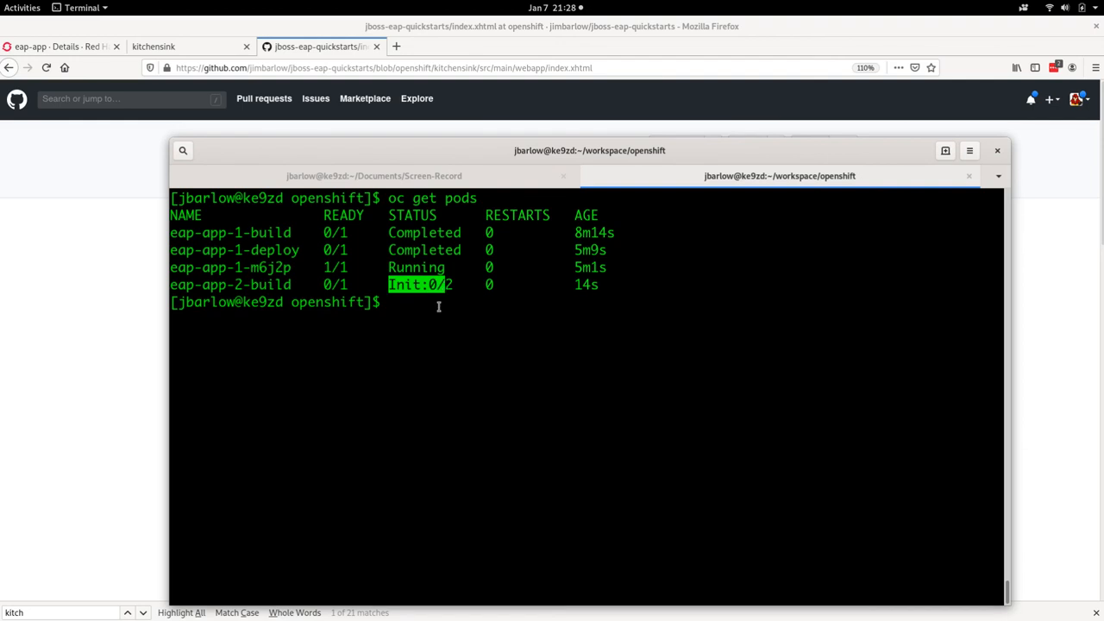
left_click(439, 313)
Step: Monitor the pods continuously with "watch oc get pods"
type("wat")
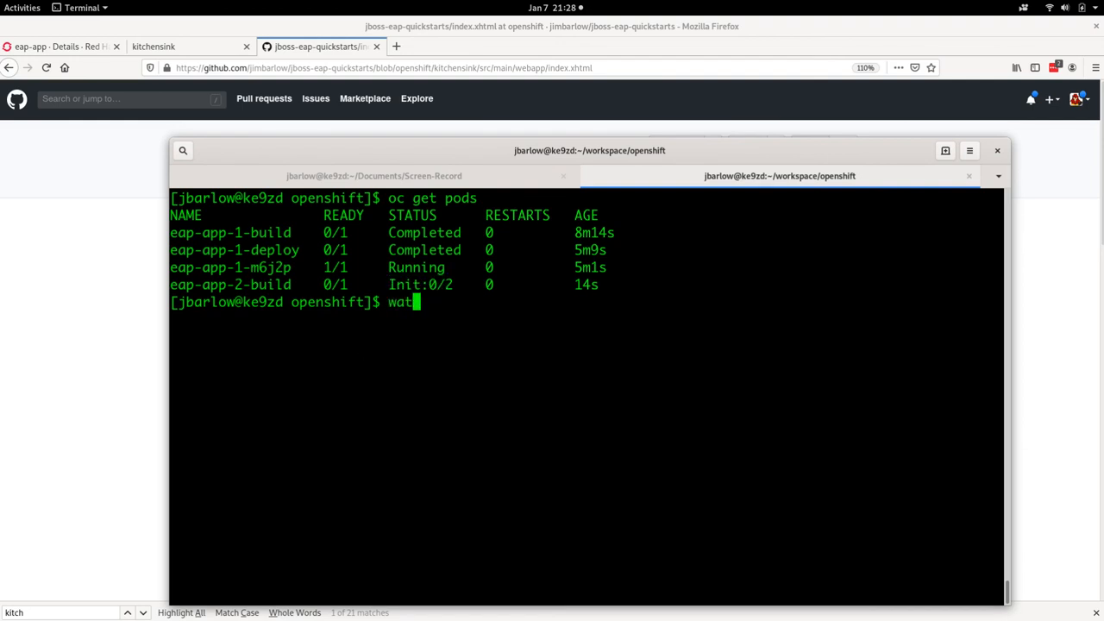
type("ch oc get pods")
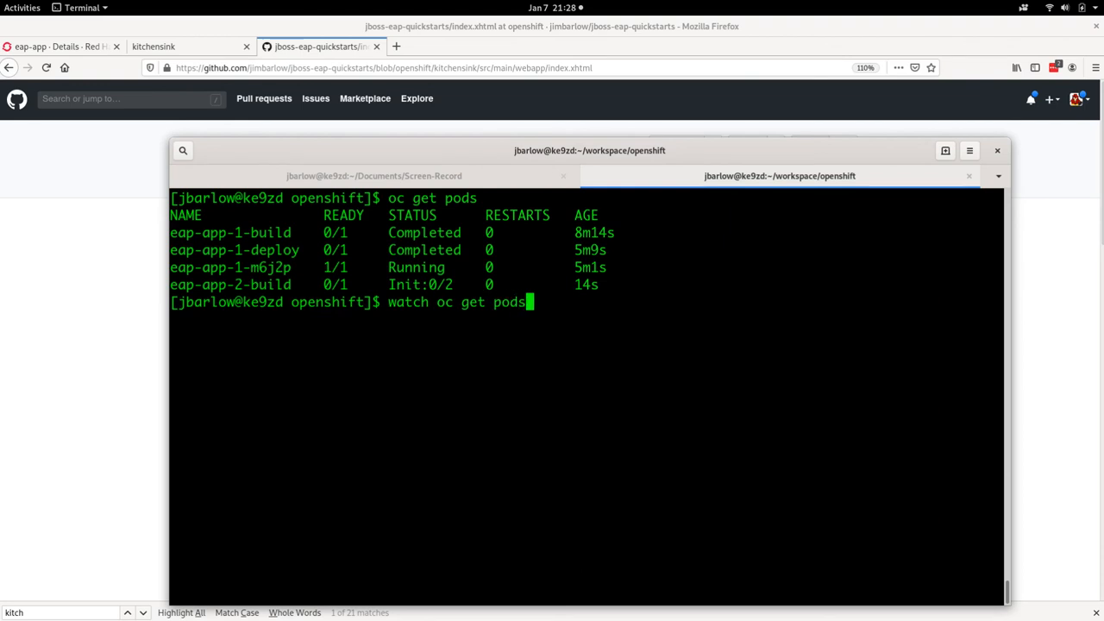
key("Return")
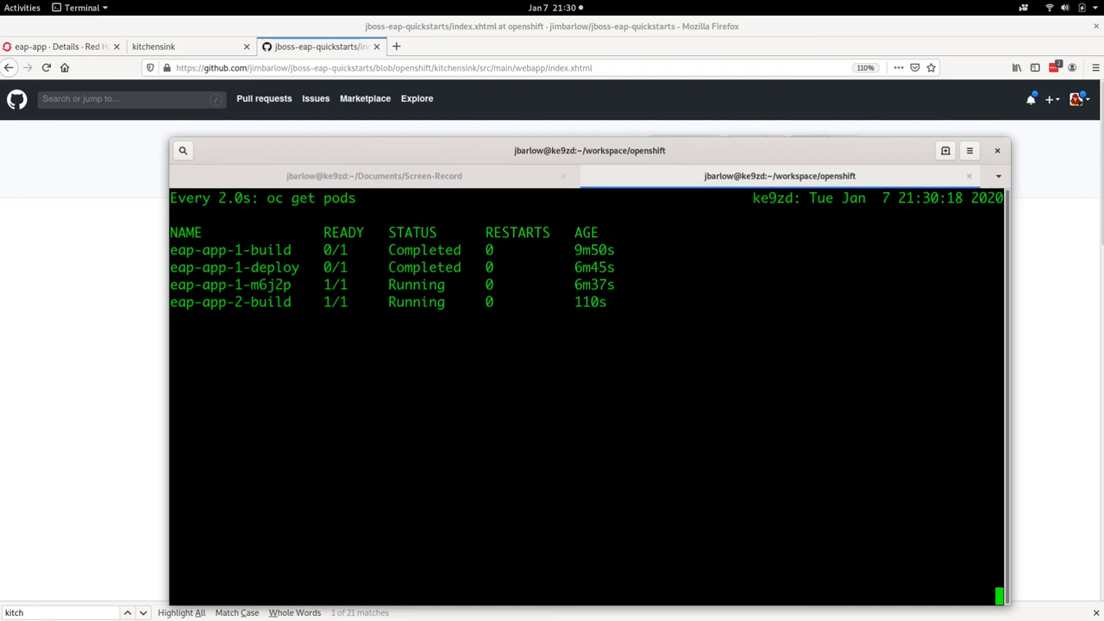
Step: Stop the pod watch and scale the eap-app deployment config to 2 replicas with "oc scale --replicas=2 dc eap-app"
key("ctrl+c")
type("oc scale --rep")
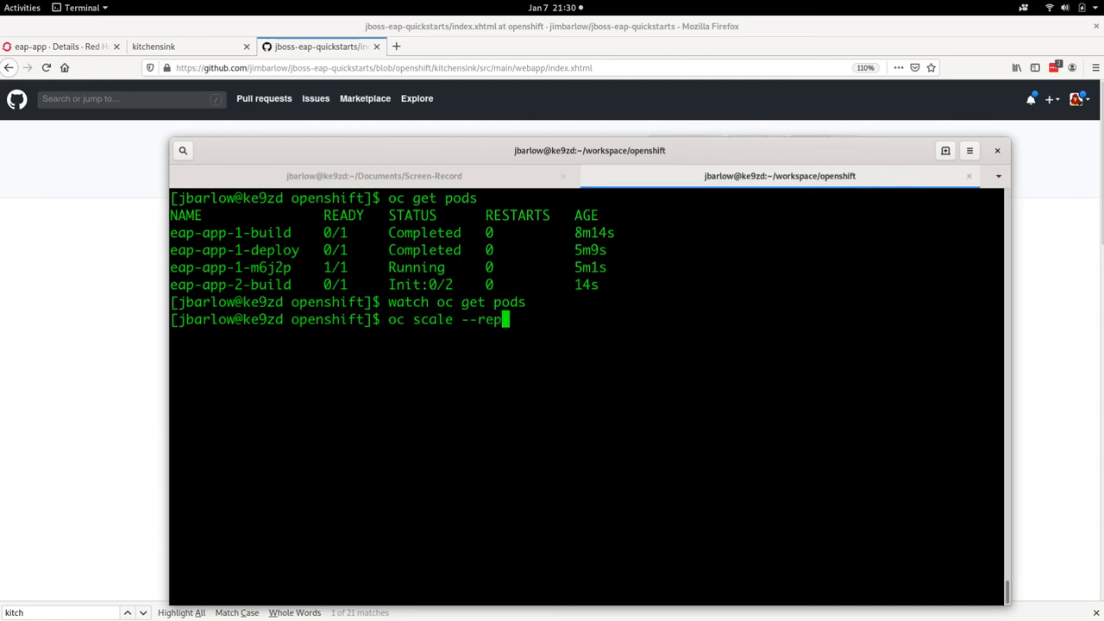
type("licas=2 ")
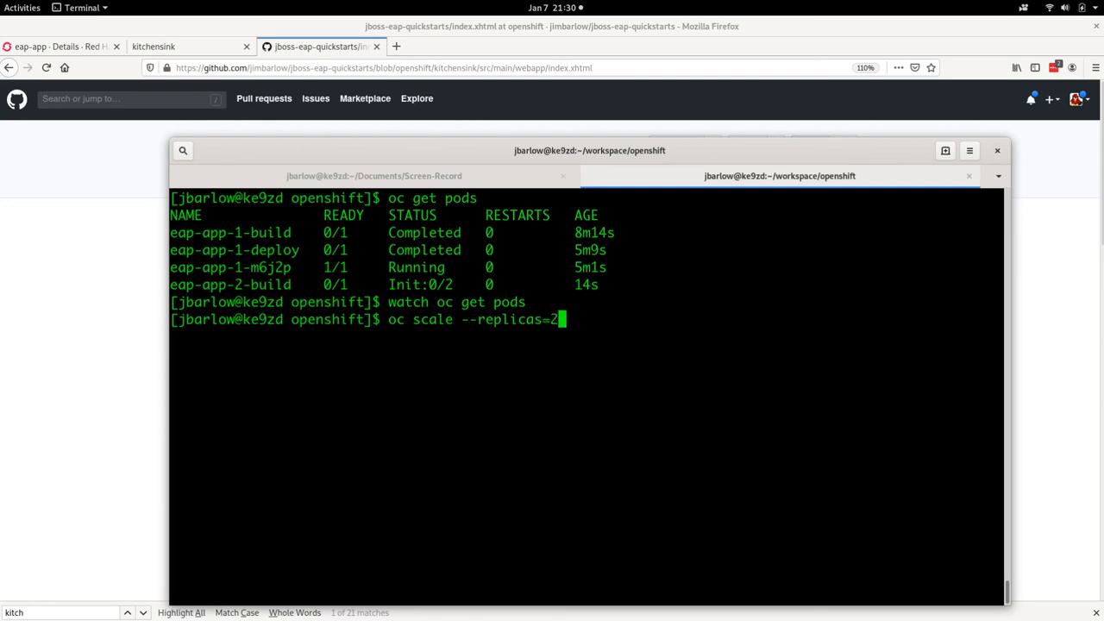
type("dc eap")
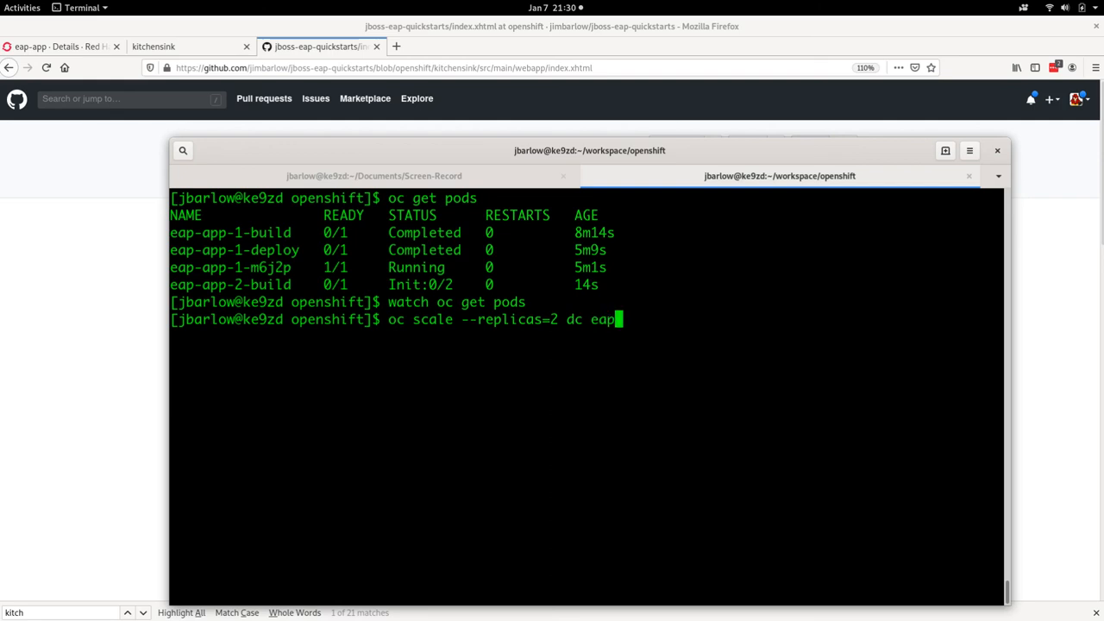
type("-app")
key("Return")
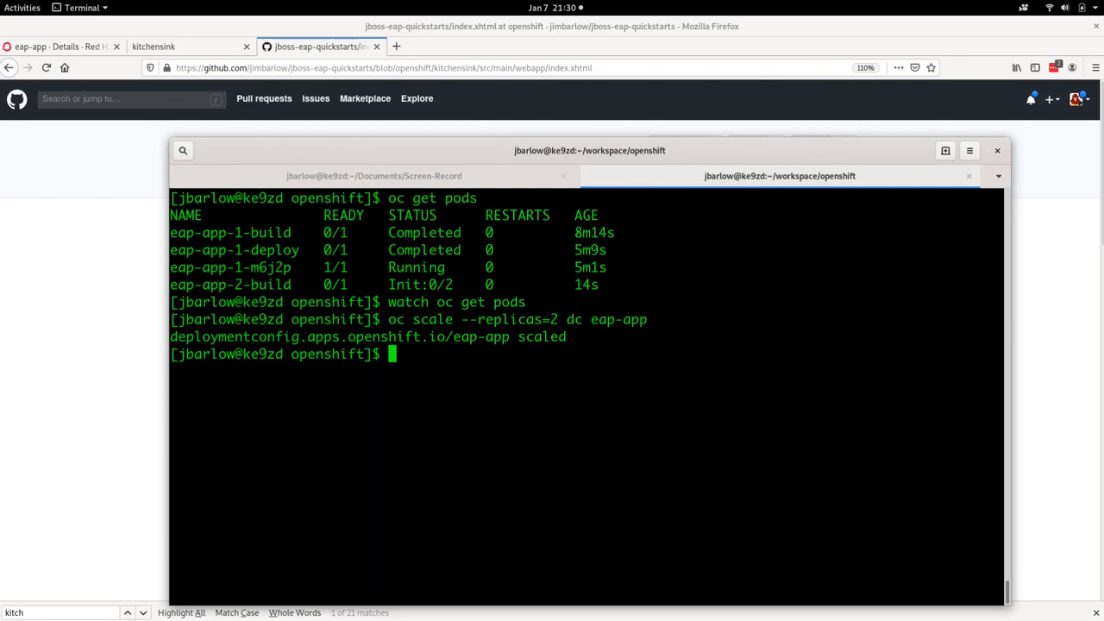
Step: Rerun the earlier "watch oc get pods" command to follow the scaled deployment
key("Up")
key("Up")
key("Return")
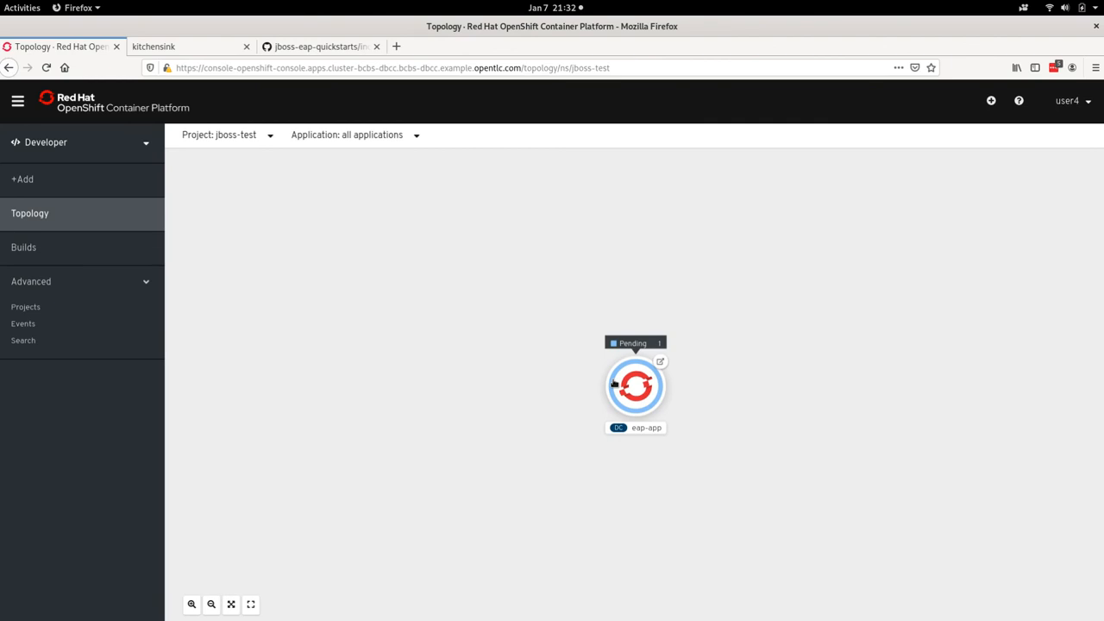
Step: Open the eap-app deployment's resources in the OpenShift topology and look through the logs of pod eap-app-2-lck74
left_click(614, 384)
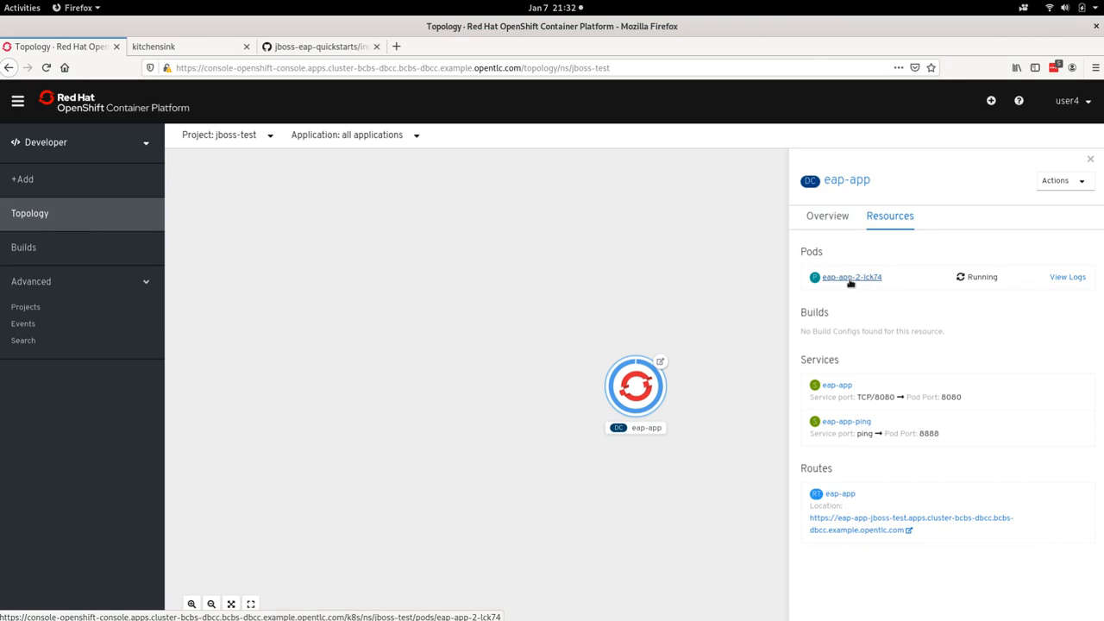
left_click(1074, 279)
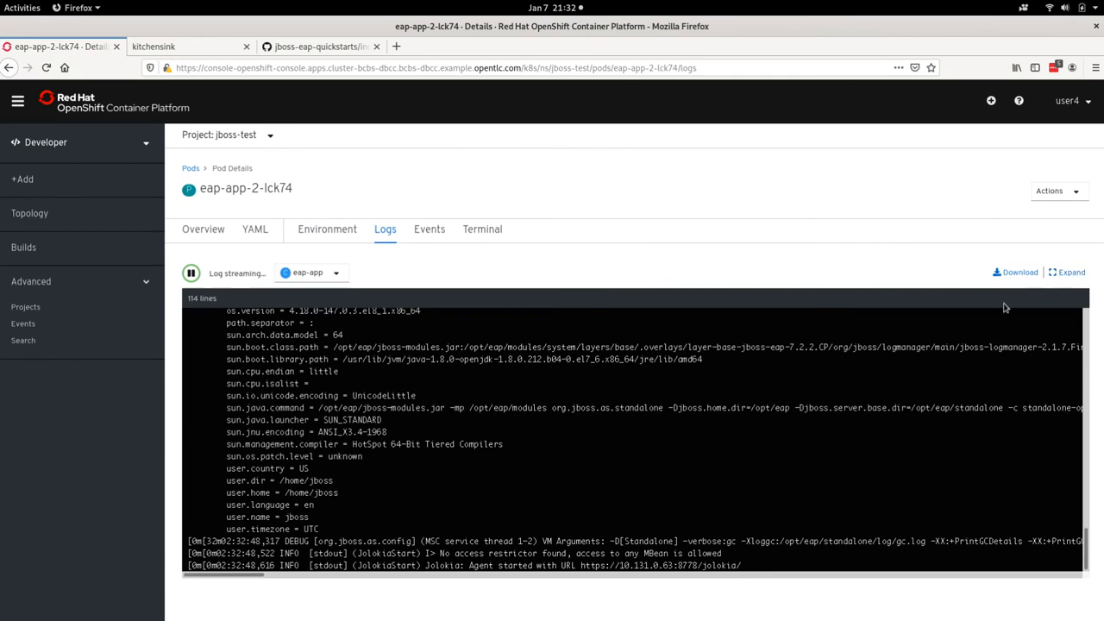
scroll(723, 457, "up", 3)
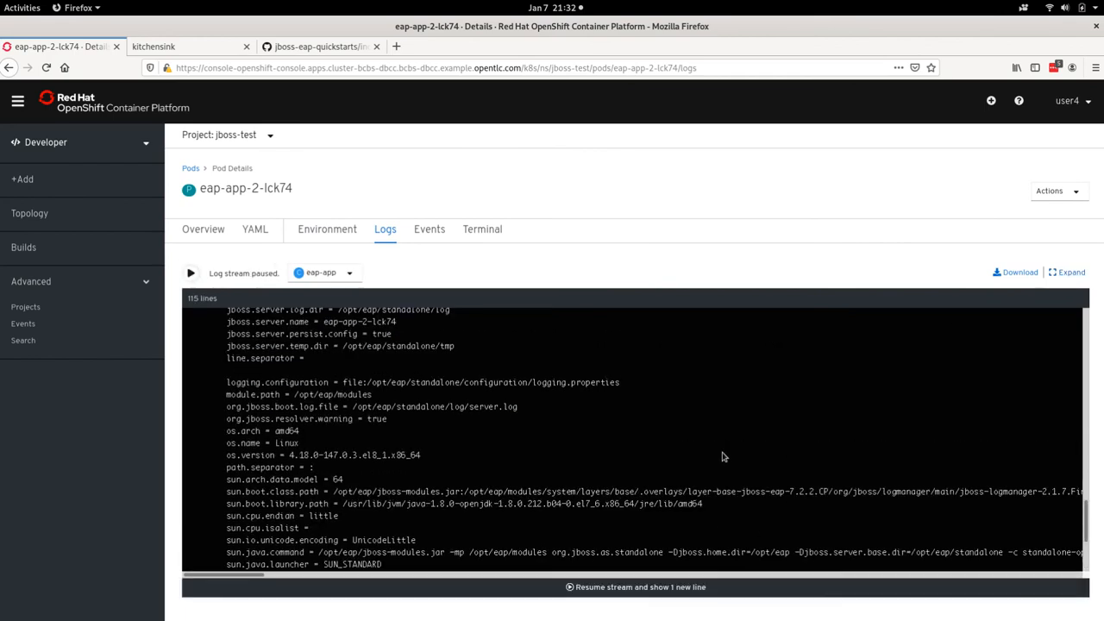
scroll(722, 458, "down", 3)
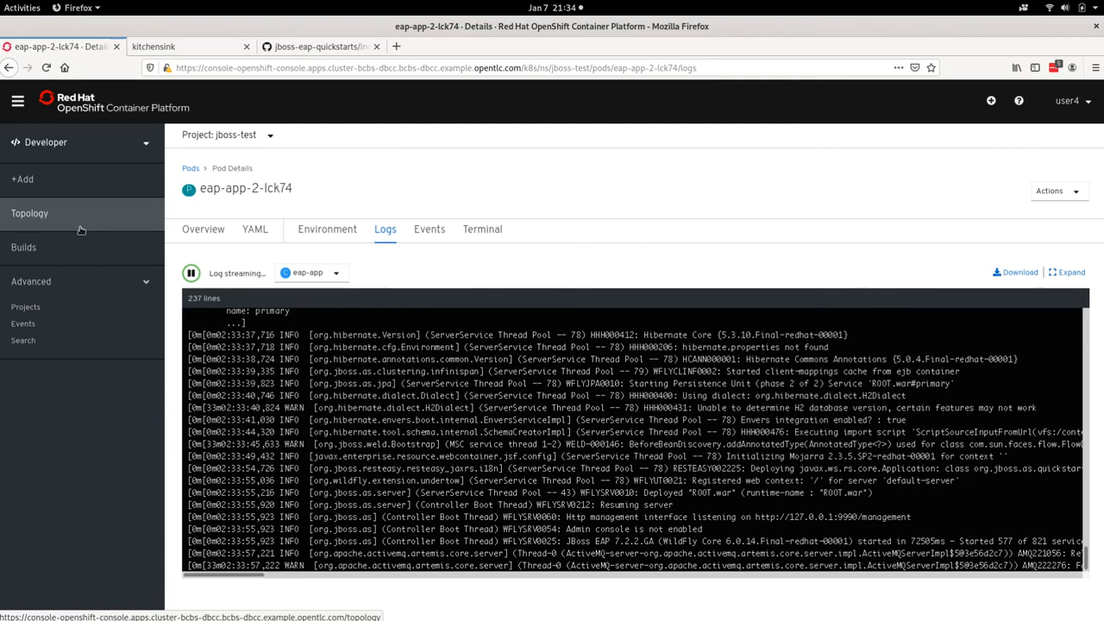
Step: Return to the project topology and check the pod status of eap-app
left_click(58, 215)
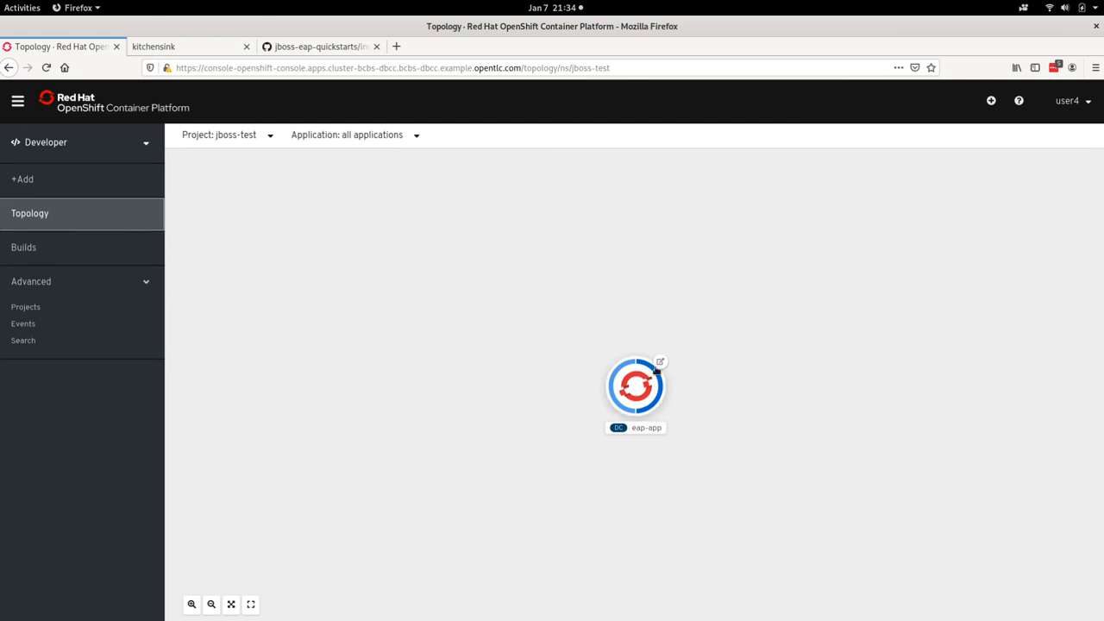
mouse_move(656, 370)
mouse_move(620, 368)
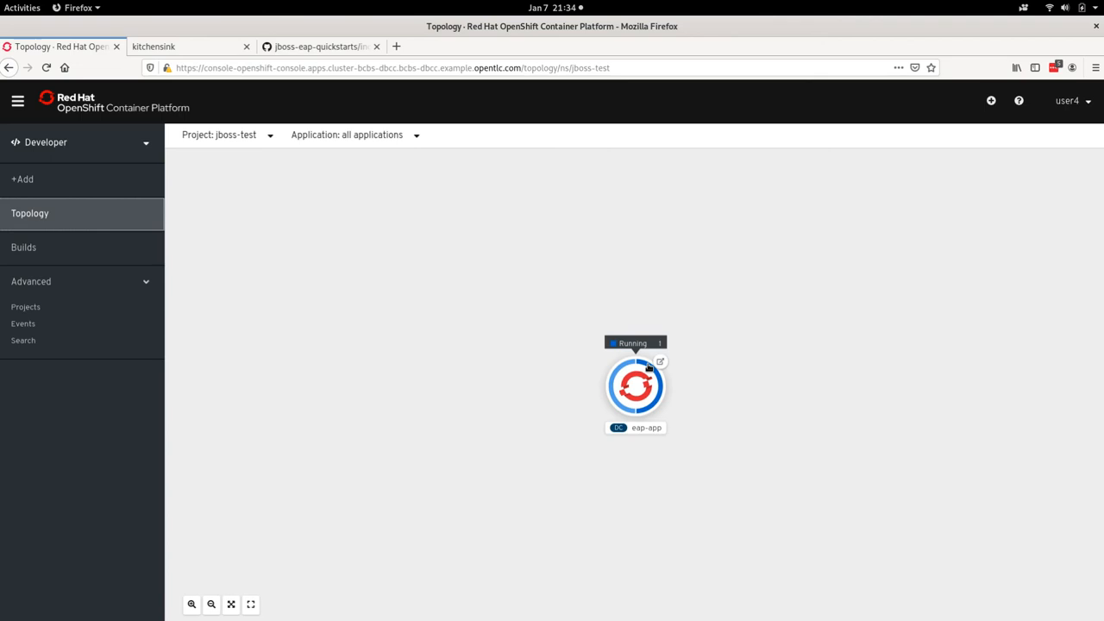
Step: Try to reload the deployed kitchensink page by resending its form data
left_click(196, 50)
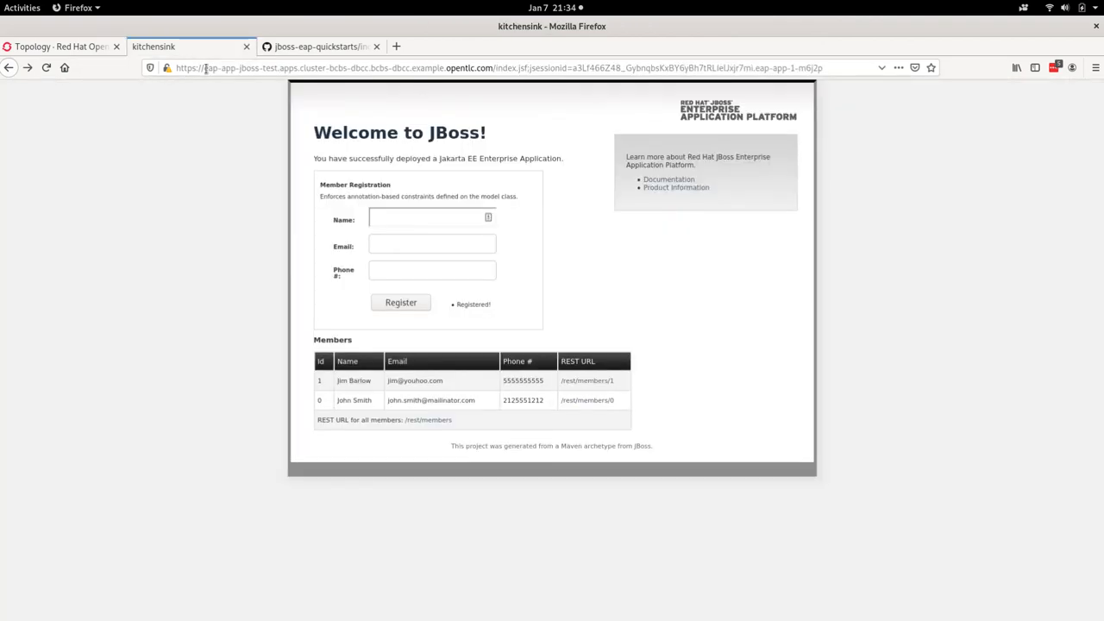
left_click(47, 68)
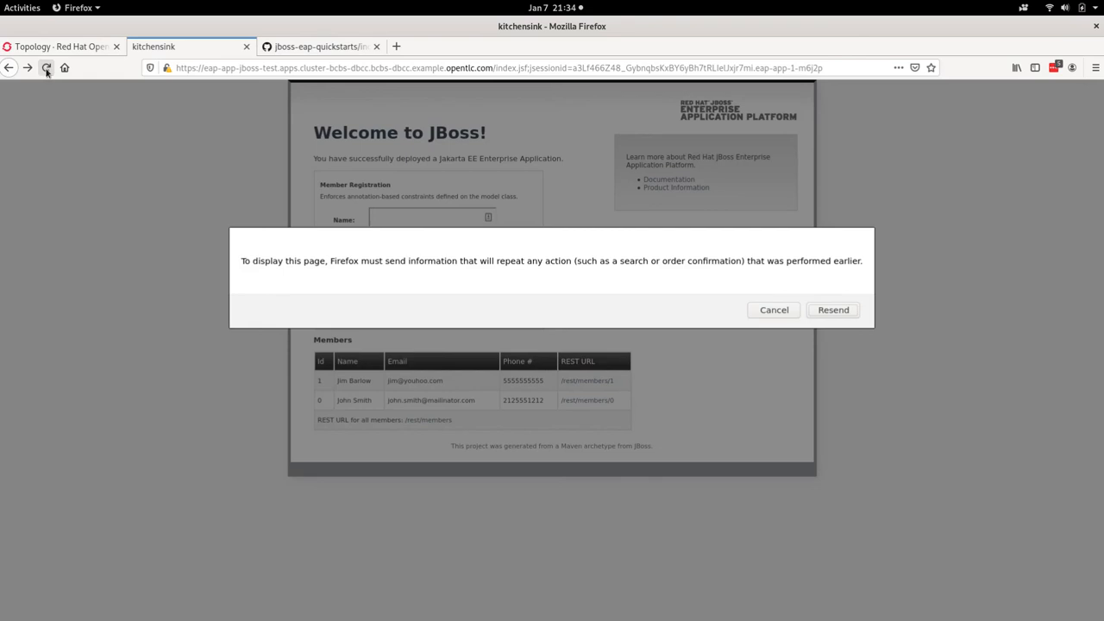
left_click(831, 310)
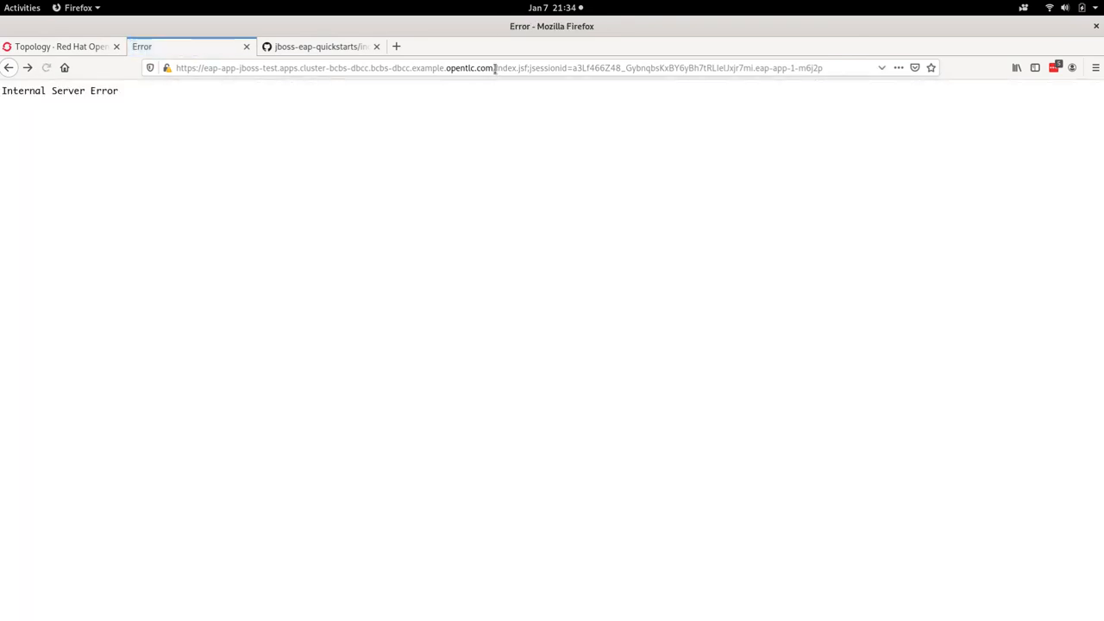
Step: Load the kitchensink app from its root address, without the index.jsf session path, and check the welcome heading
left_click_drag(495, 68, 912, 109)
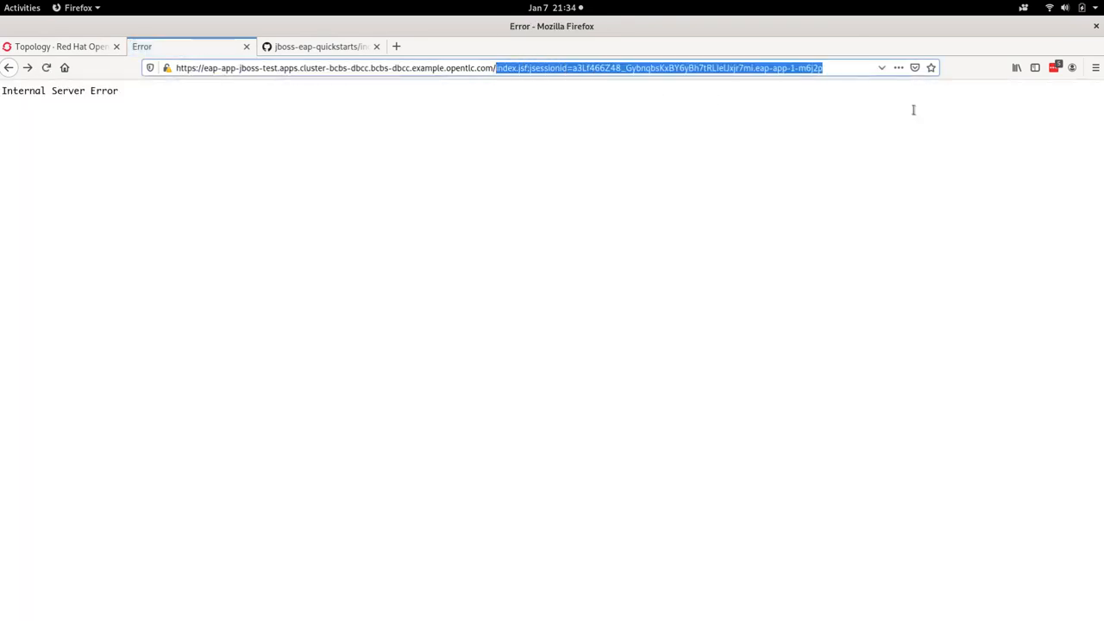
key("BackSpace")
key("Return")
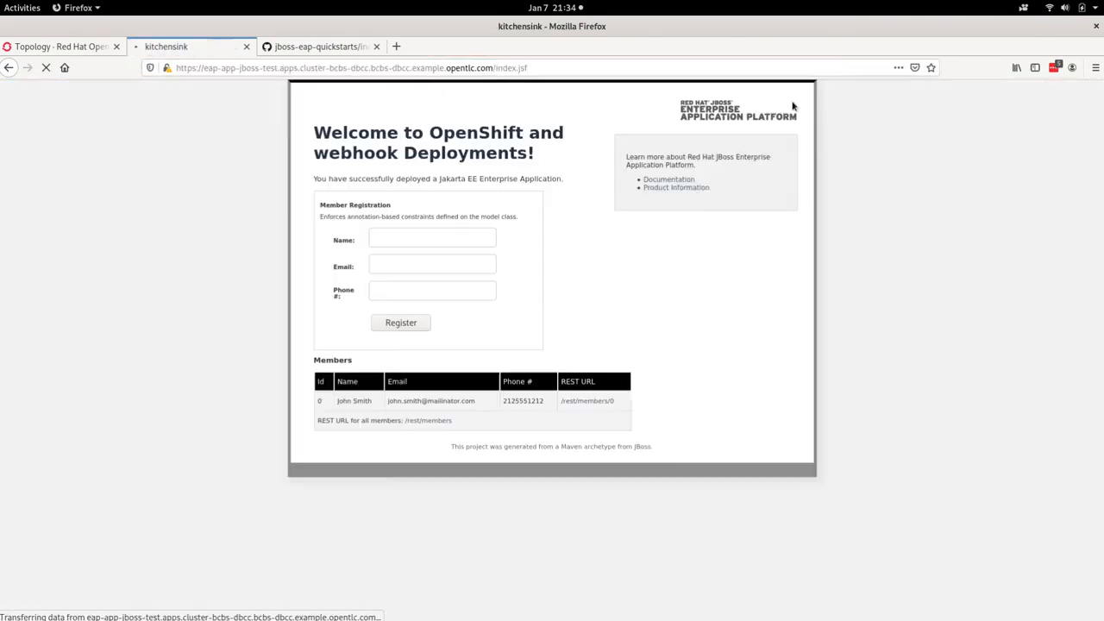
triple_click(332, 131)
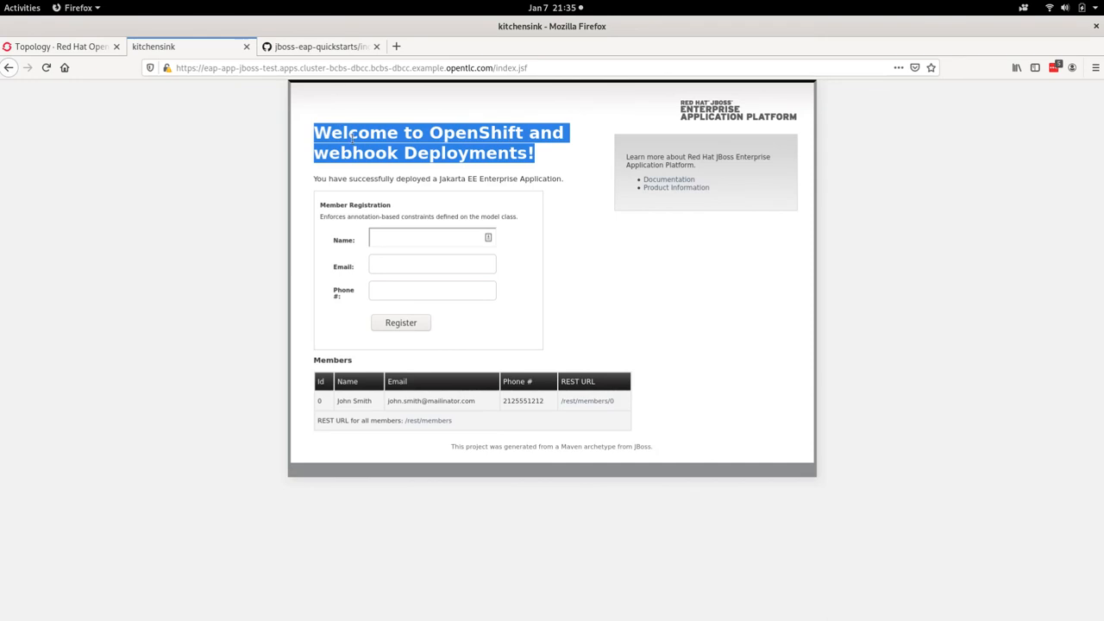
left_click(524, 201)
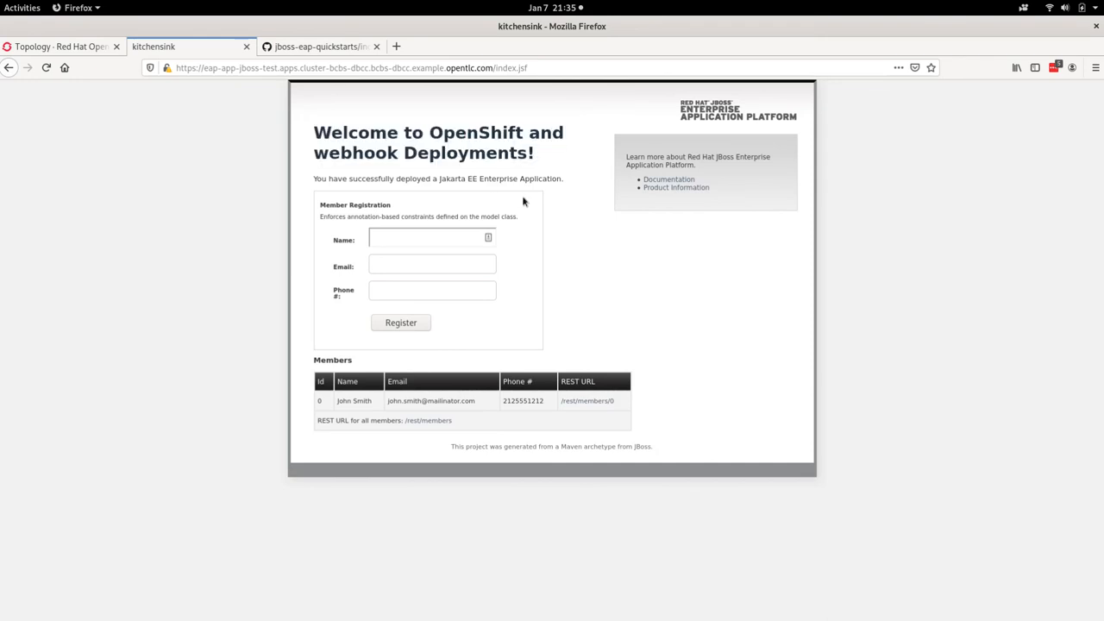